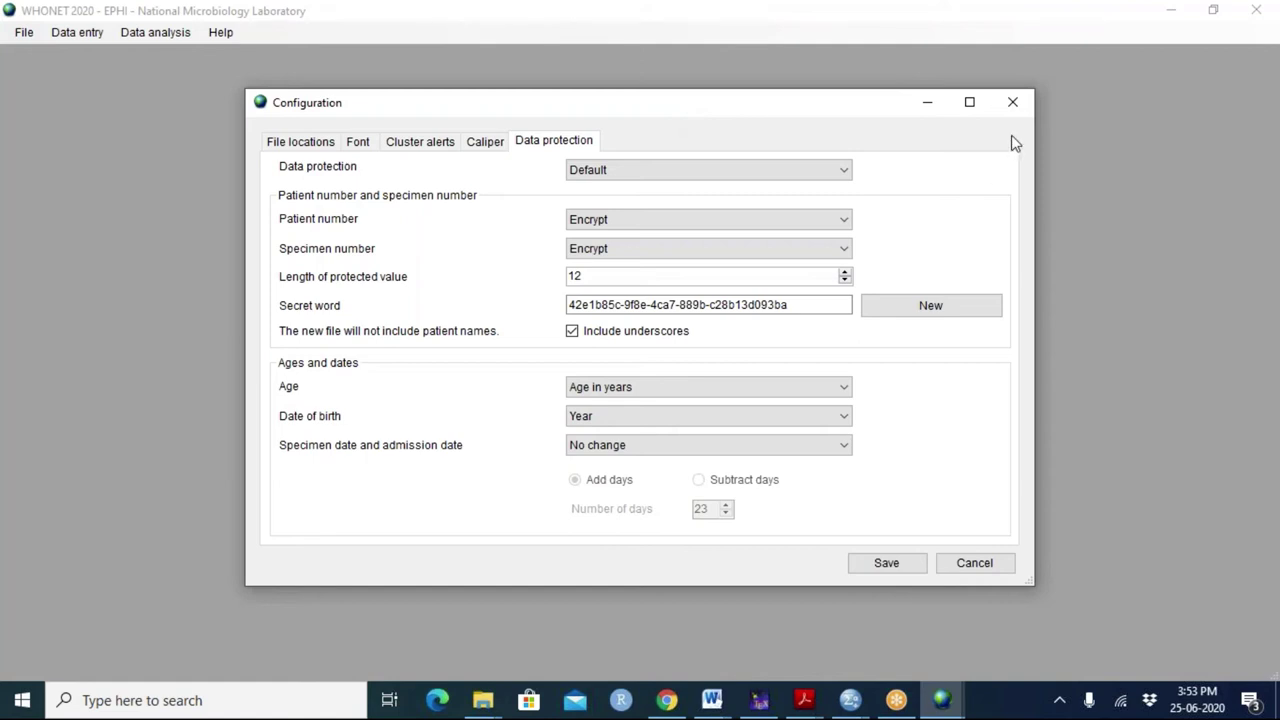
# Close the configuration, then examine the EPHI laboratory's data field list and leave its laboratory configuration without saving
pyautogui.click(1011, 104)
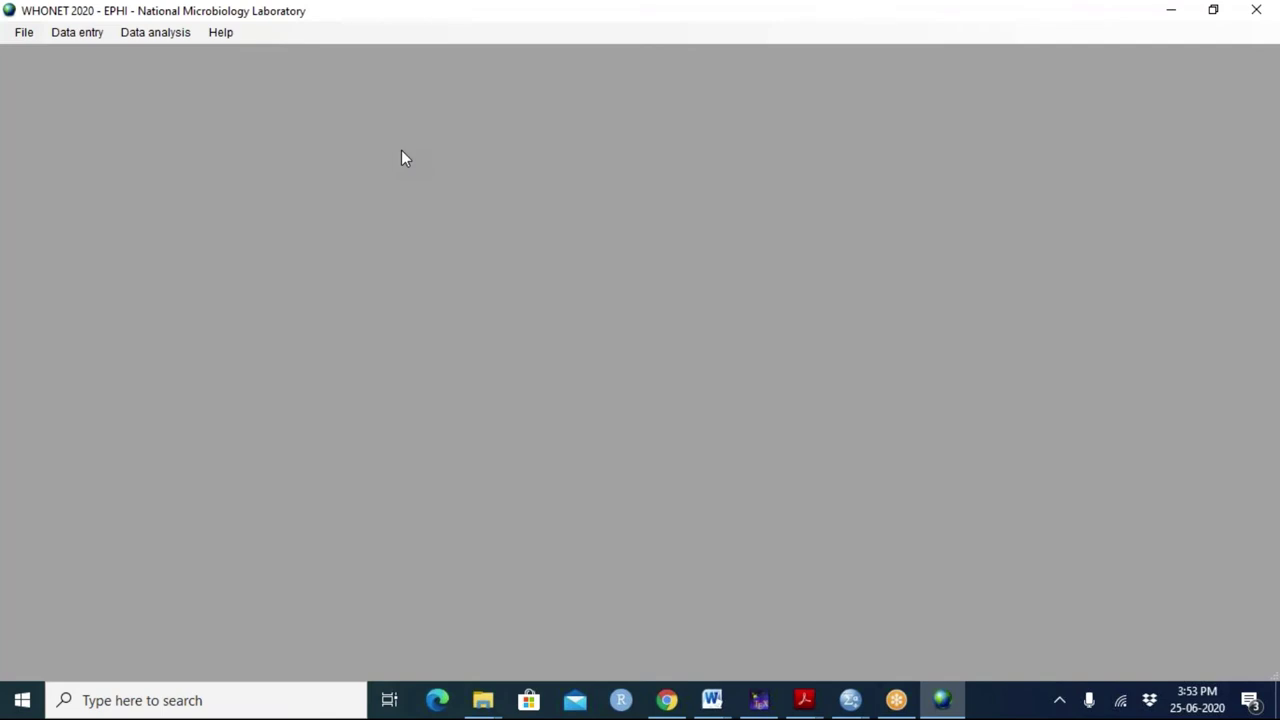
pyautogui.click(22, 33)
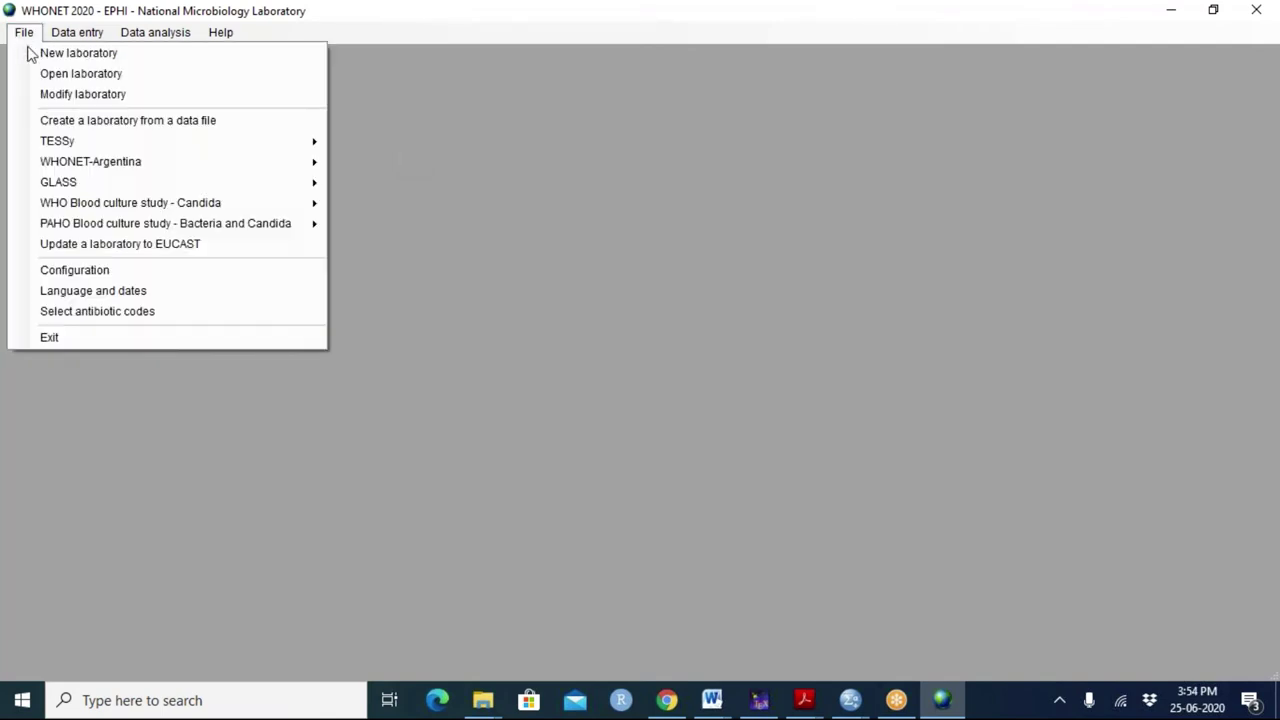
pyautogui.click(57, 100)
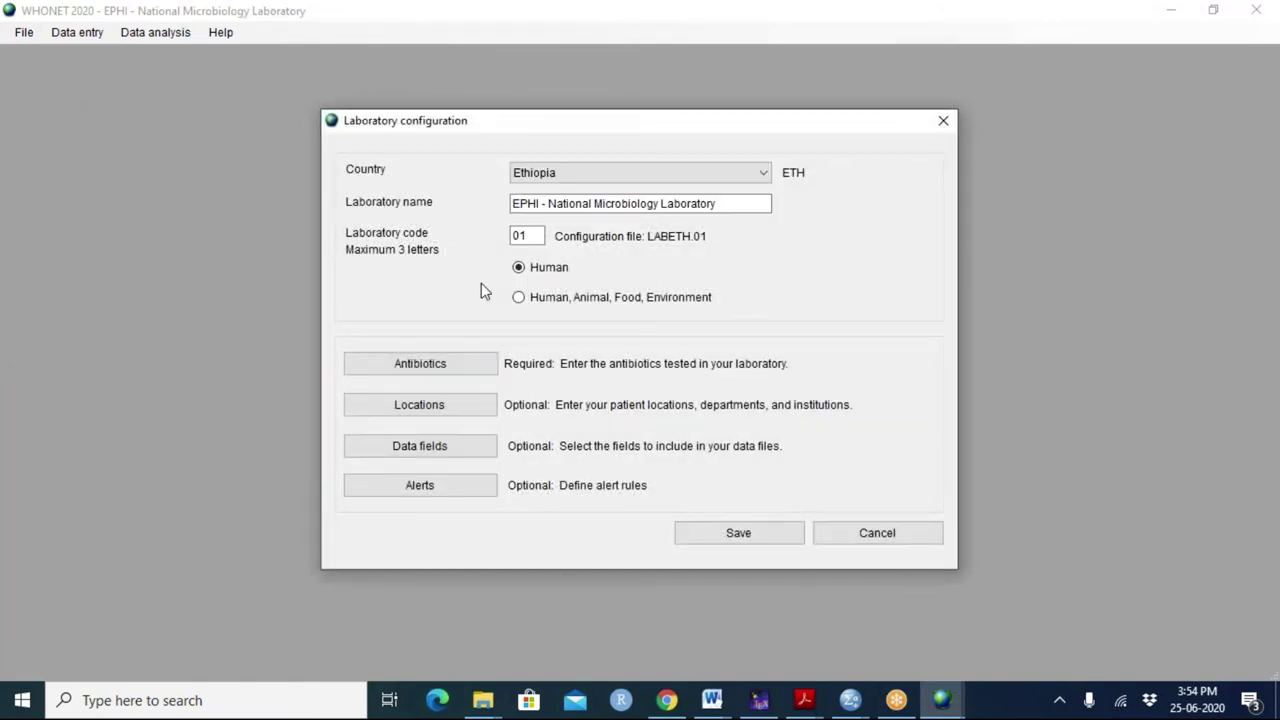
pyautogui.click(418, 455)
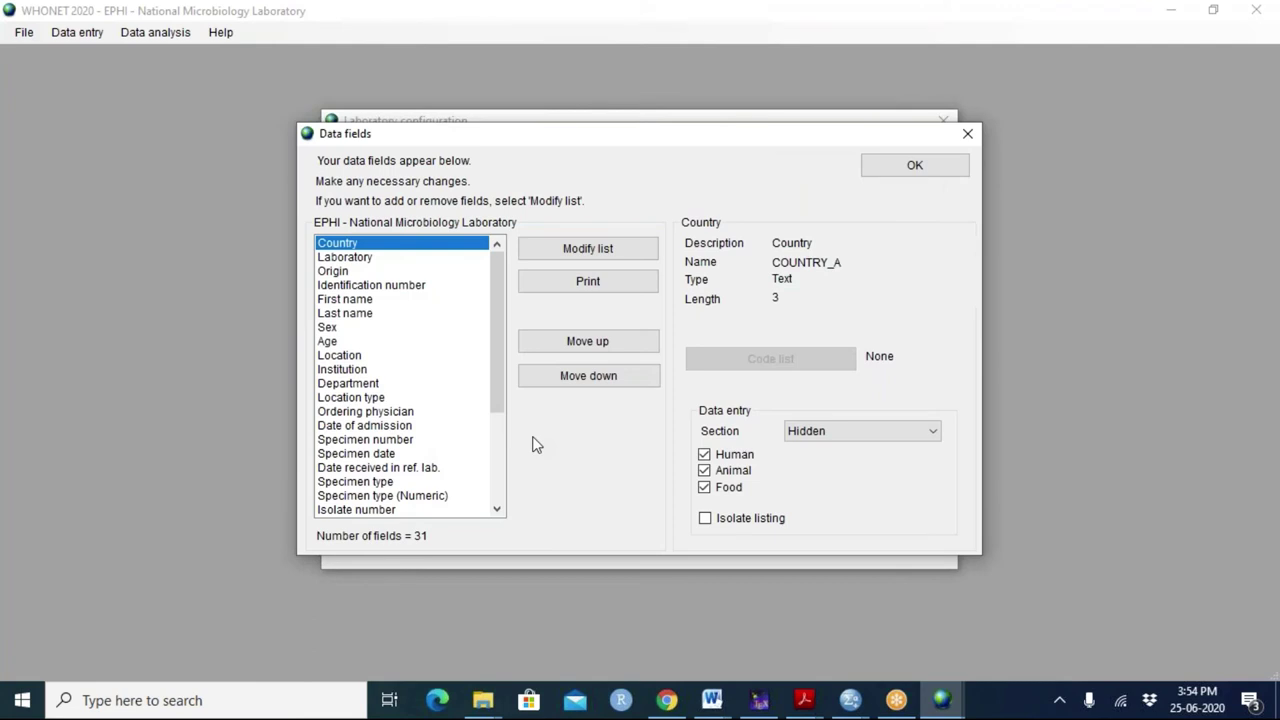
pyautogui.click(580, 257)
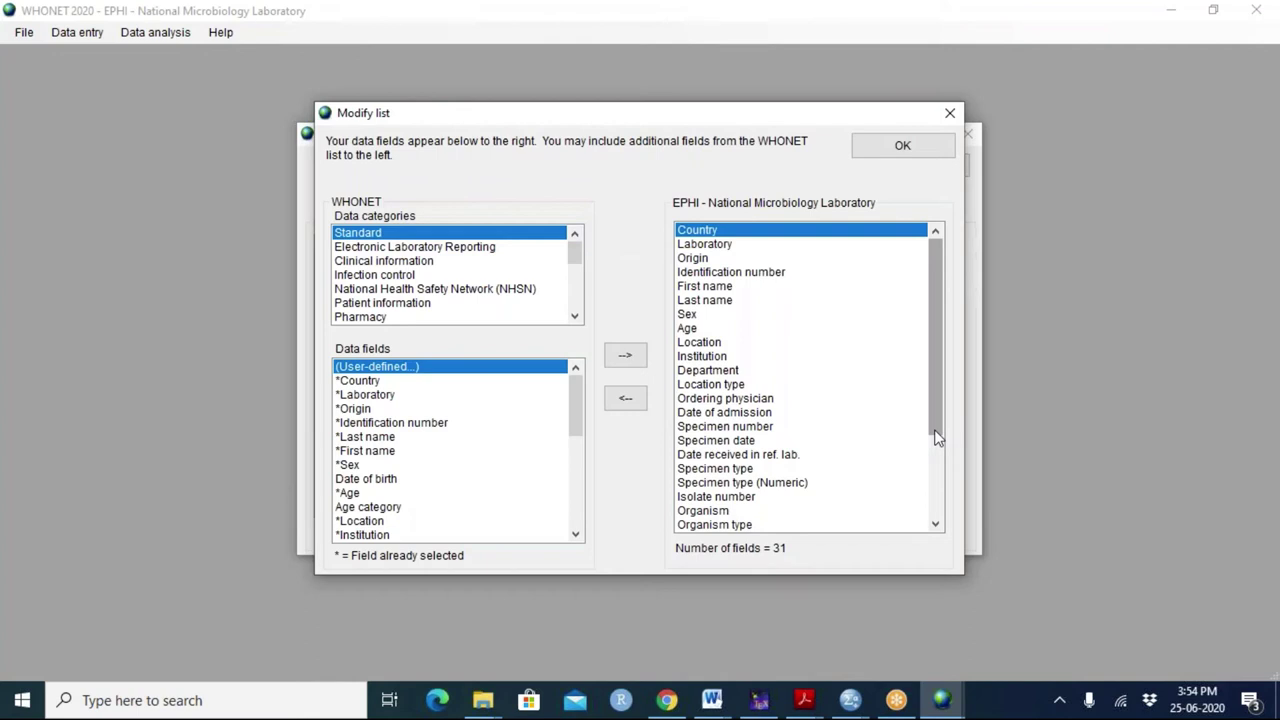
pyautogui.moveTo(937, 437)
pyautogui.mouseDown()
pyautogui.moveTo(937, 450)
pyautogui.moveTo(923, 428)
pyautogui.mouseUp()
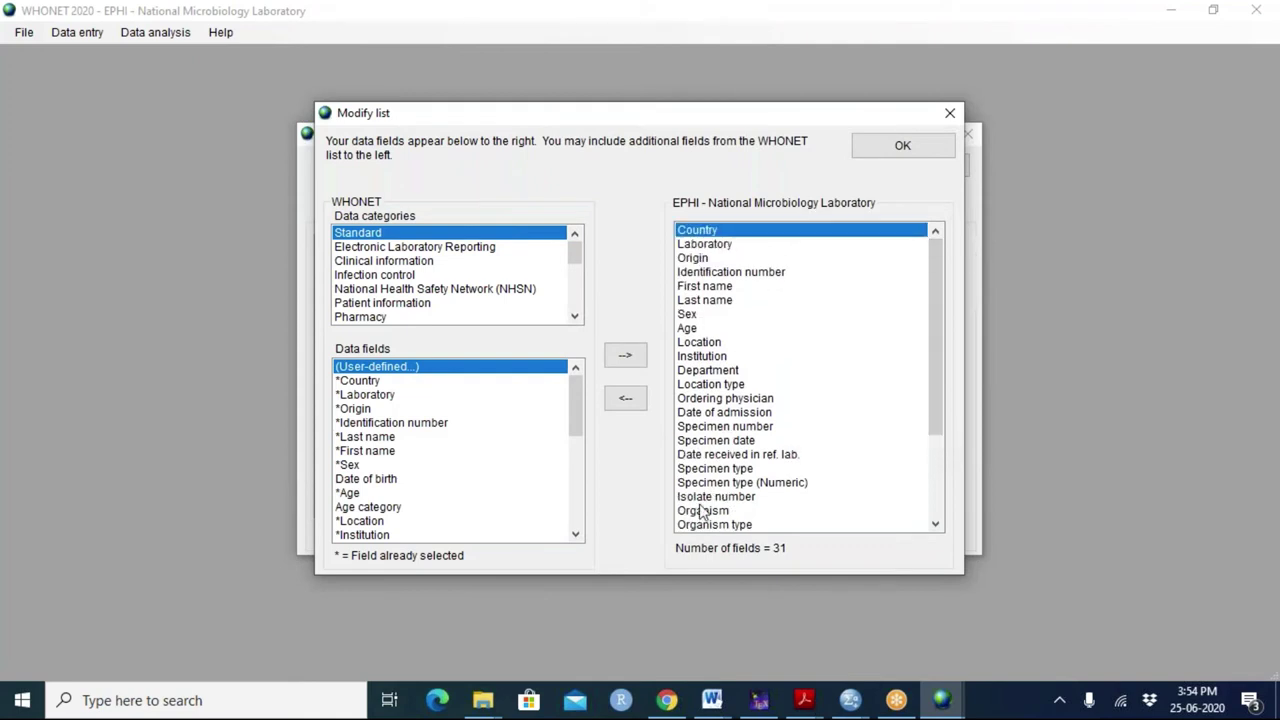
pyautogui.click(889, 146)
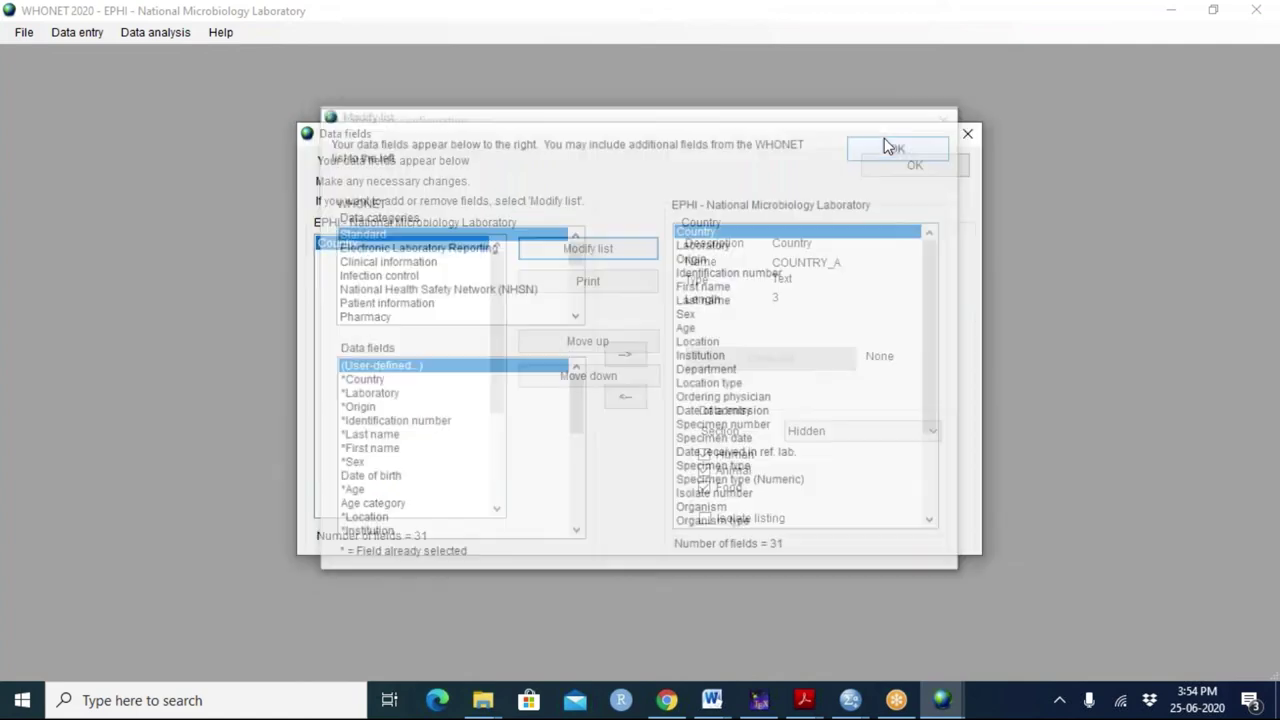
pyautogui.click(886, 148)
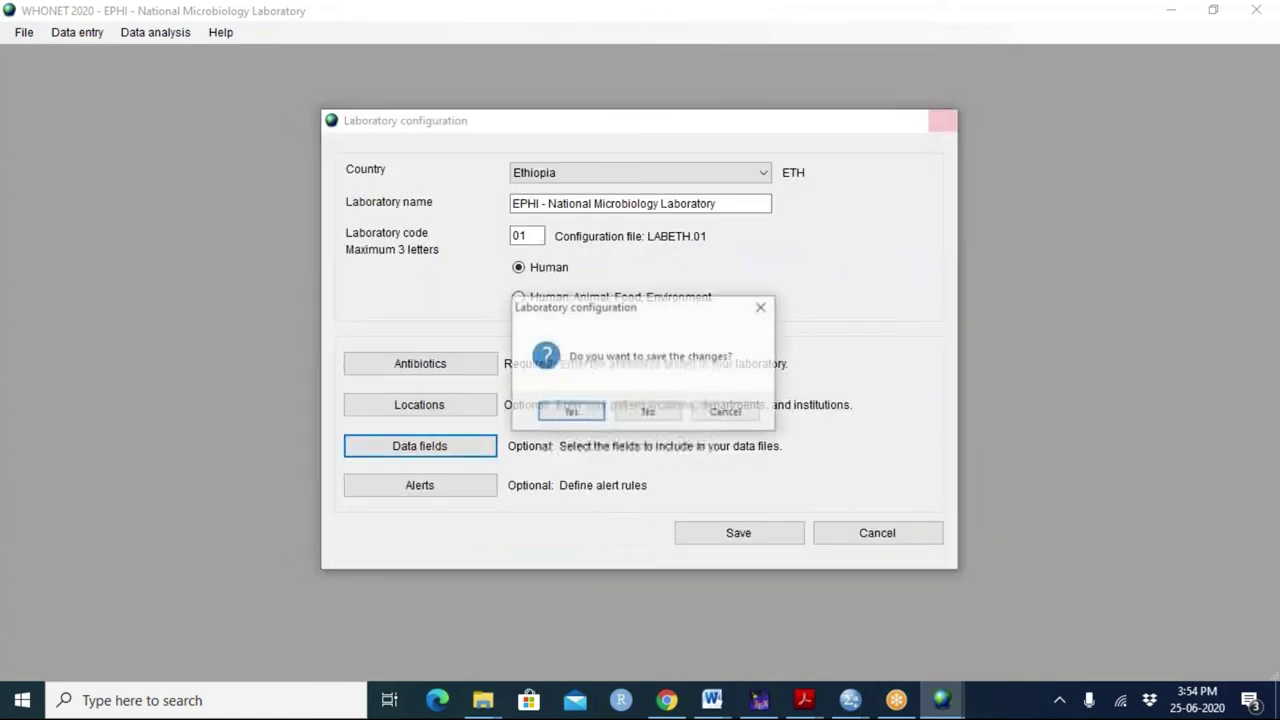
pyautogui.click(666, 418)
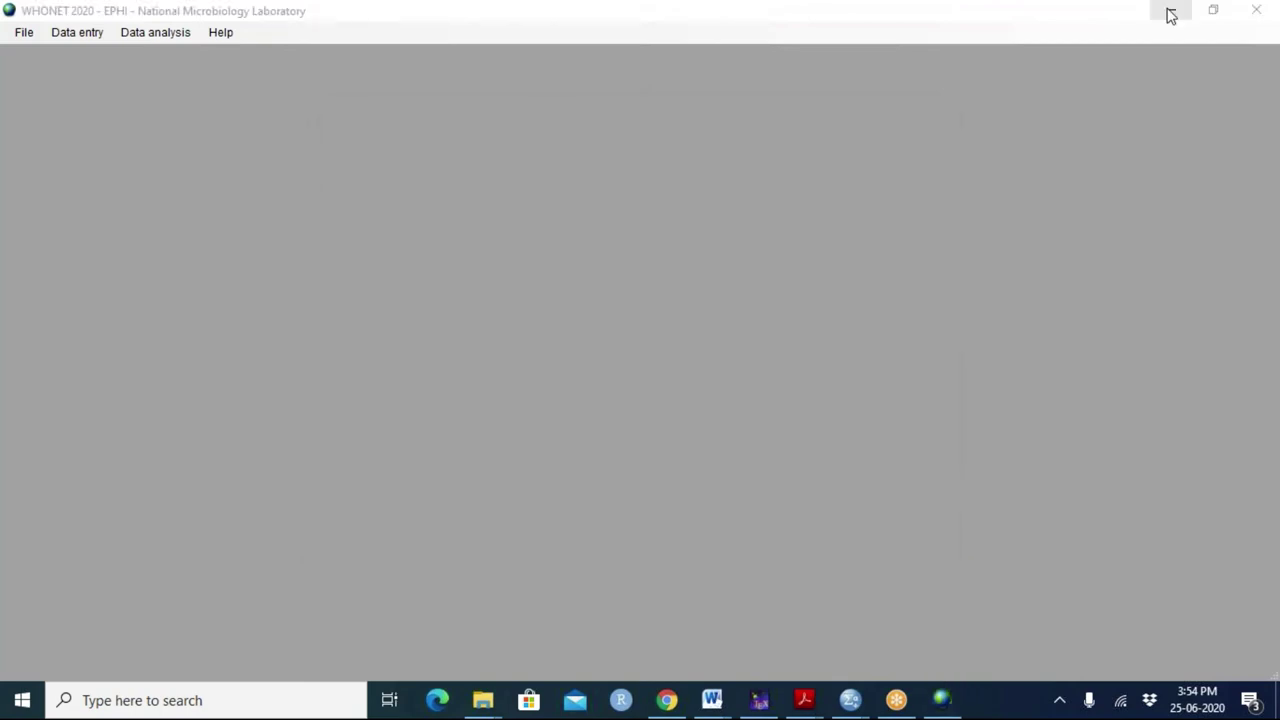
# Switch to BacLink 2020 and open the file structure settings of a new format
pyautogui.click(1171, 15)
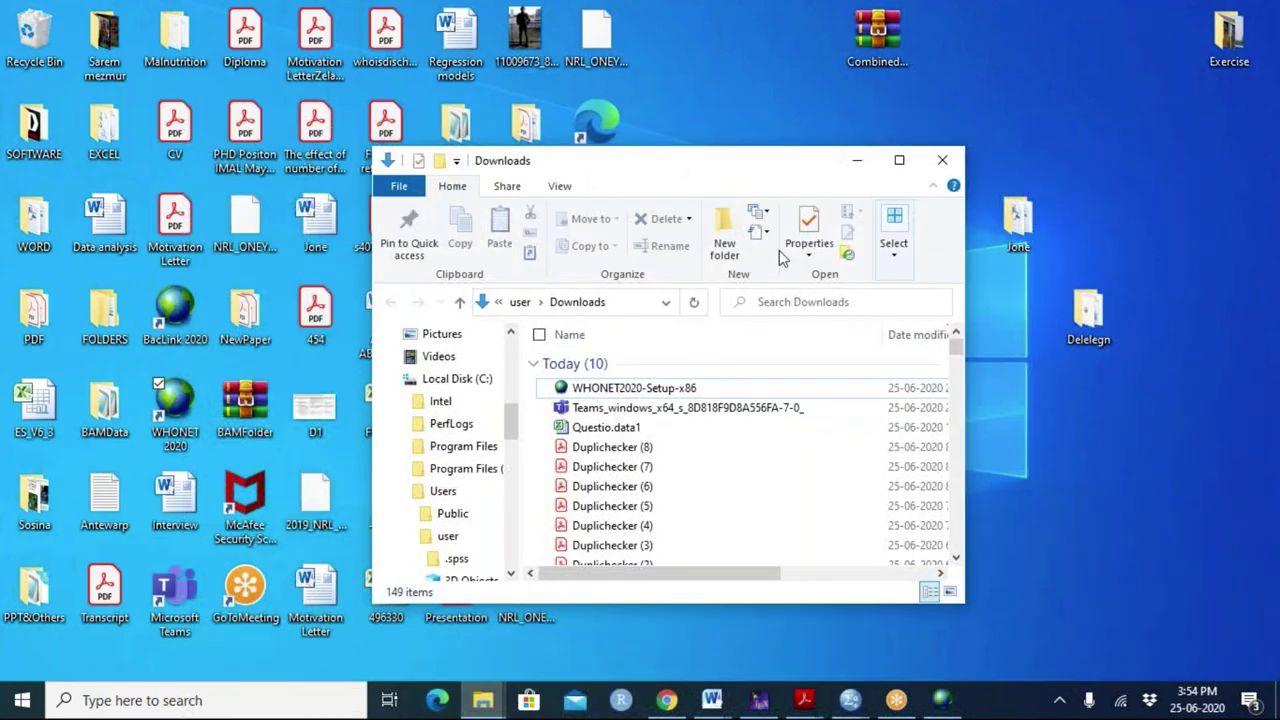
pyautogui.click(185, 338)
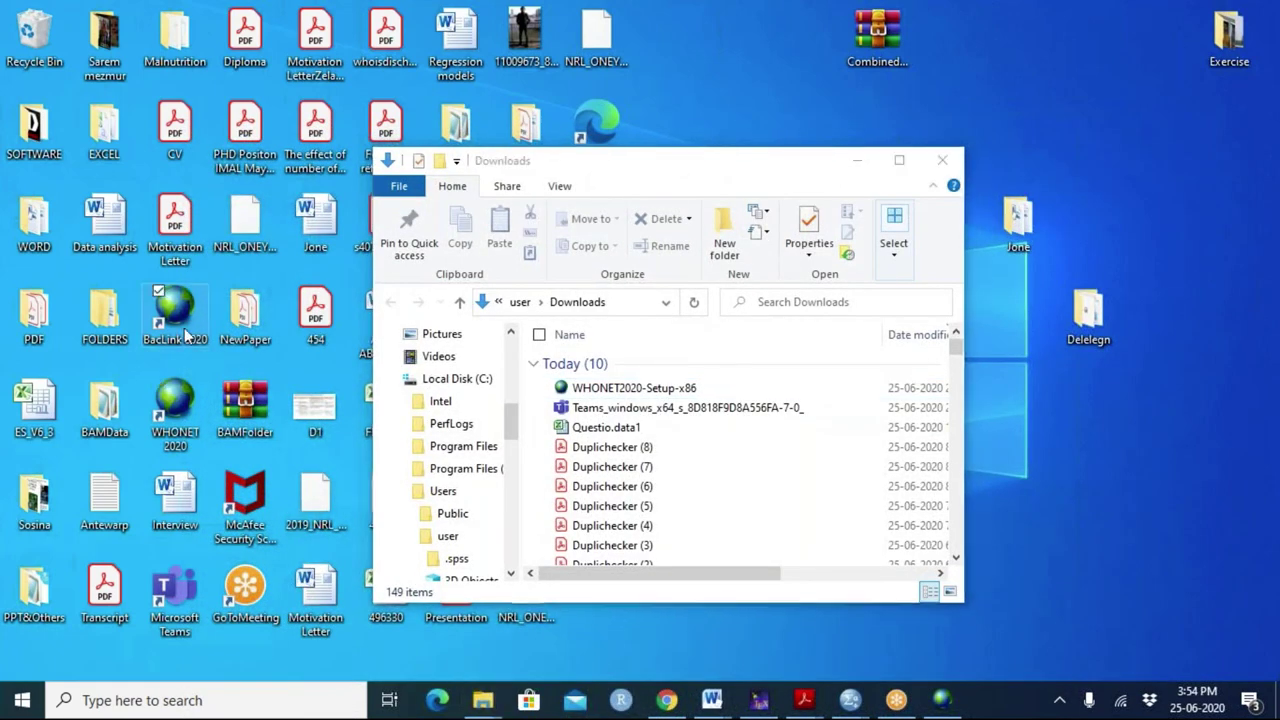
pyautogui.doubleClick(185, 338)
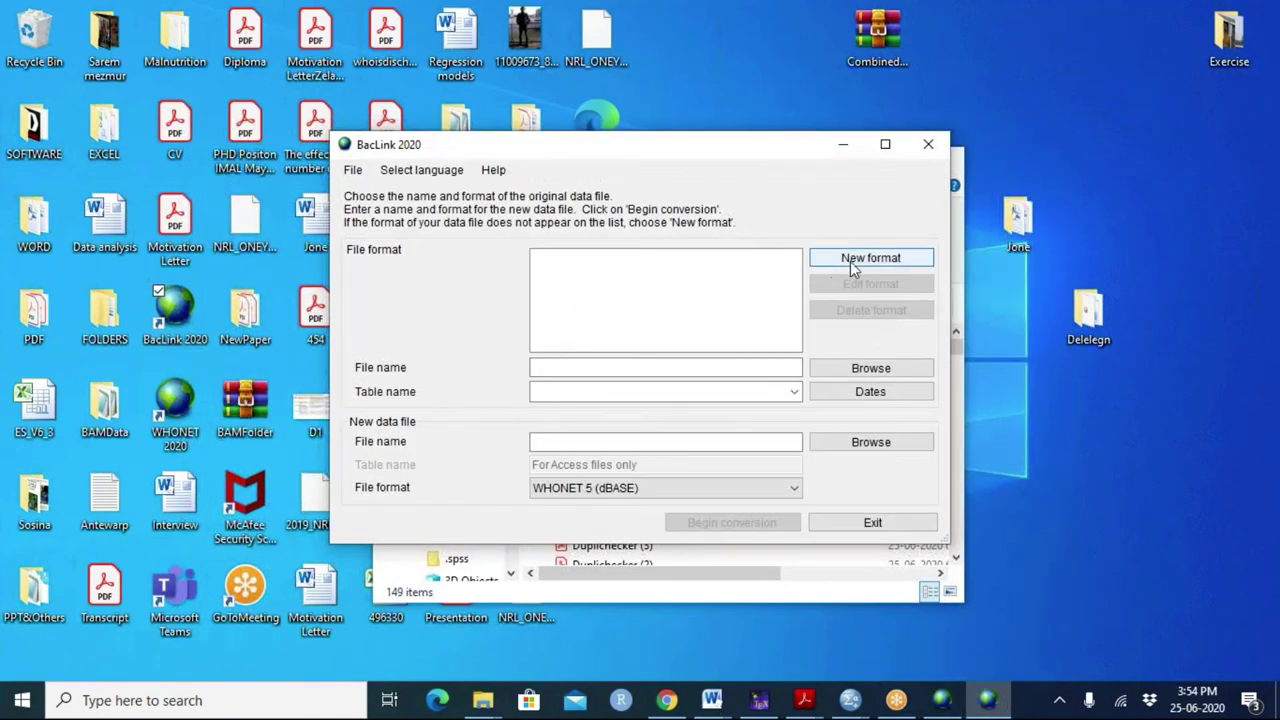
pyautogui.click(852, 266)
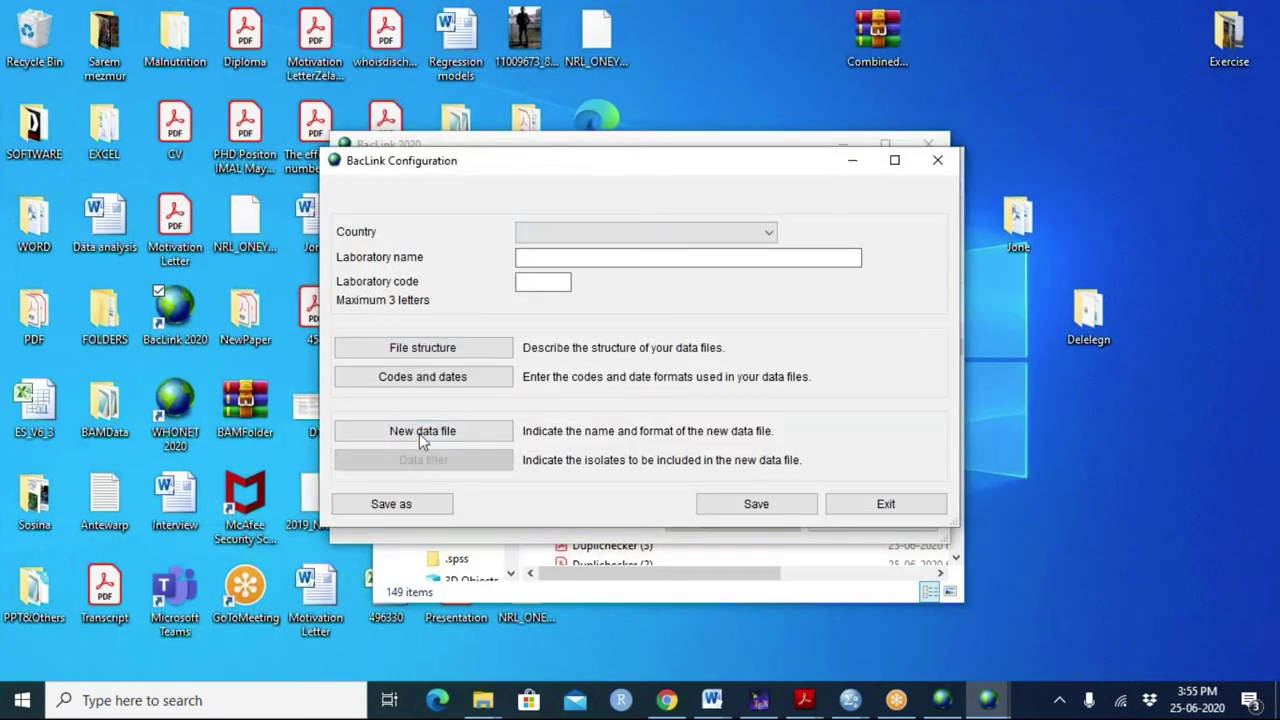
pyautogui.click(419, 355)
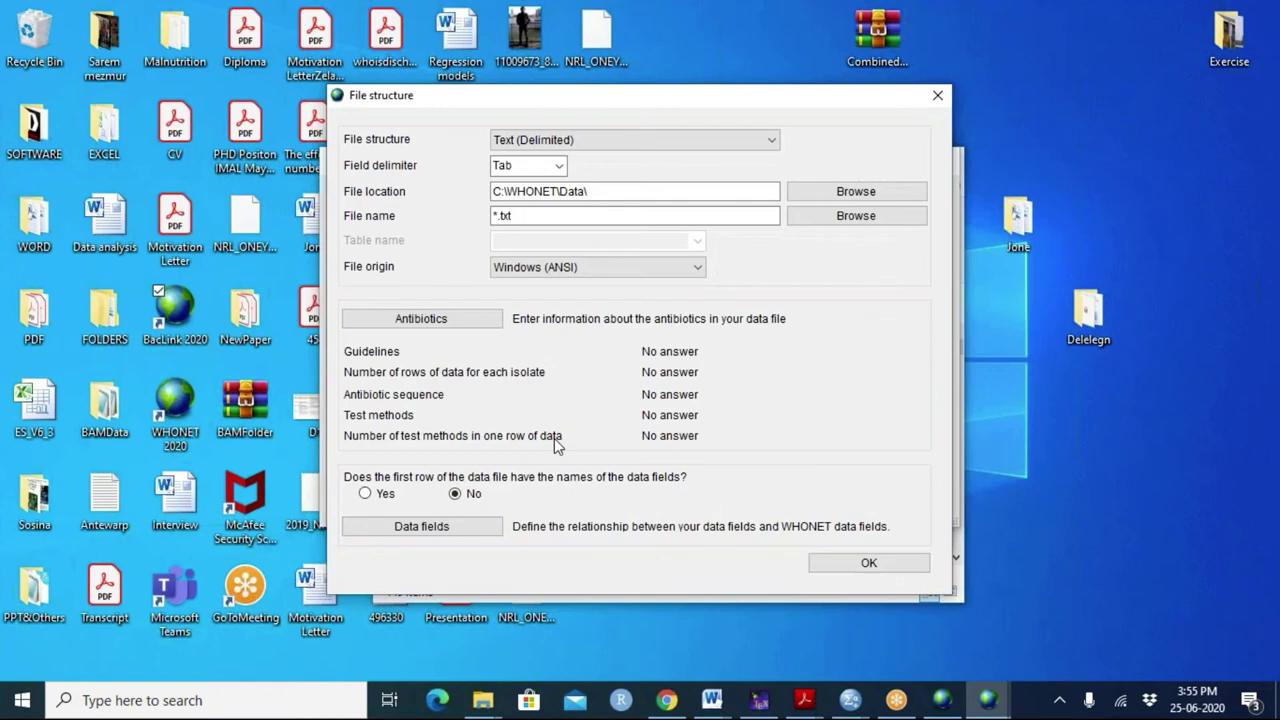
# Configure the antibiotics of the new format with Disk diffusion as the test method, keeping CLSI guidelines and one row per isolate
pyautogui.click(477, 328)
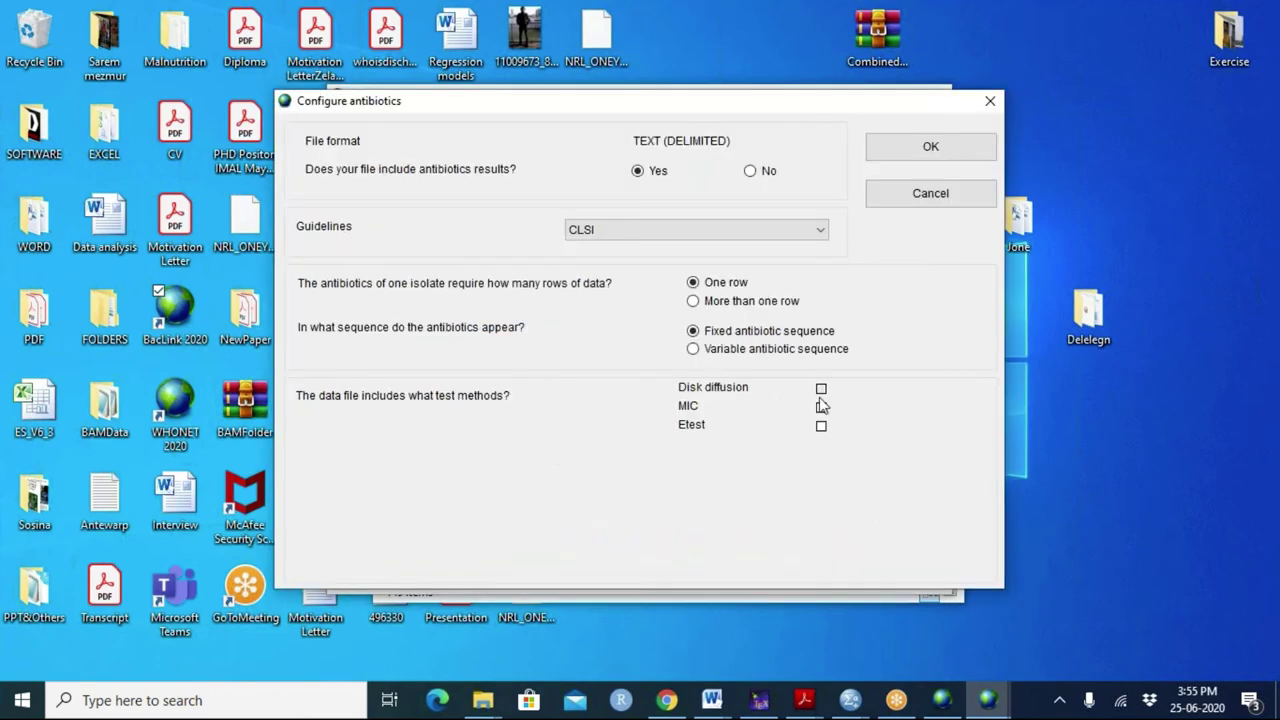
pyautogui.click(821, 391)
pyautogui.click(879, 145)
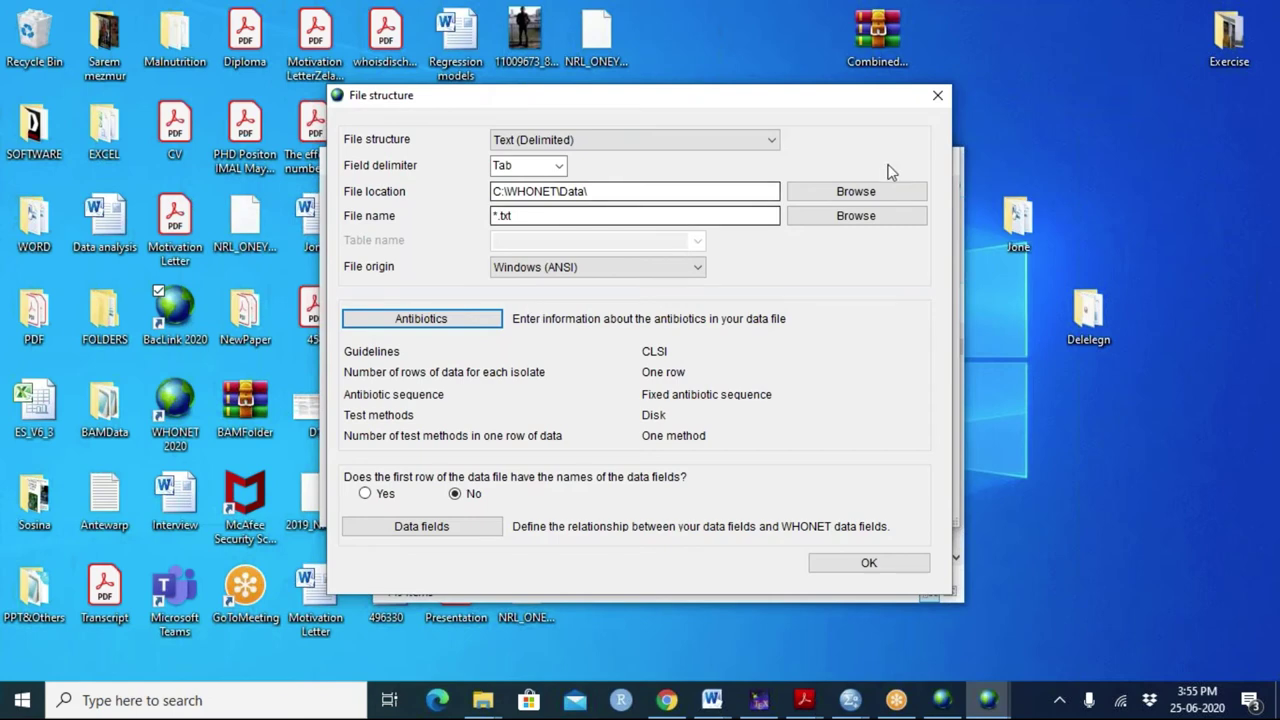
# Examine the new format's data fields and the full list of fields available for modification, leaving the list unmodified
pyautogui.click(435, 535)
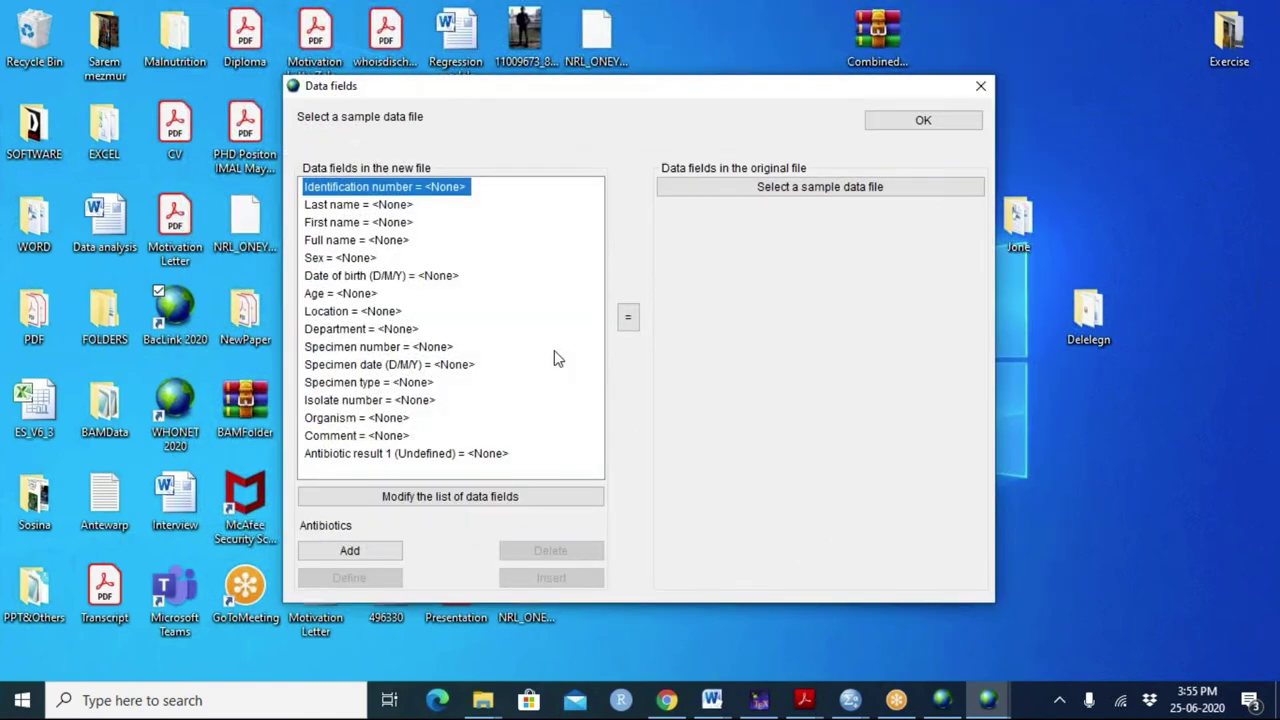
pyautogui.click(459, 503)
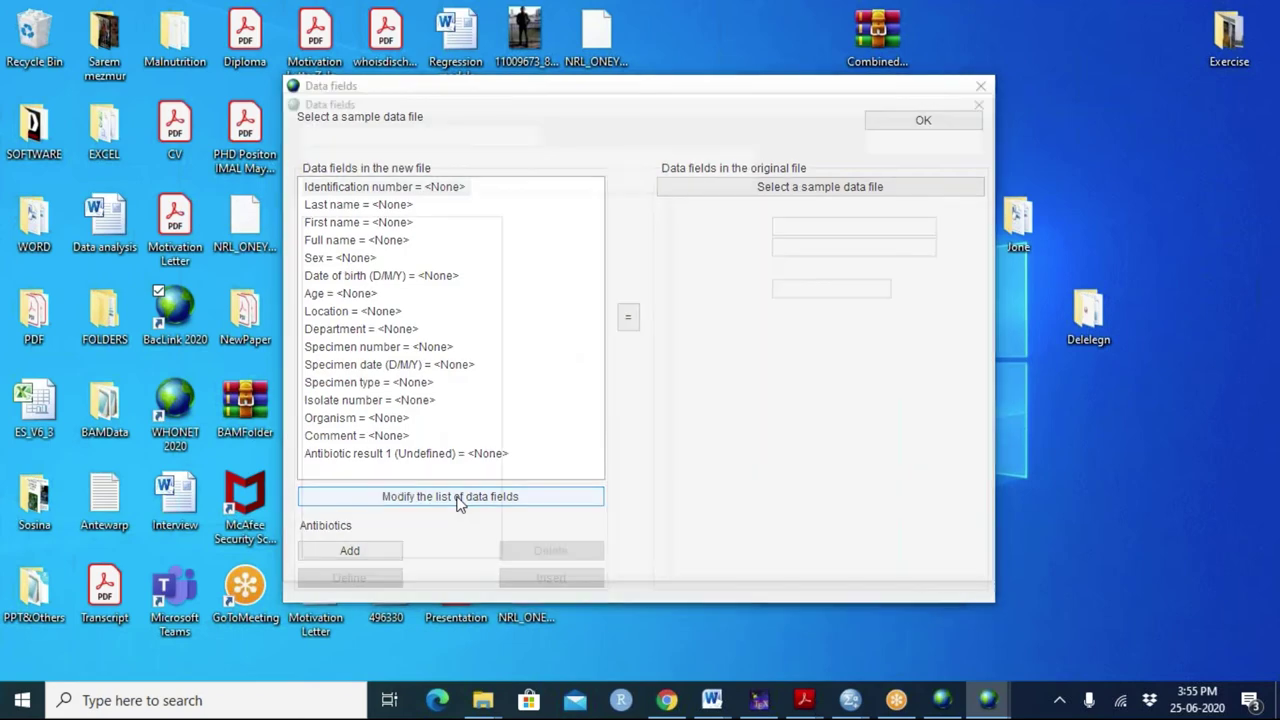
pyautogui.moveTo(487, 450); pyautogui.dragTo(493, 411)
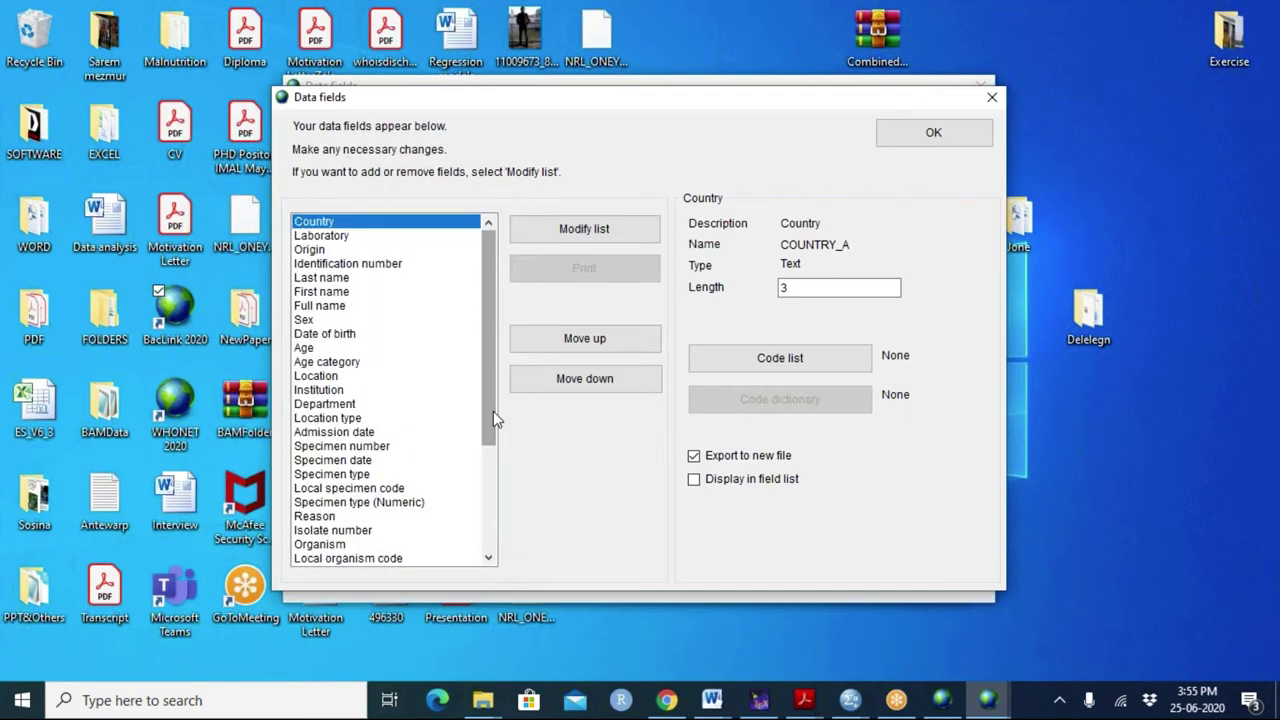
pyautogui.click(571, 237)
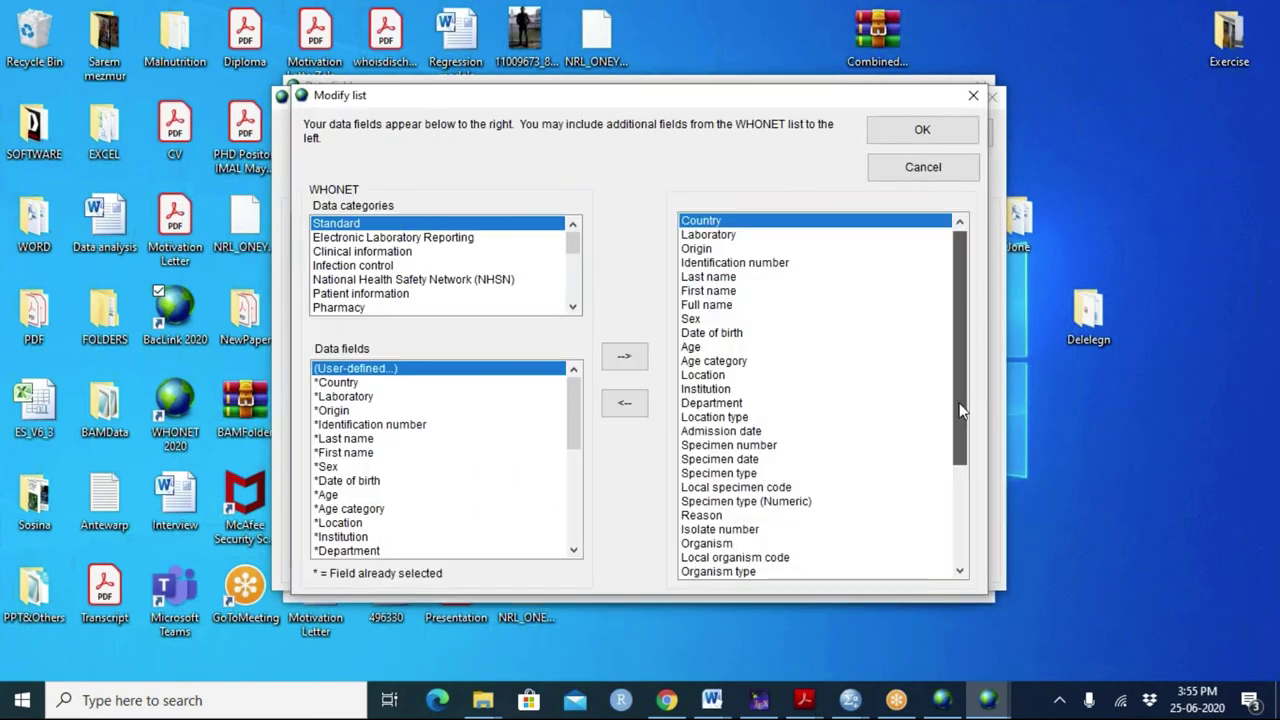
pyautogui.moveTo(957, 408); pyautogui.dragTo(991, 518)
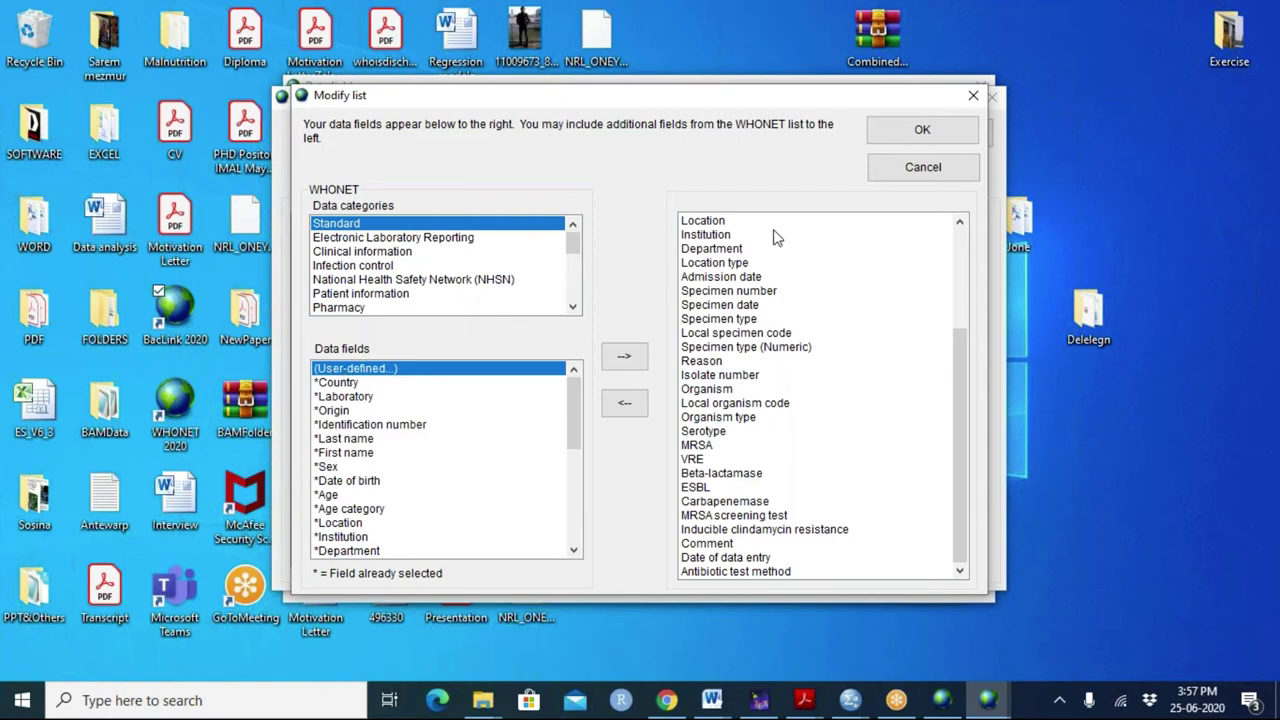
pyautogui.click(971, 100)
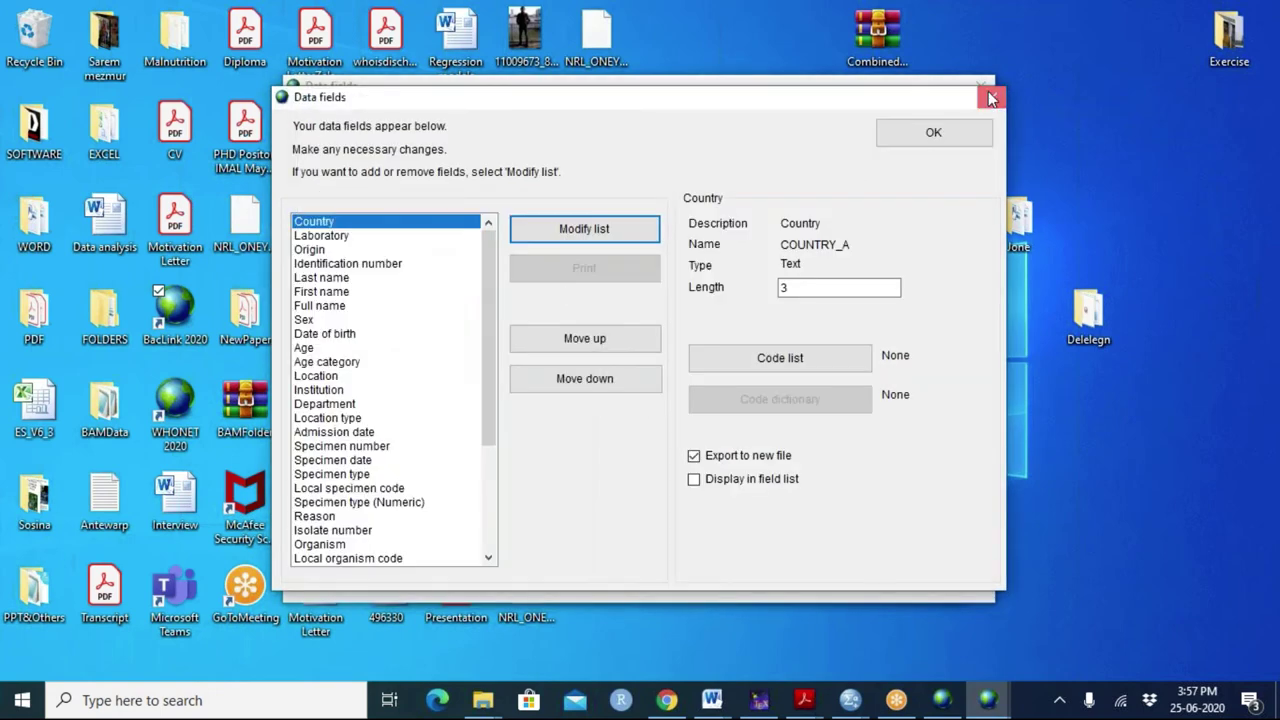
pyautogui.click(991, 98)
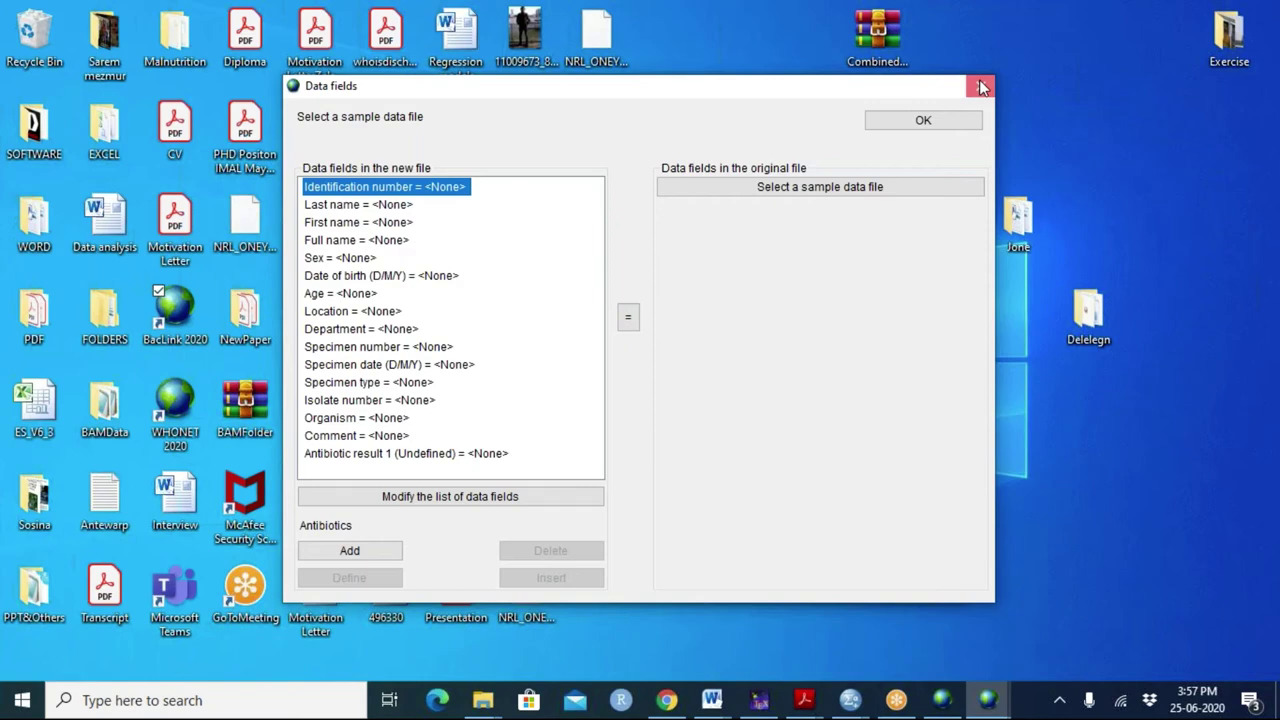
# Discard the new BacLink format without saving and switch back to WHONET 2020
pyautogui.click(981, 87)
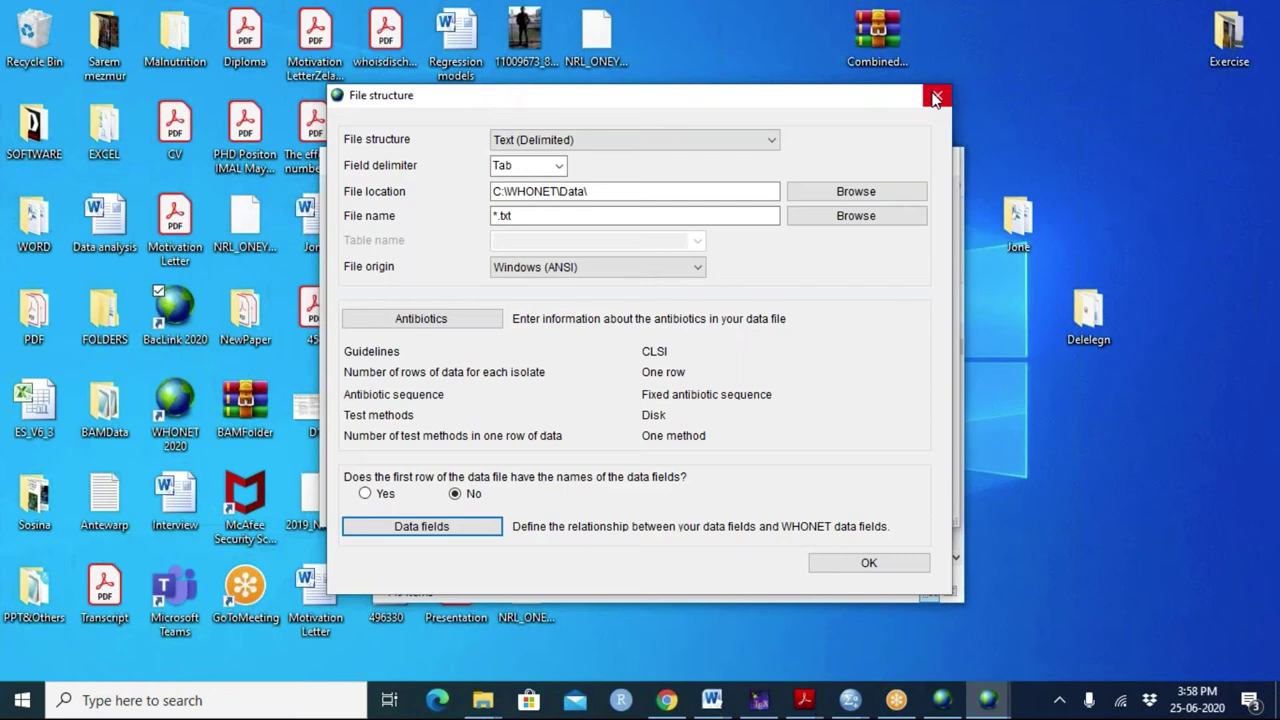
pyautogui.click(935, 97)
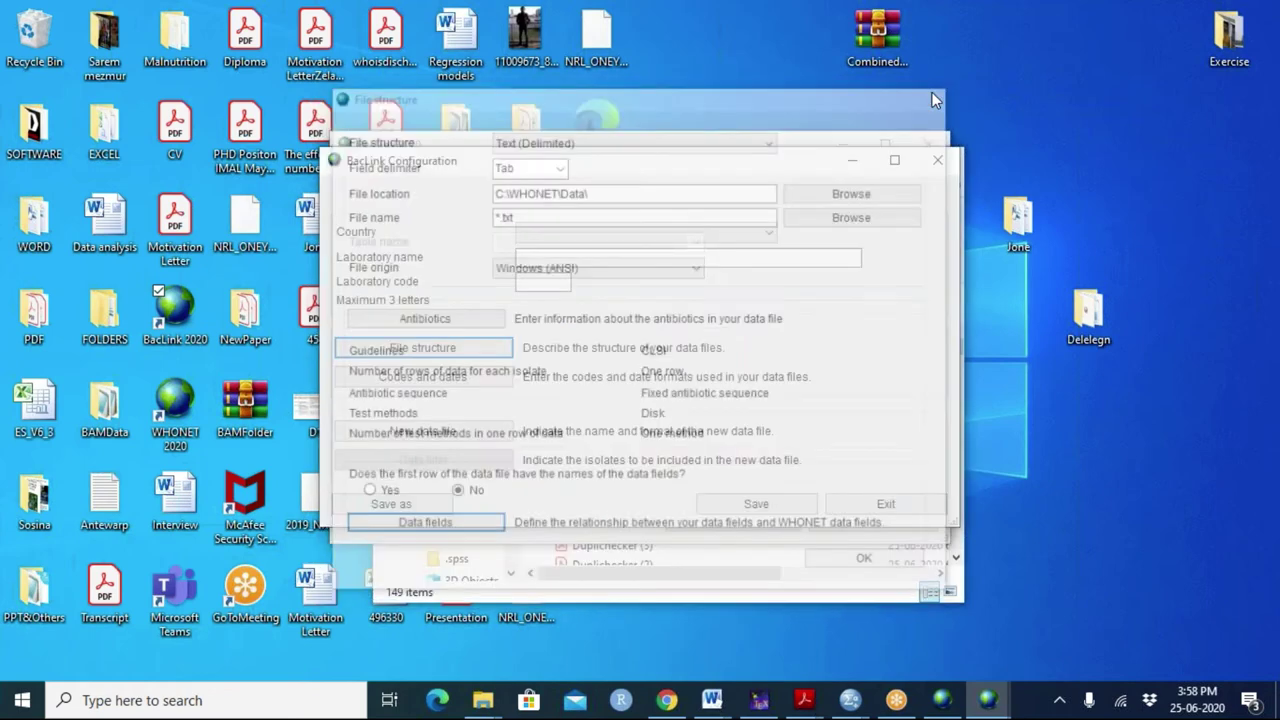
pyautogui.click(938, 163)
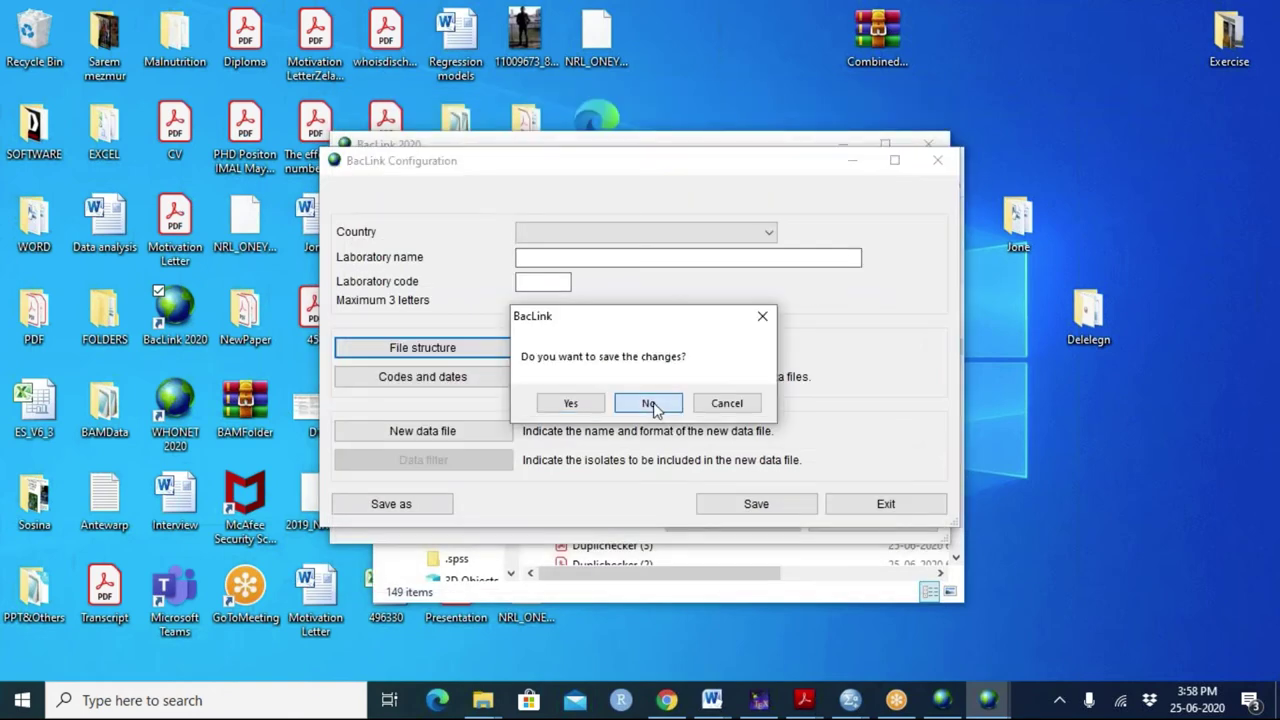
pyautogui.click(652, 405)
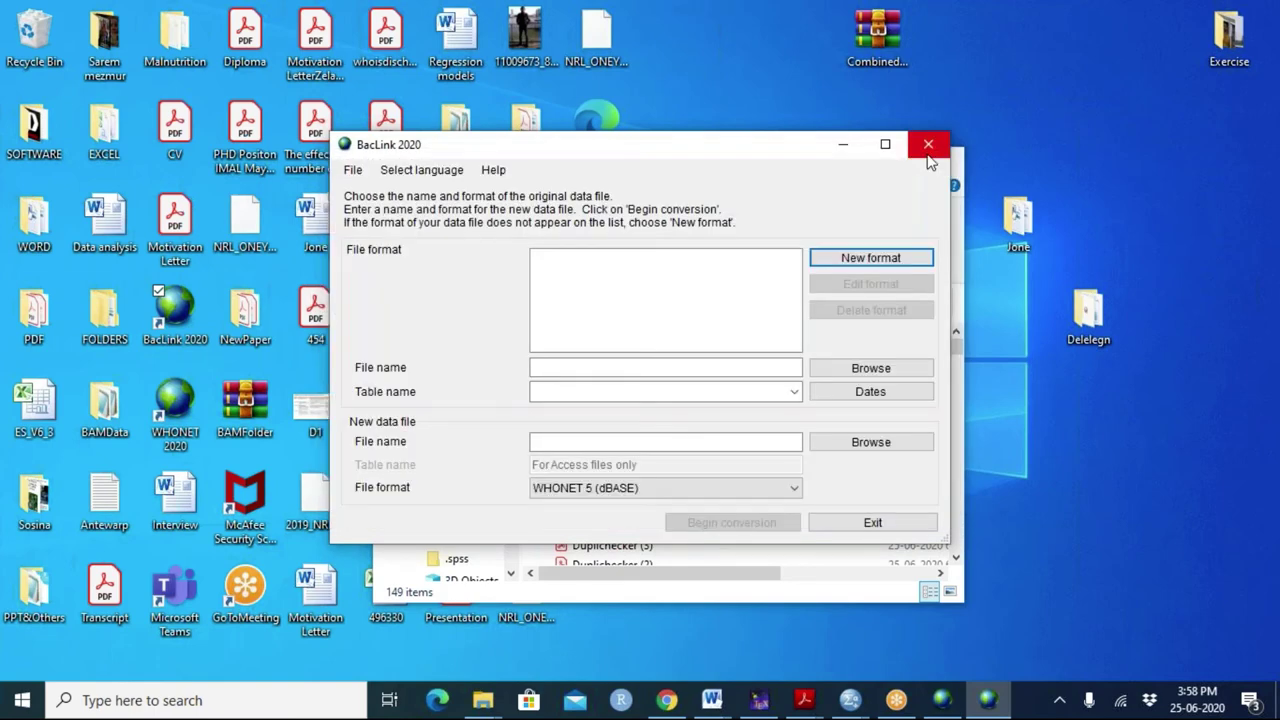
pyautogui.click(928, 145)
pyautogui.moveTo(941, 700)
pyautogui.click(928, 659)
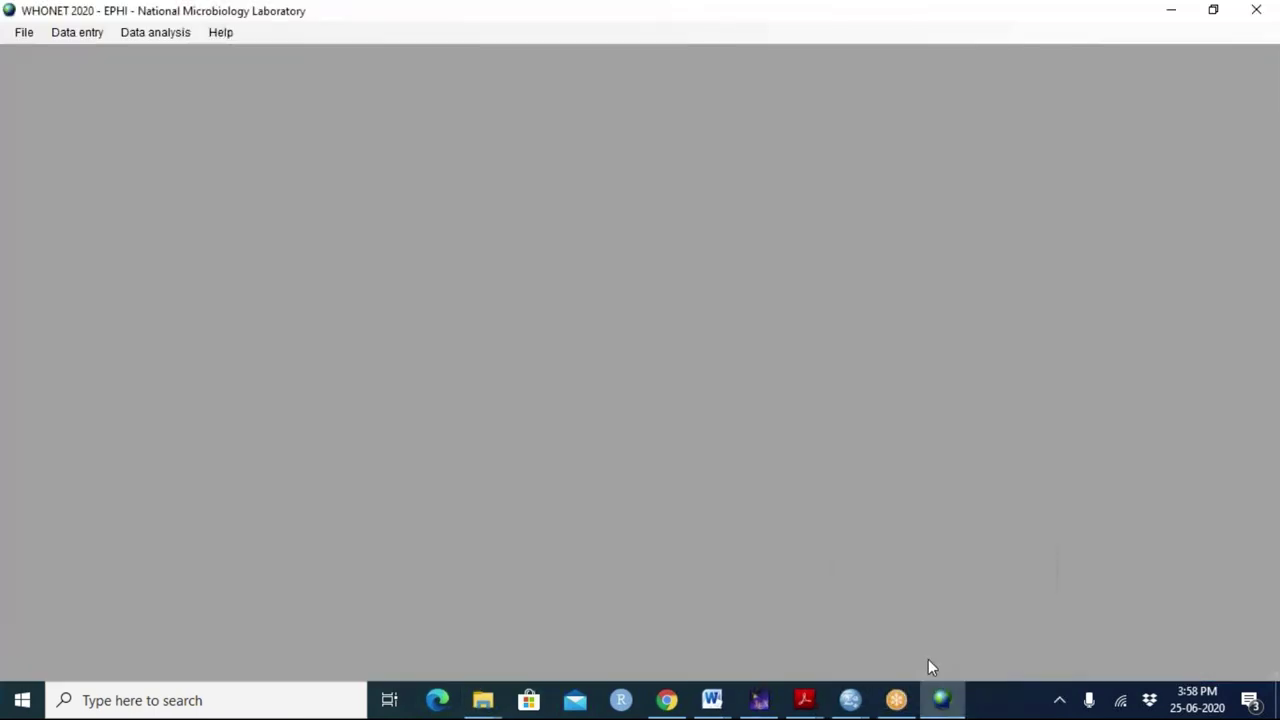
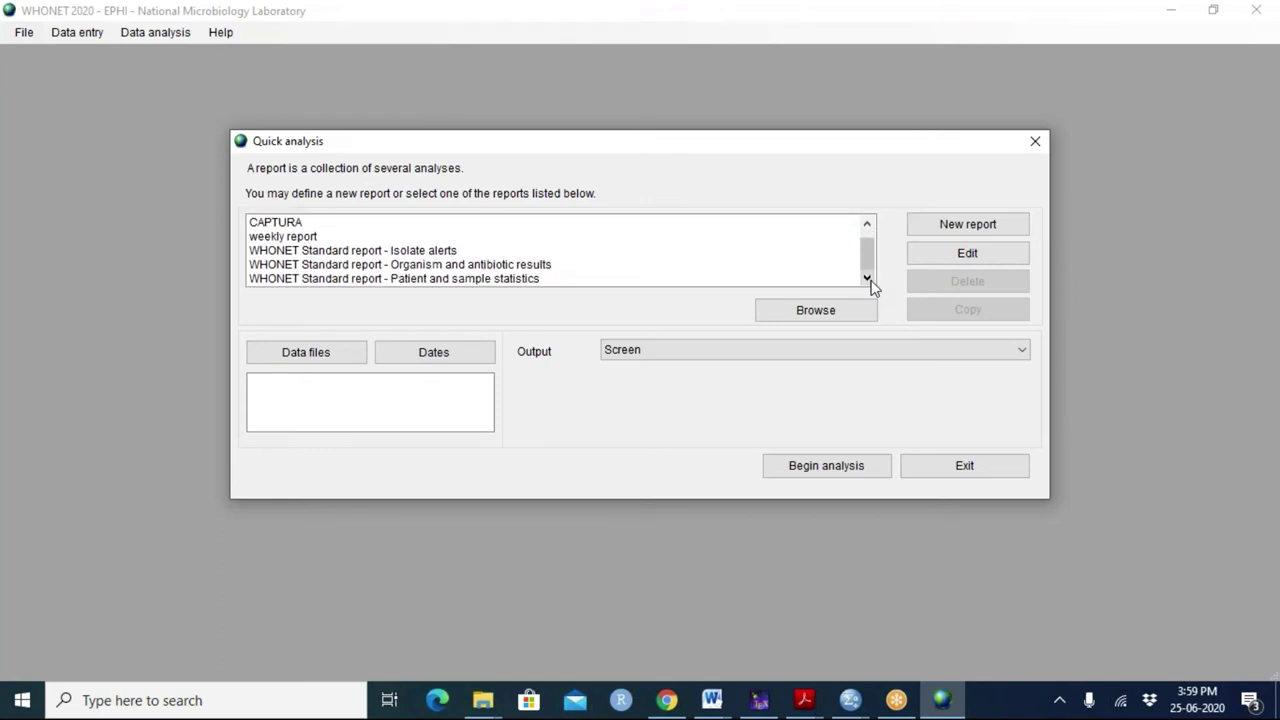
# Examine the macros included in the quick analysis report "WHONET Standard report - Patient and sample statistics" and close it without saving
pyautogui.click(524, 265)
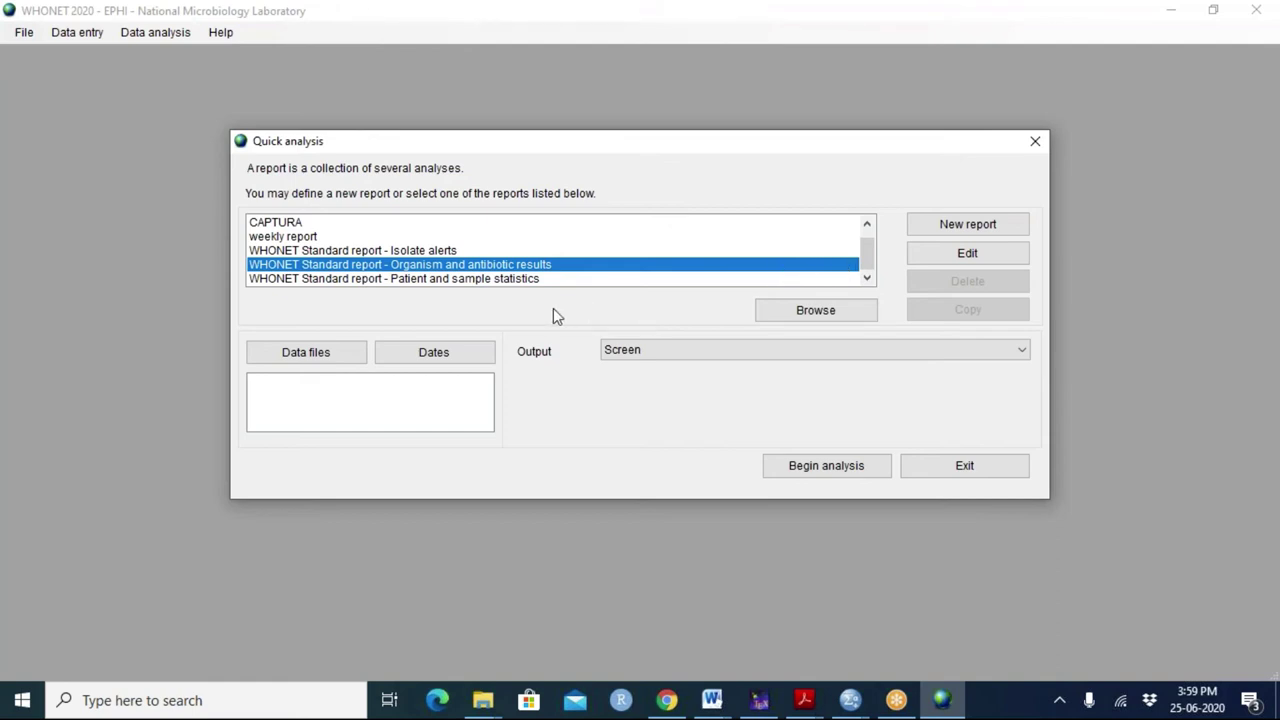
pyautogui.click(515, 280)
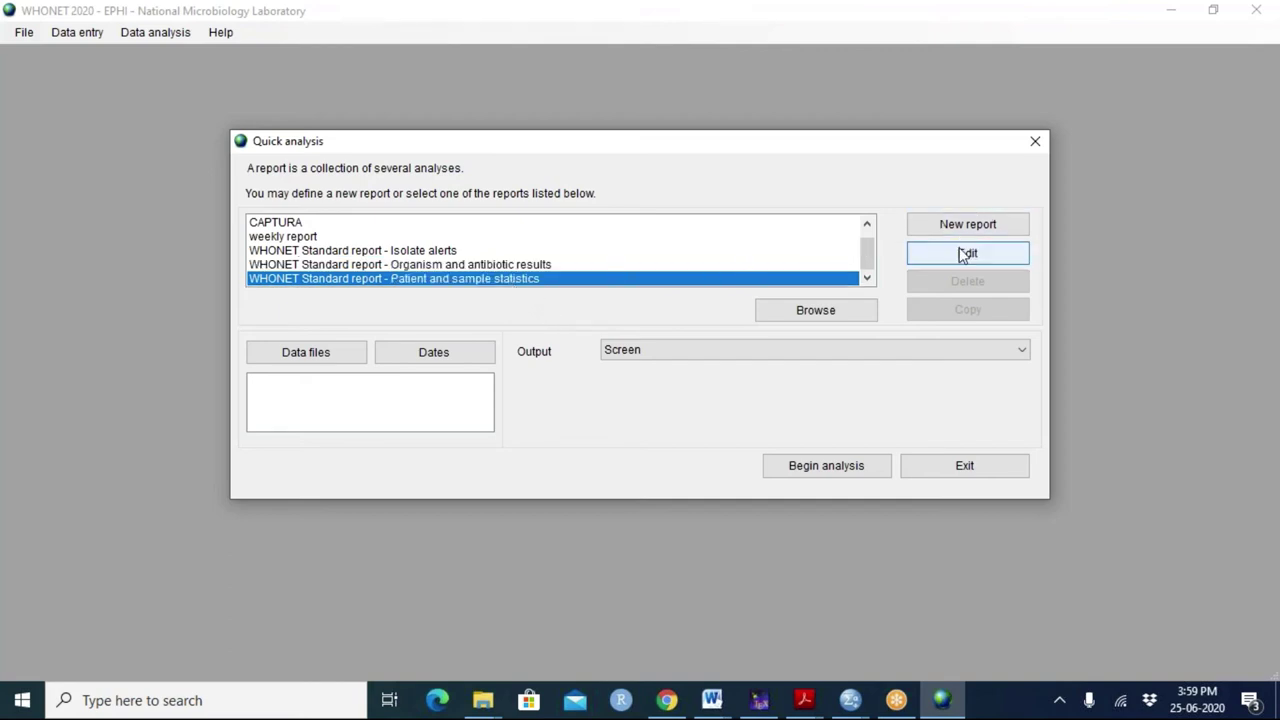
pyautogui.click(963, 254)
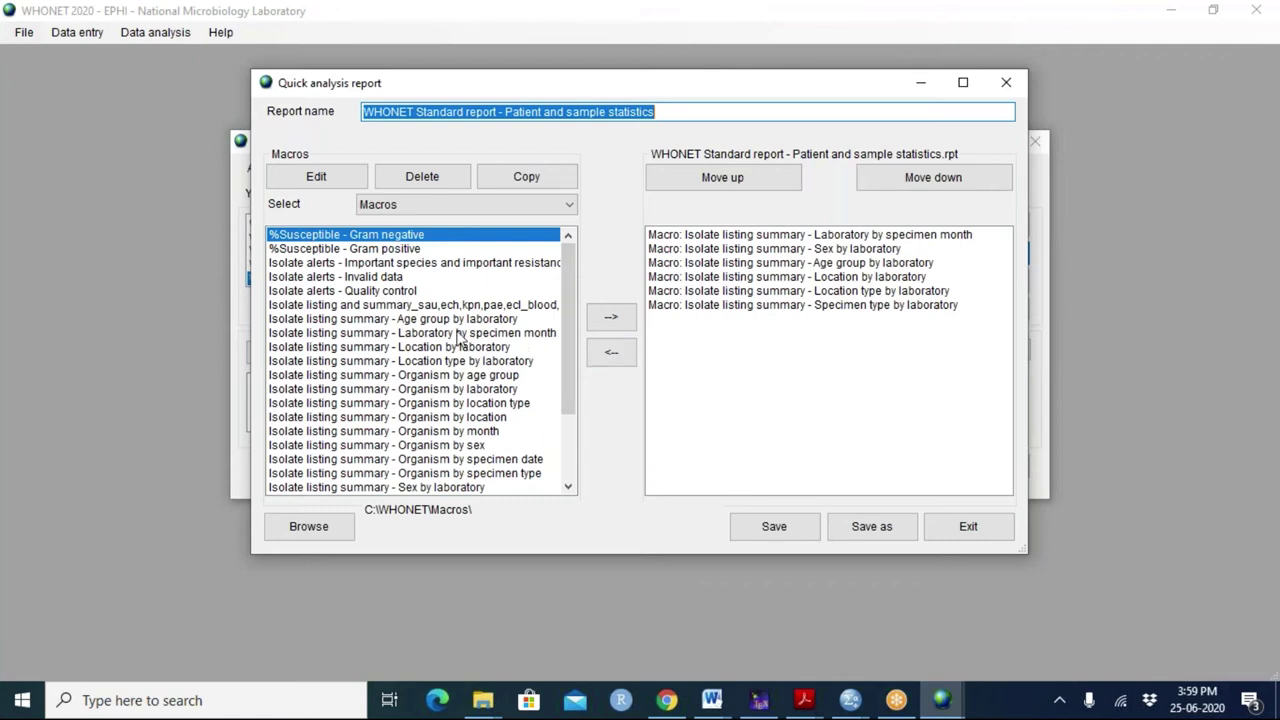
pyautogui.click(455, 364)
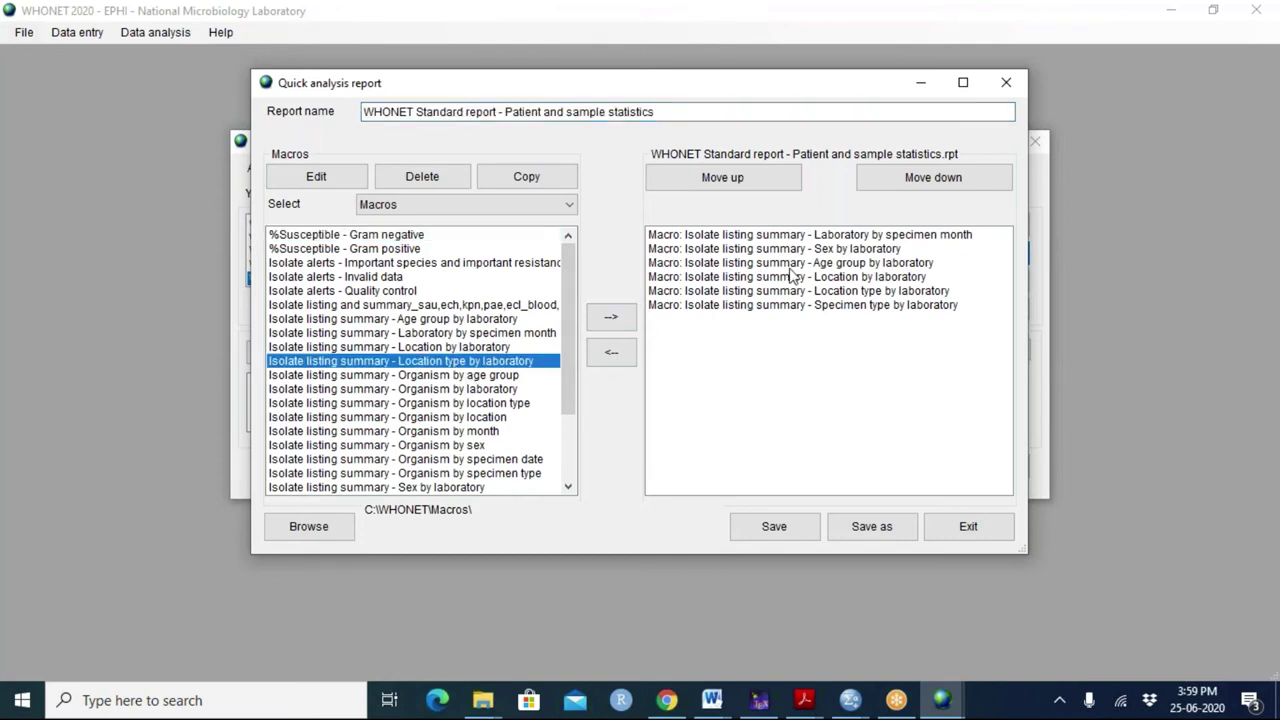
pyautogui.click(828, 277)
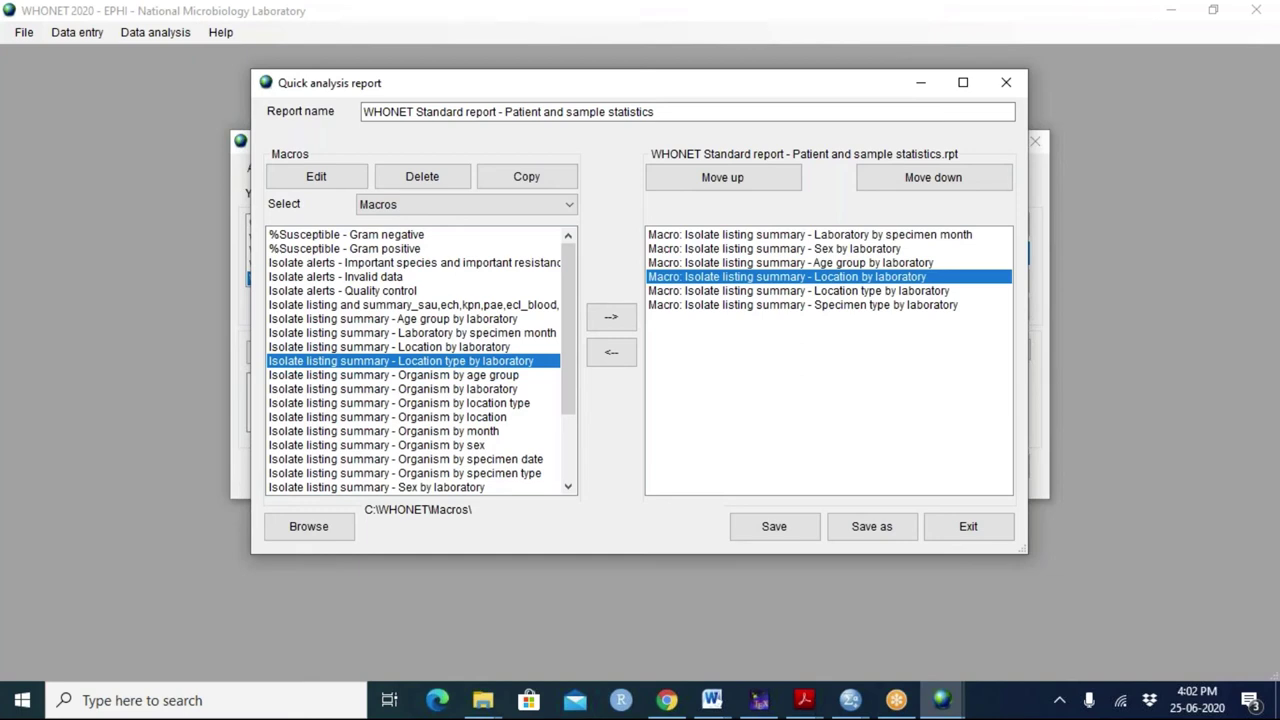
pyautogui.click(1007, 84)
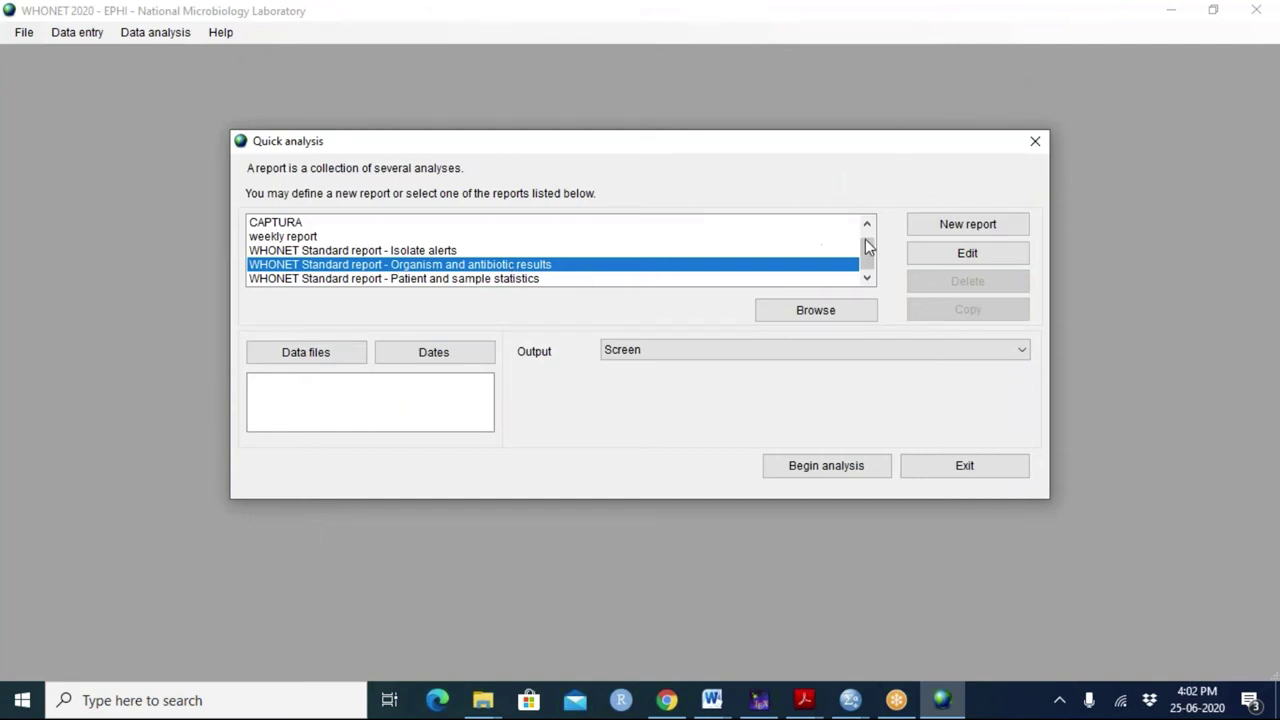
# Examine the macros in the report "WHONET Standard report - Organism and antibiotic results", closing it and Quick analysis without saving
pyautogui.click(937, 253)
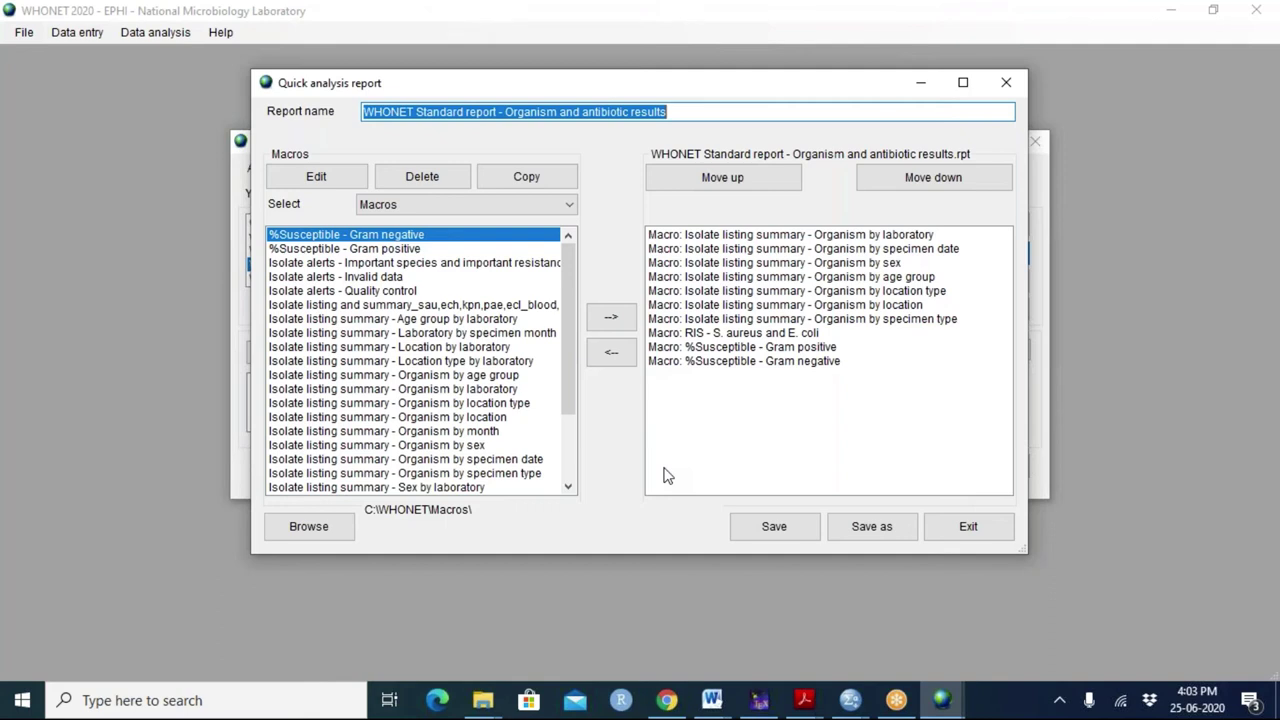
pyautogui.click(1003, 88)
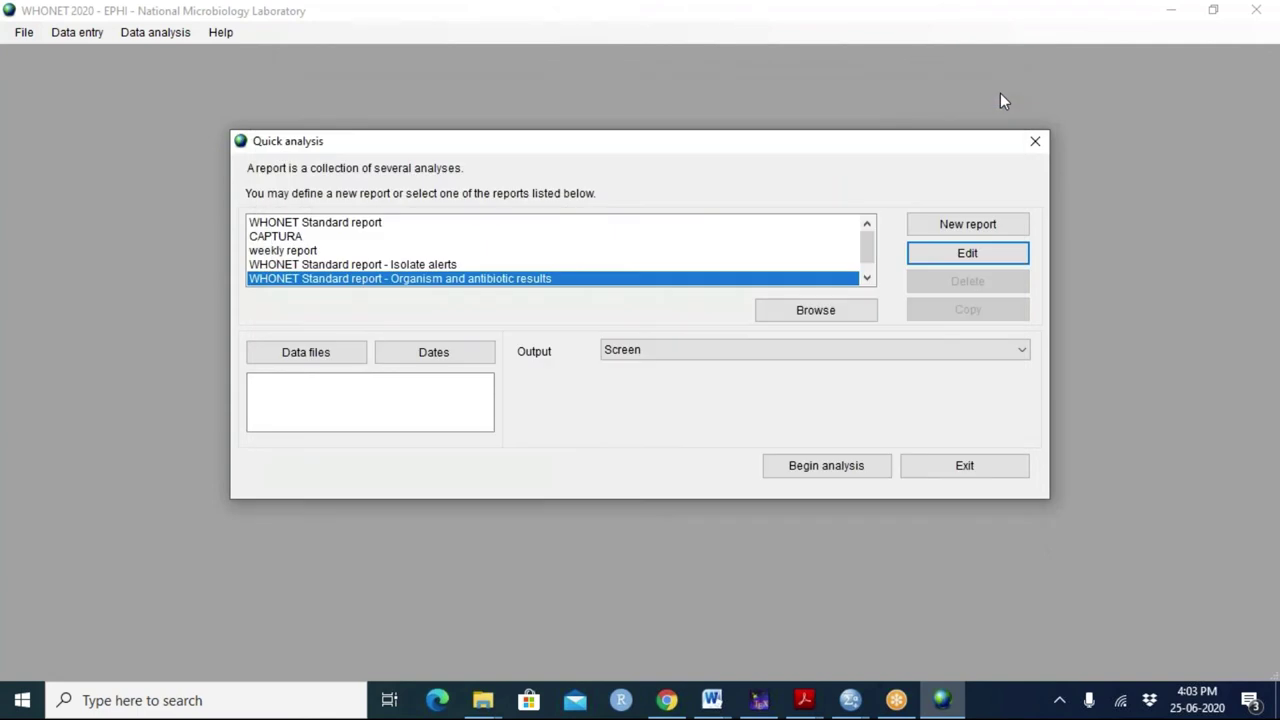
pyautogui.click(1034, 147)
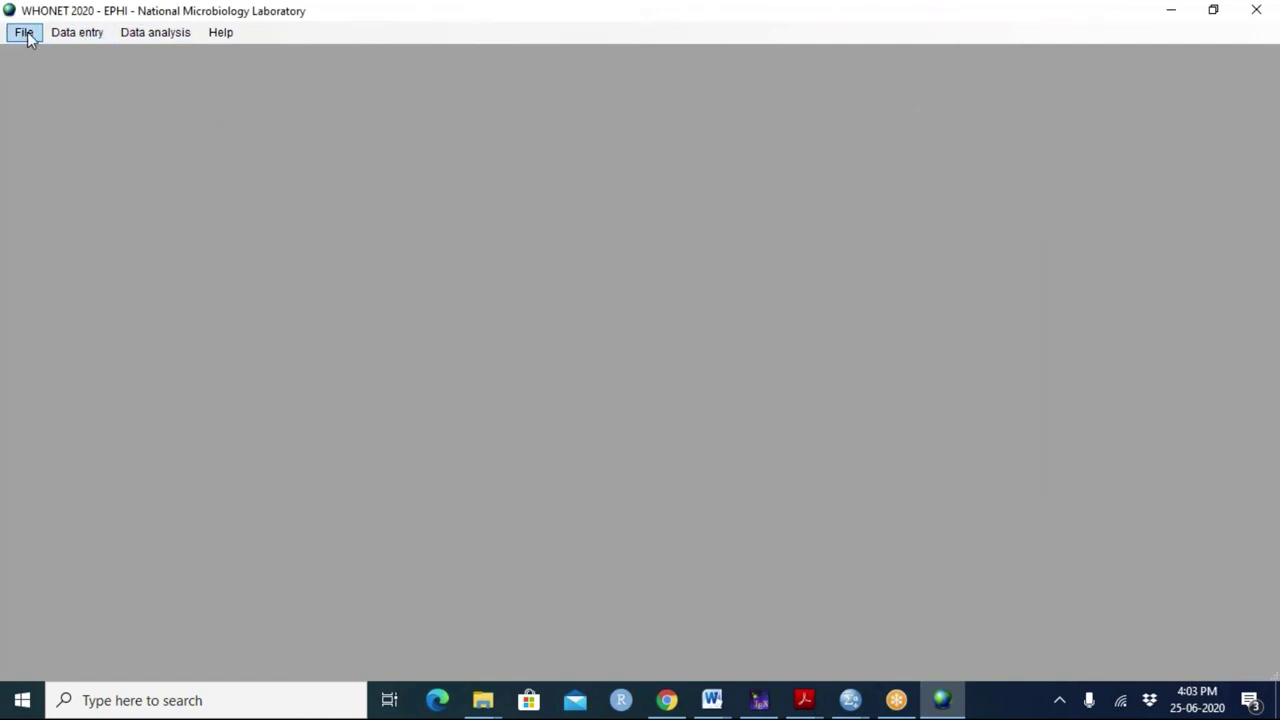
# Reopen Quick analysis and select the report "WHONET Standard report - Organism and antibiotic results"
pyautogui.click(131, 39)
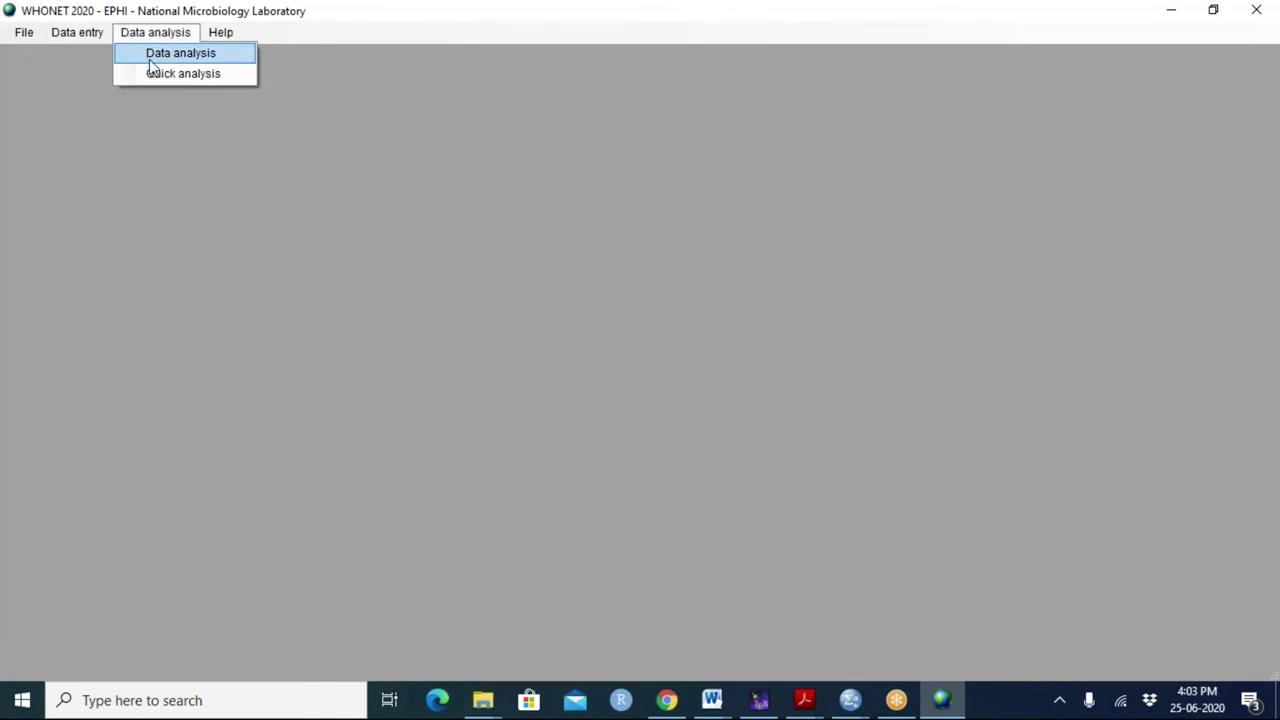
pyautogui.click(153, 74)
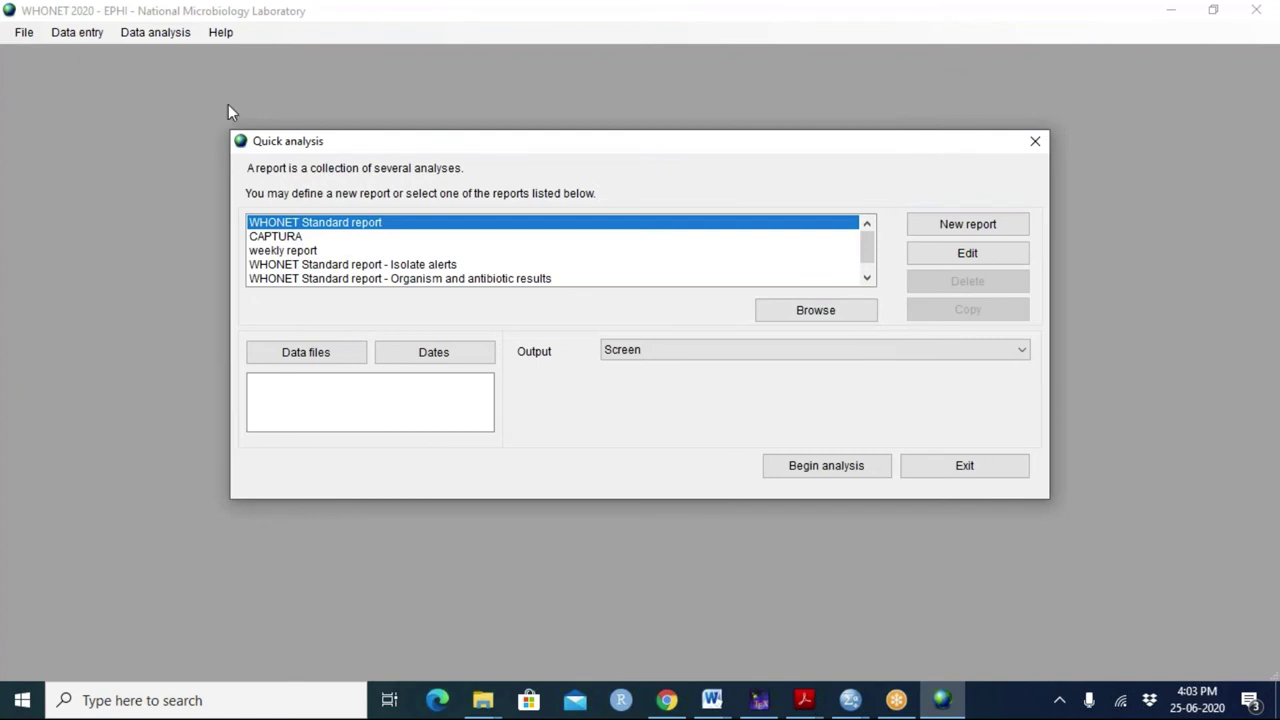
pyautogui.click(867, 279)
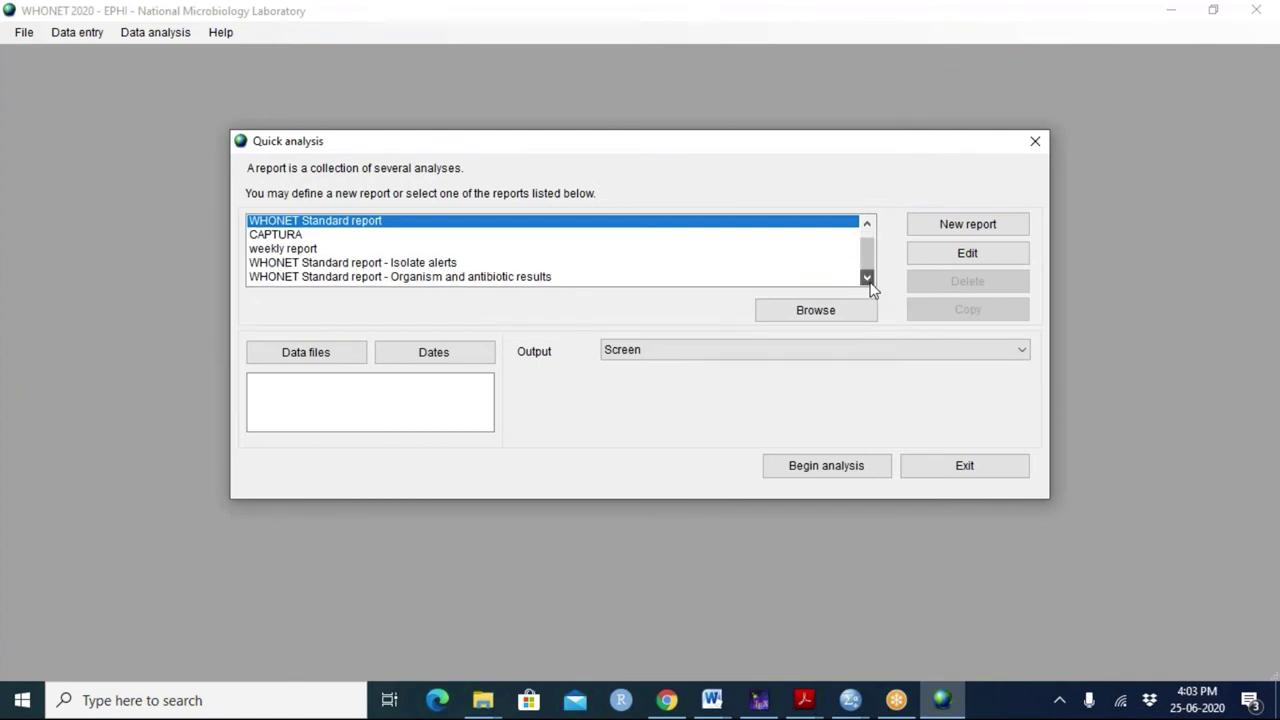
pyautogui.click(515, 266)
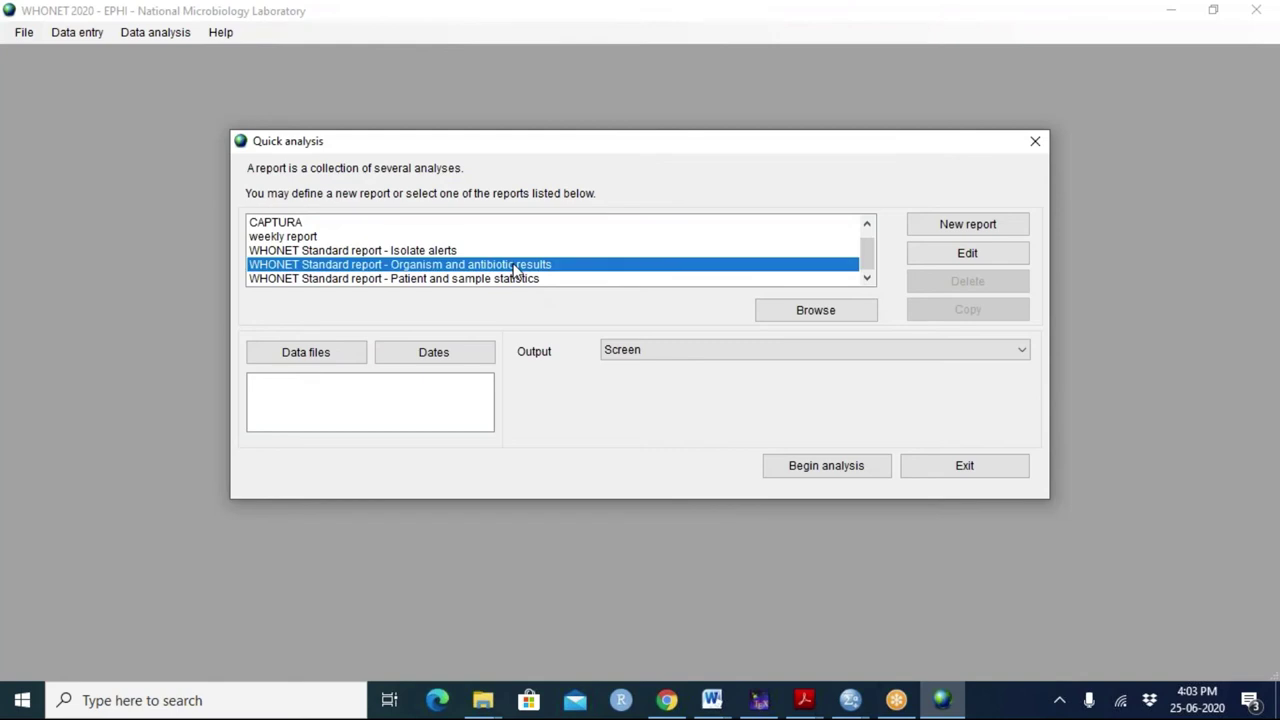
# Add the SQLite data file NRL_ONEYEAREncripted.01.sqlite to the report and run the analysis with output to the screen
pyautogui.click(341, 353)
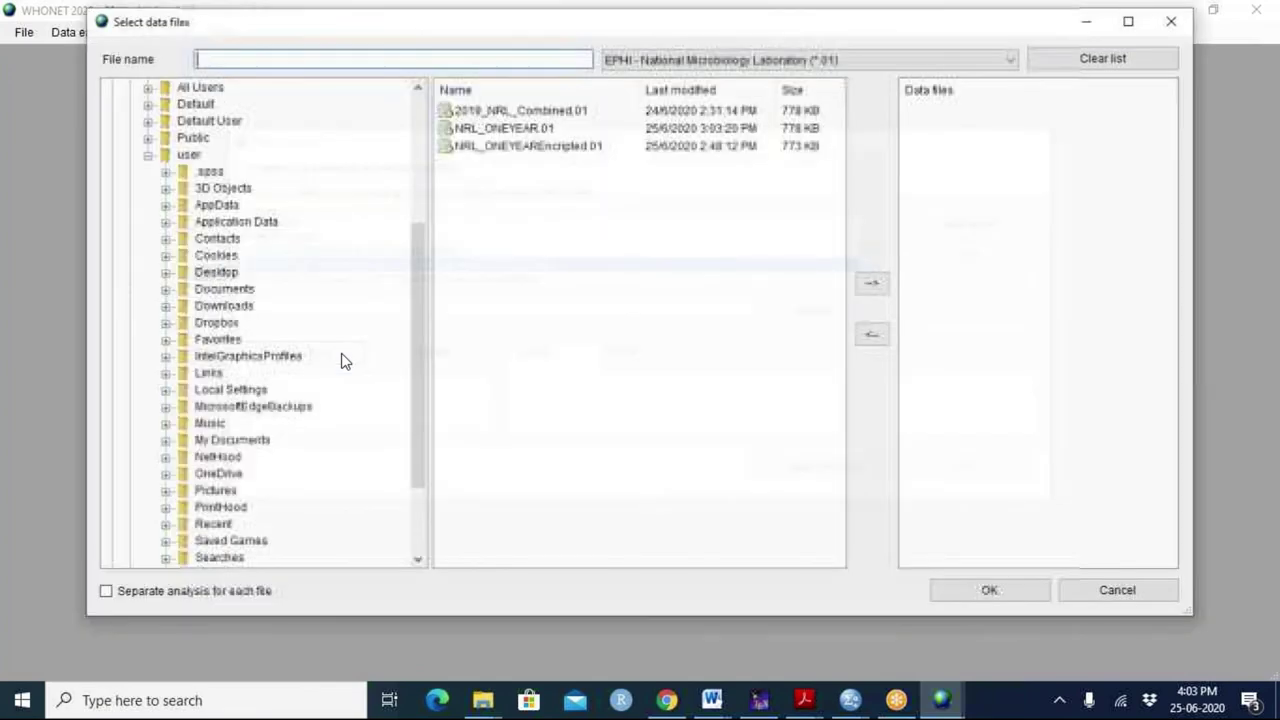
pyautogui.click(777, 63)
pyautogui.click(607, 118)
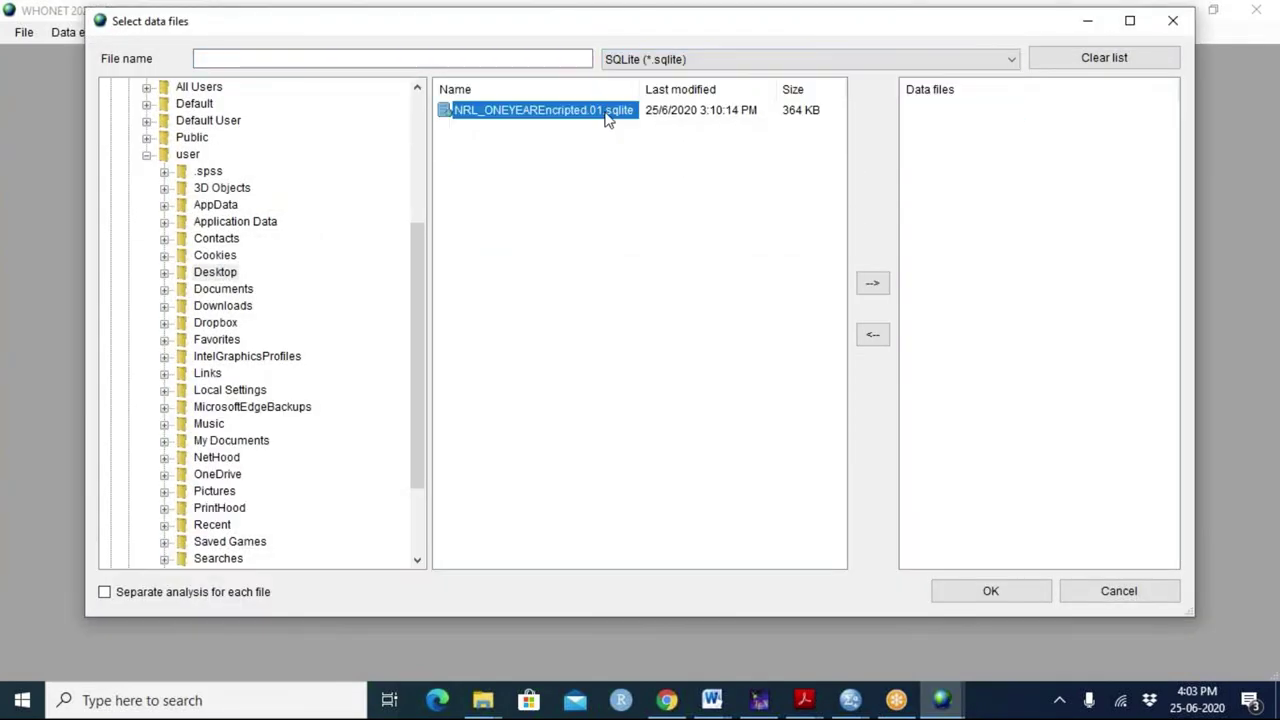
pyautogui.click(876, 290)
pyautogui.click(1011, 597)
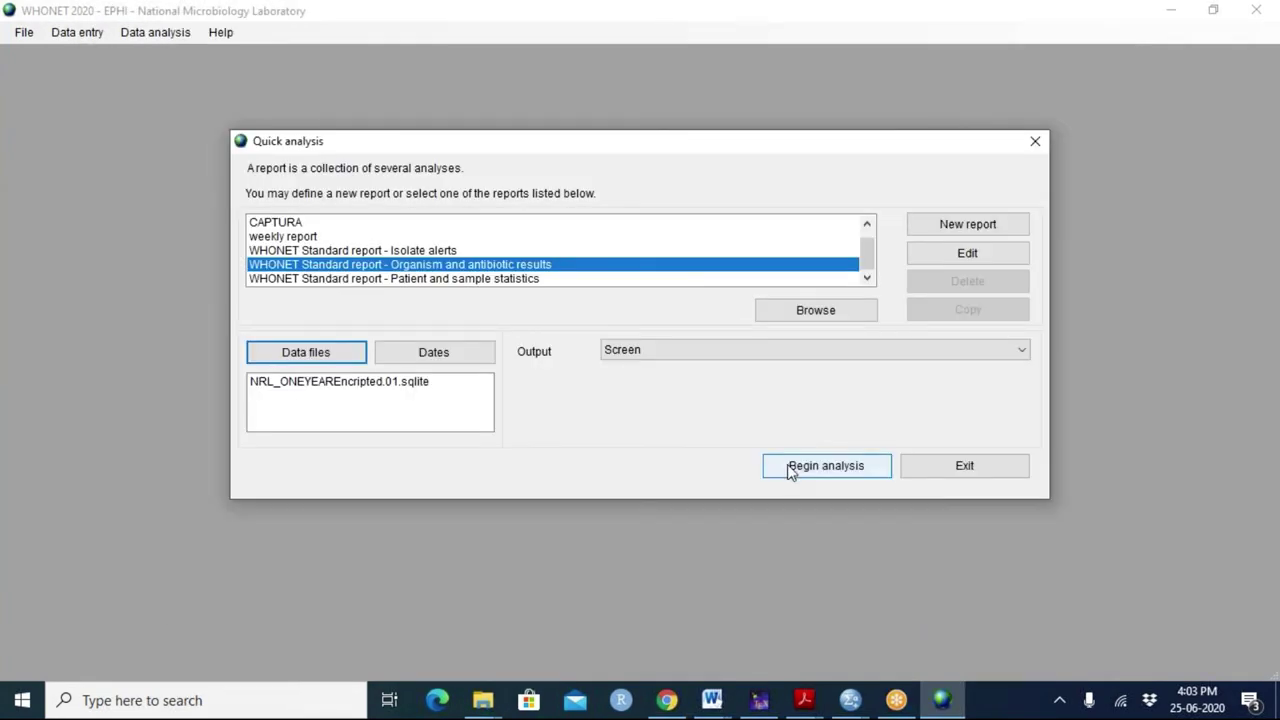
pyautogui.click(790, 470)
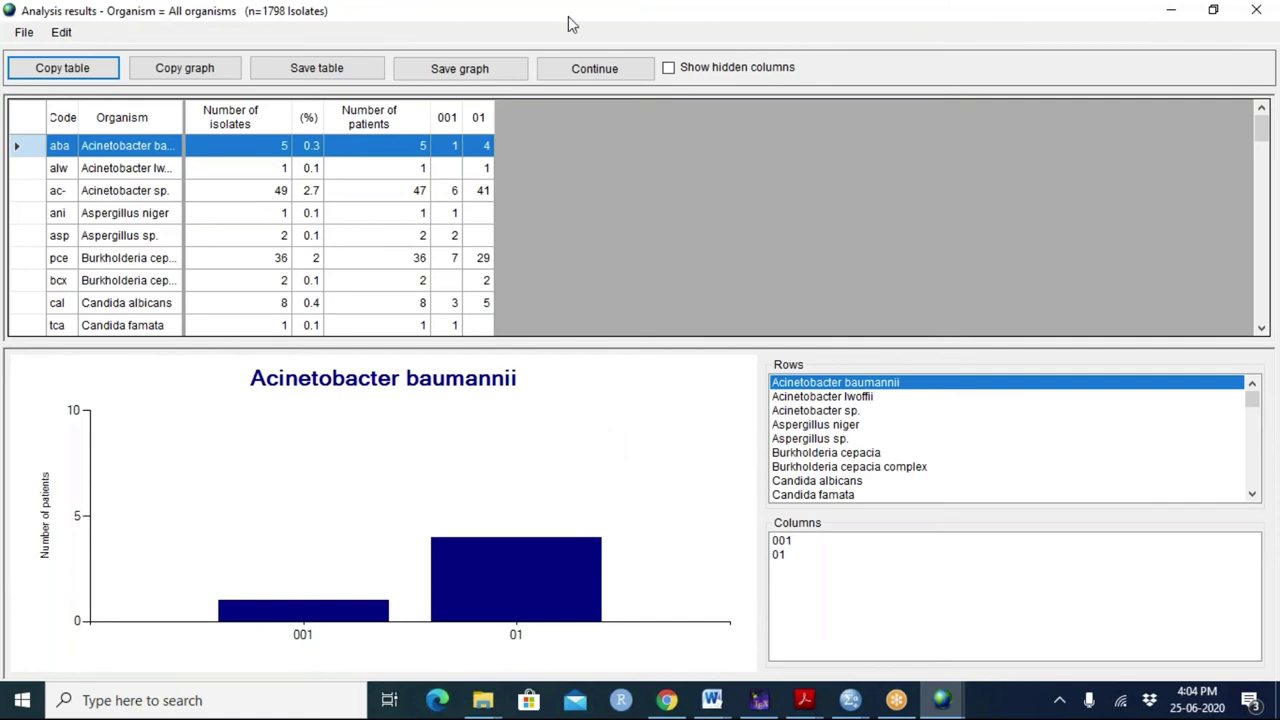
# Advance to the organism results by month and view the monthly graphs of the organisms from Aspergillus sp. to Escherichia coli
pyautogui.click(583, 78)
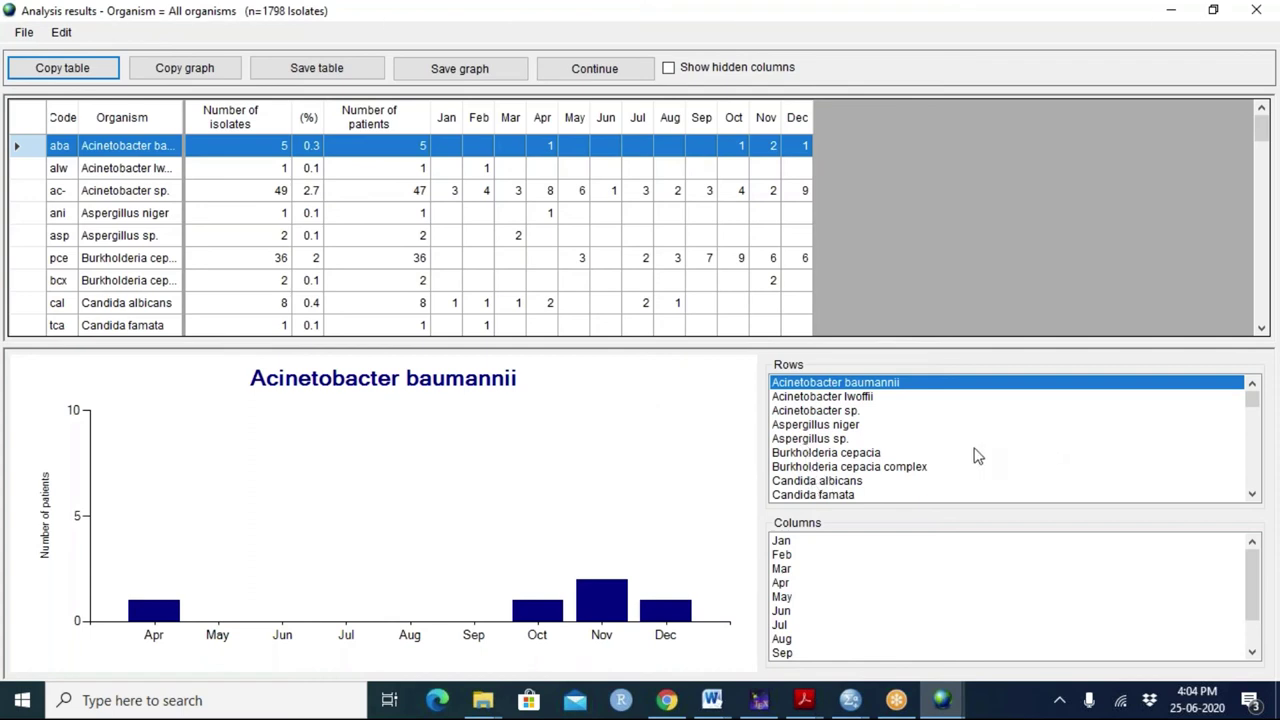
pyautogui.click(840, 440)
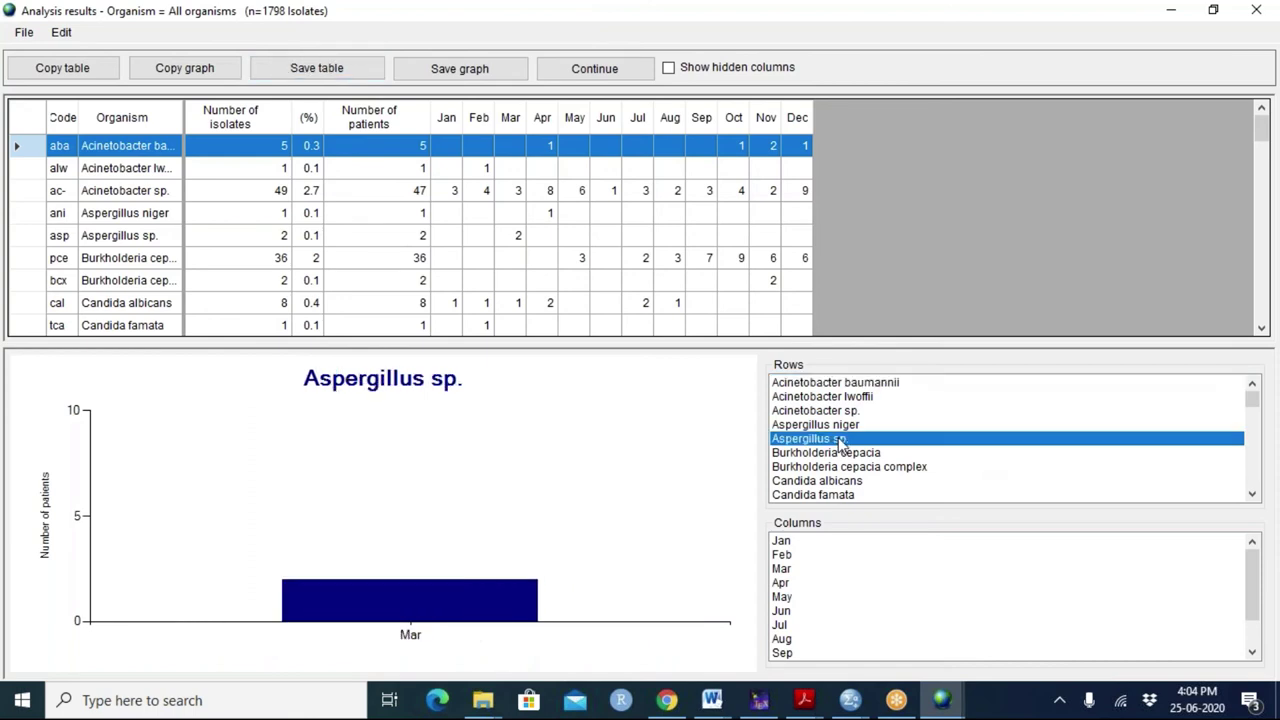
pyautogui.press('Down')
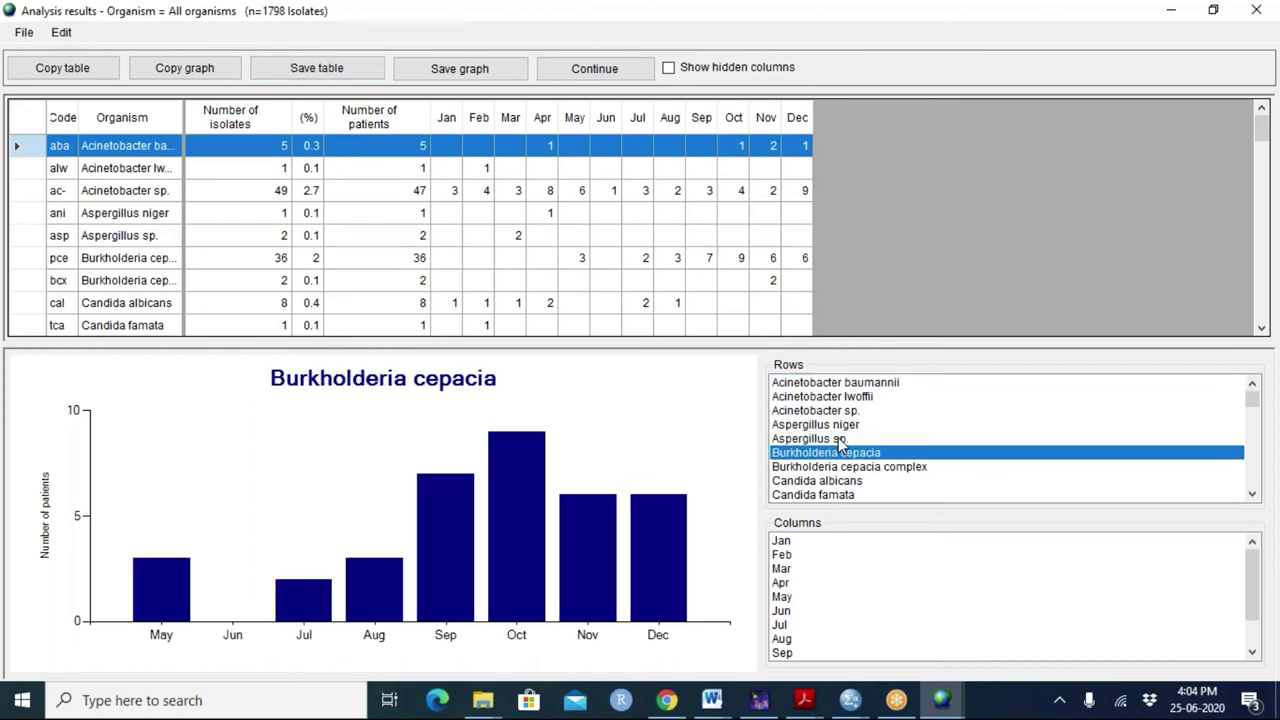
pyautogui.press('Down')
pyautogui.press('Down')
pyautogui.press('Down')
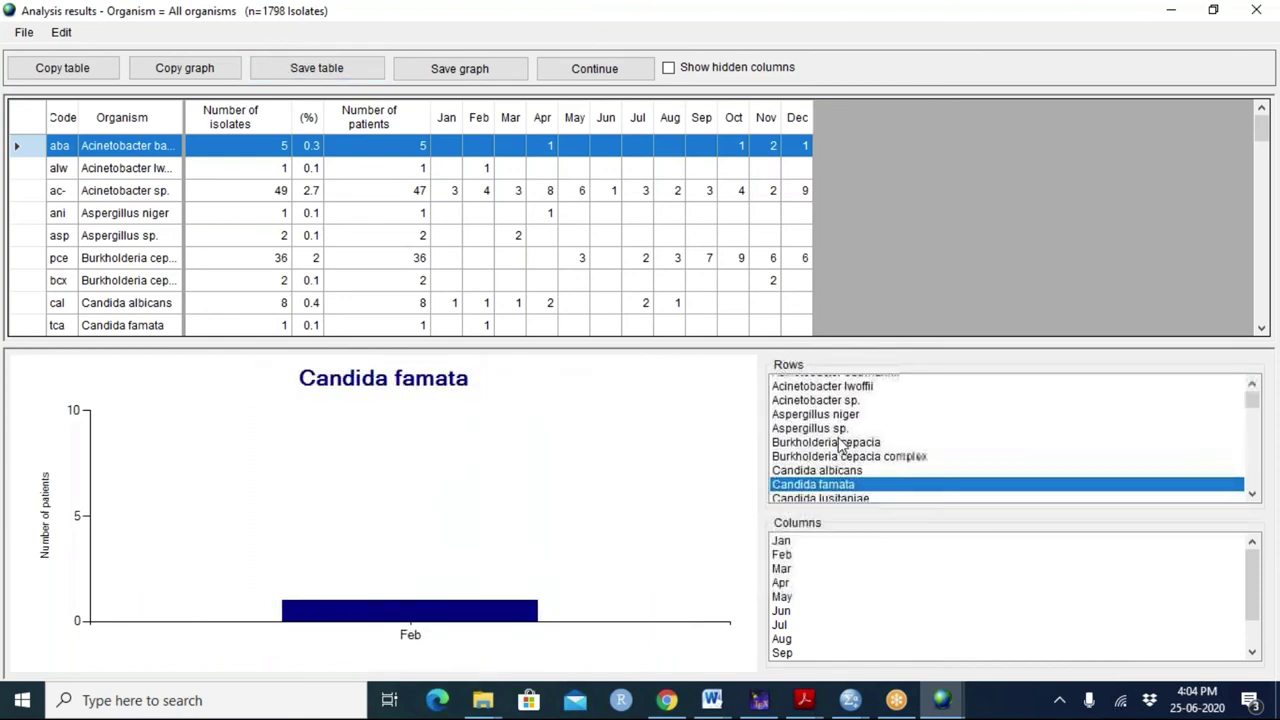
pyautogui.press('Down')
pyautogui.press('Down')
pyautogui.press('Down')
pyautogui.press('Down')
pyautogui.press('Down')
pyautogui.press('Down')
pyautogui.press('Down')
pyautogui.press('Down')
pyautogui.press('Down')
pyautogui.press('Down')
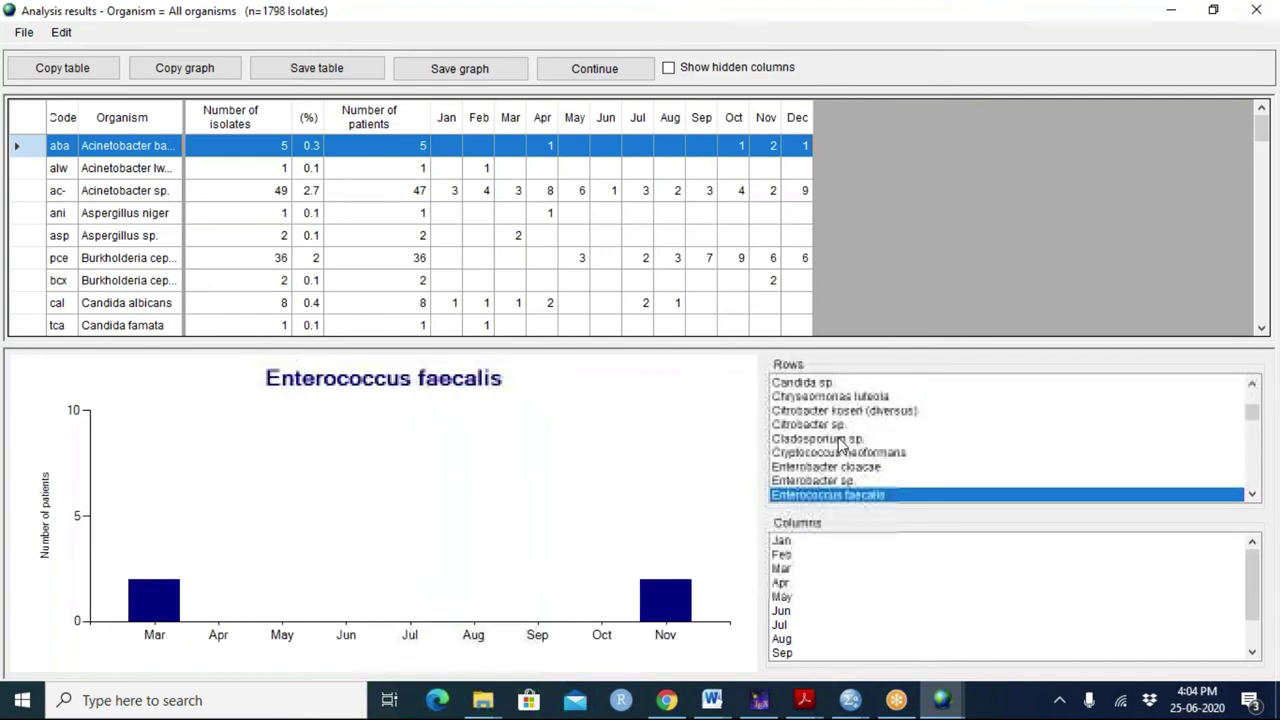
pyautogui.press('Down')
pyautogui.press('Down')
pyautogui.press('Down')
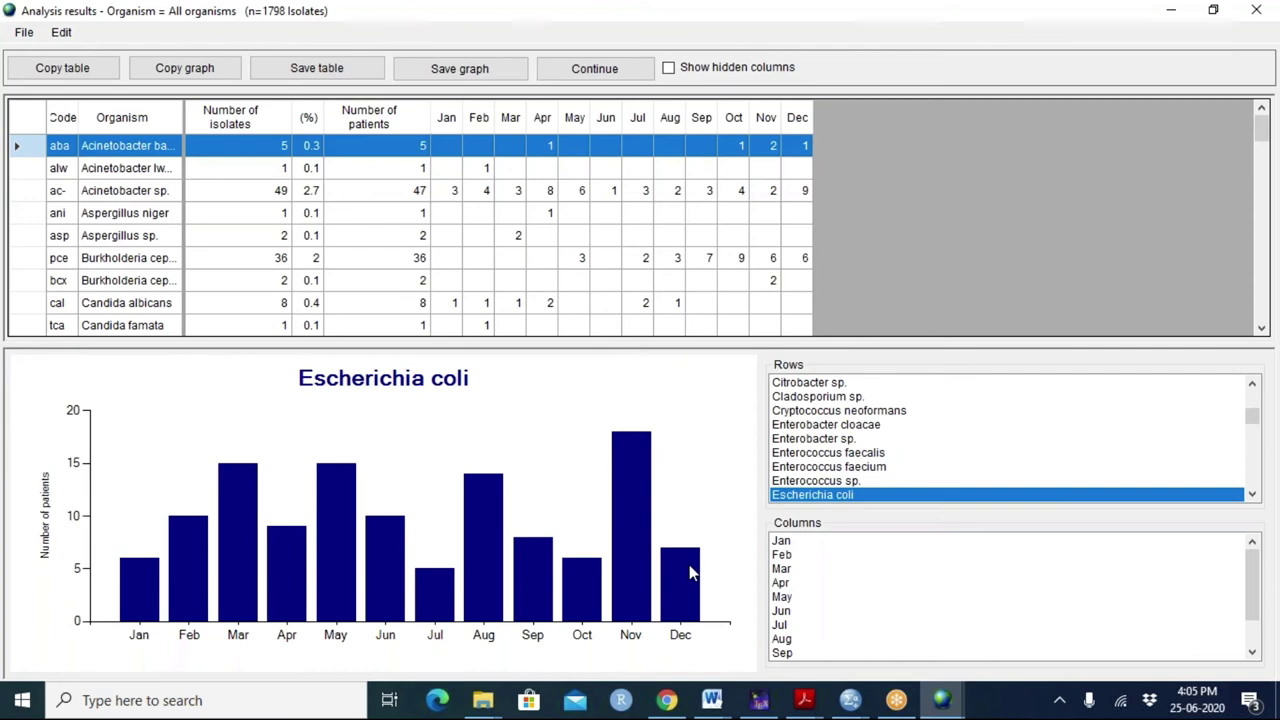
# View the monthly graph of Staphylococcus aureus ss. aureus and the graph of all organisms for January
pyautogui.press('s')
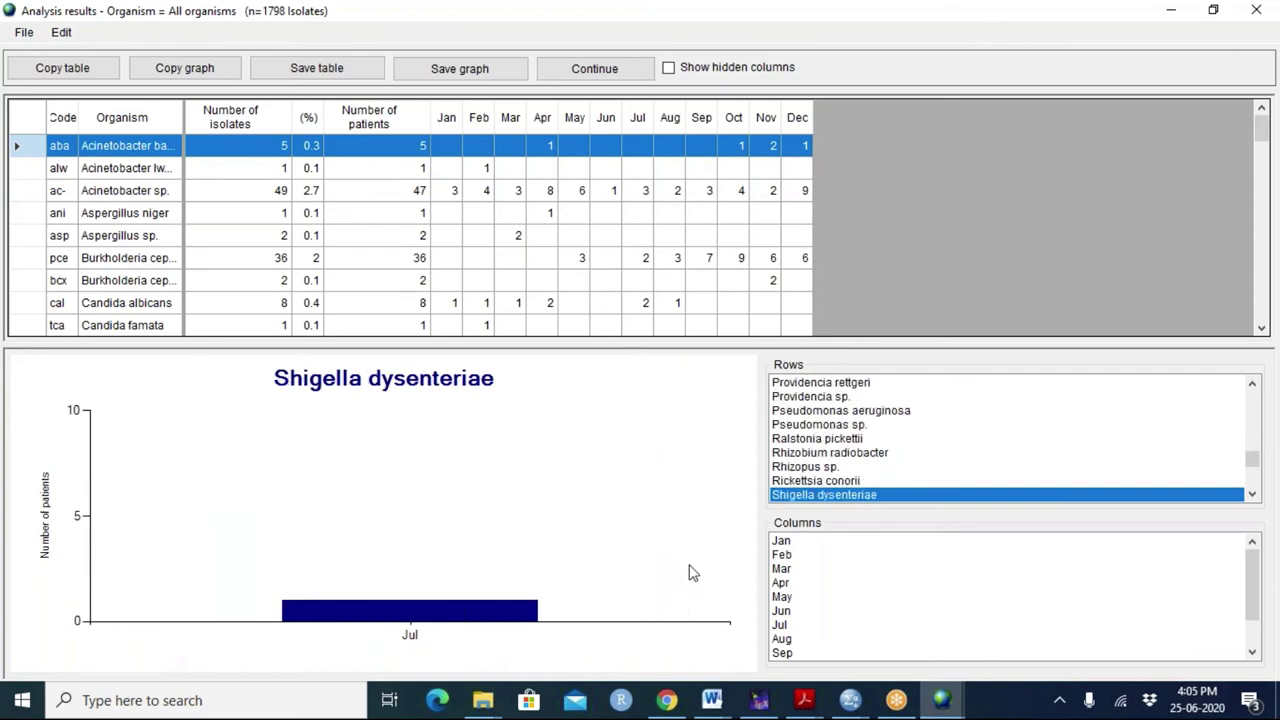
pyautogui.press('s')
pyautogui.press('s')
pyautogui.press('s')
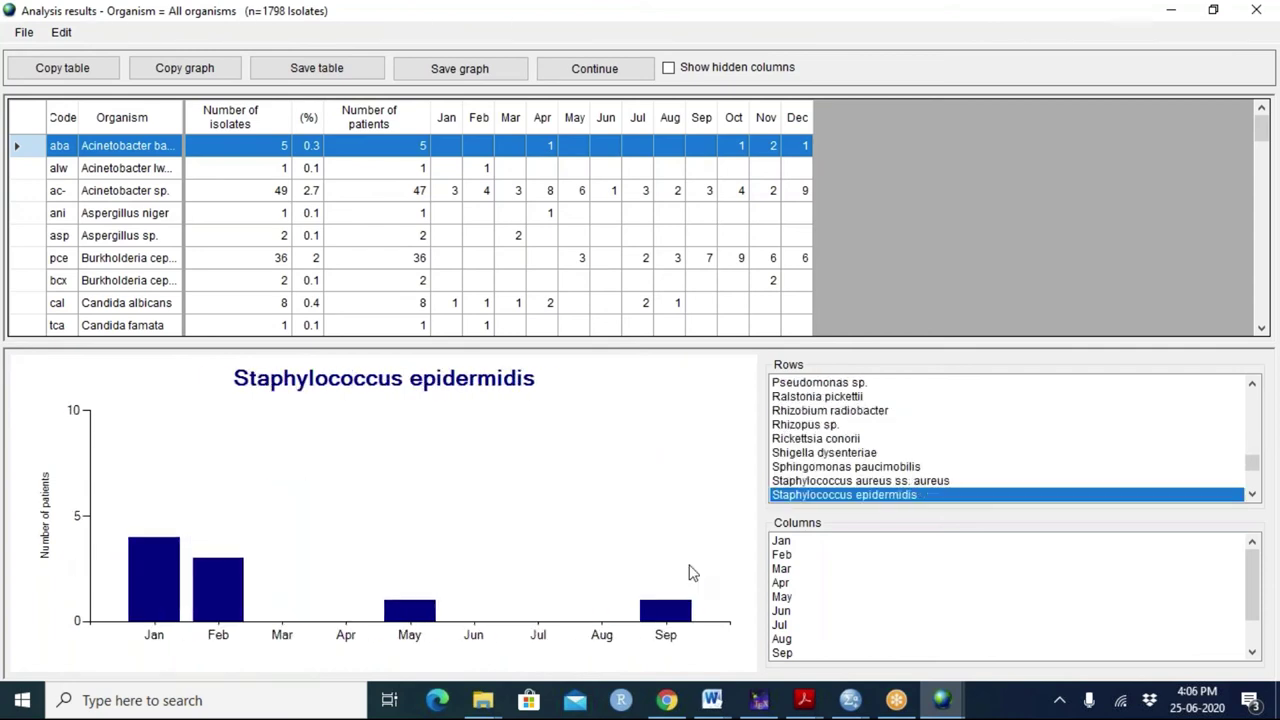
pyautogui.click(845, 482)
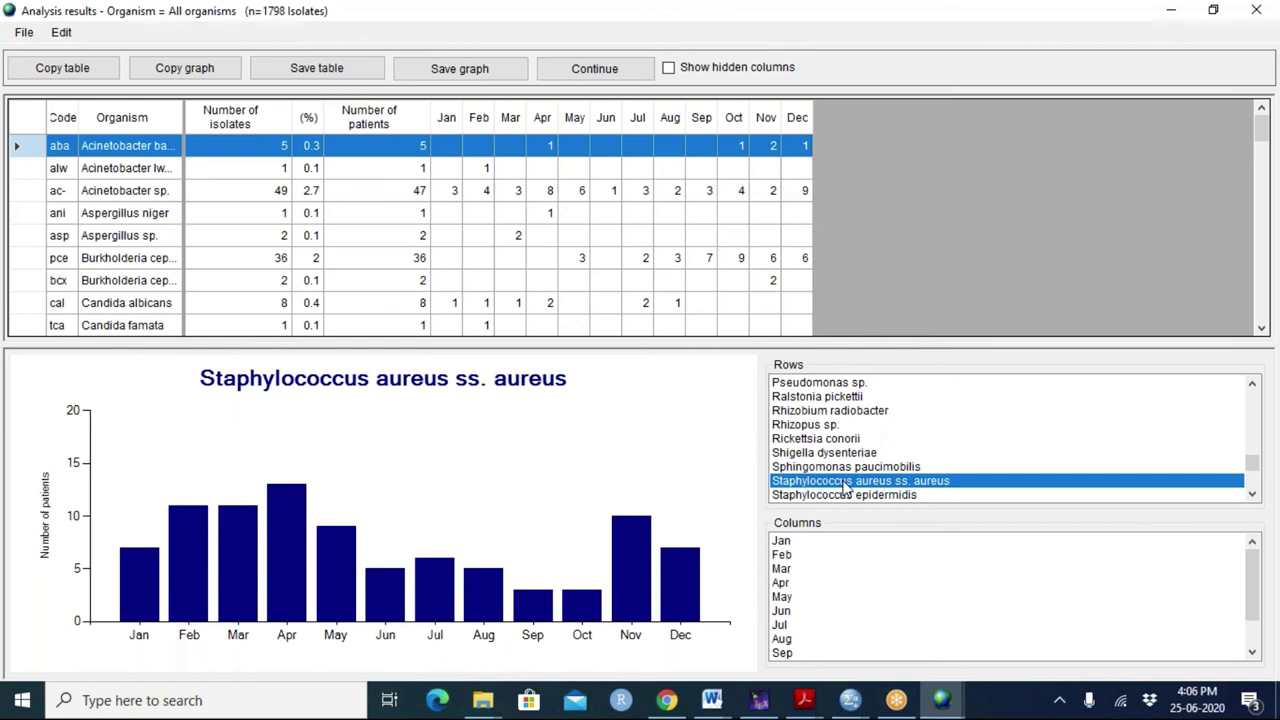
pyautogui.click(782, 542)
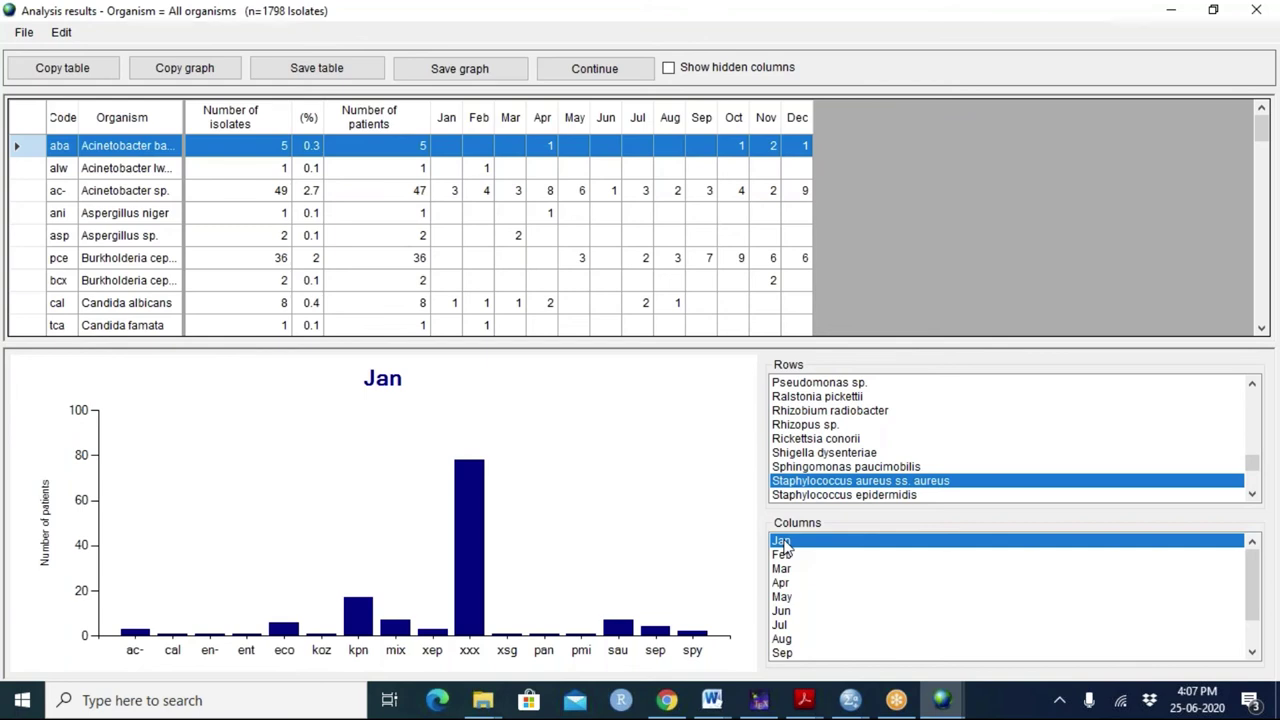
# Advance to the organism results by sex and graph the organisms for column f
pyautogui.click(607, 68)
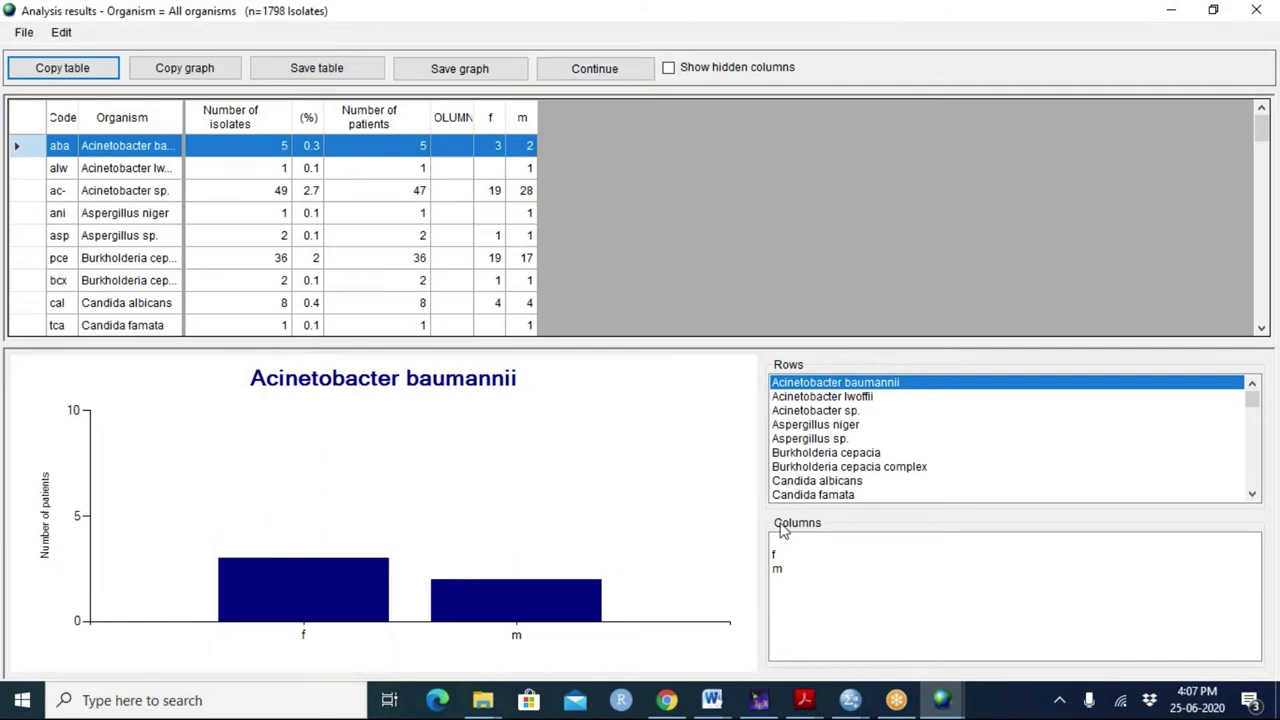
pyautogui.click(777, 555)
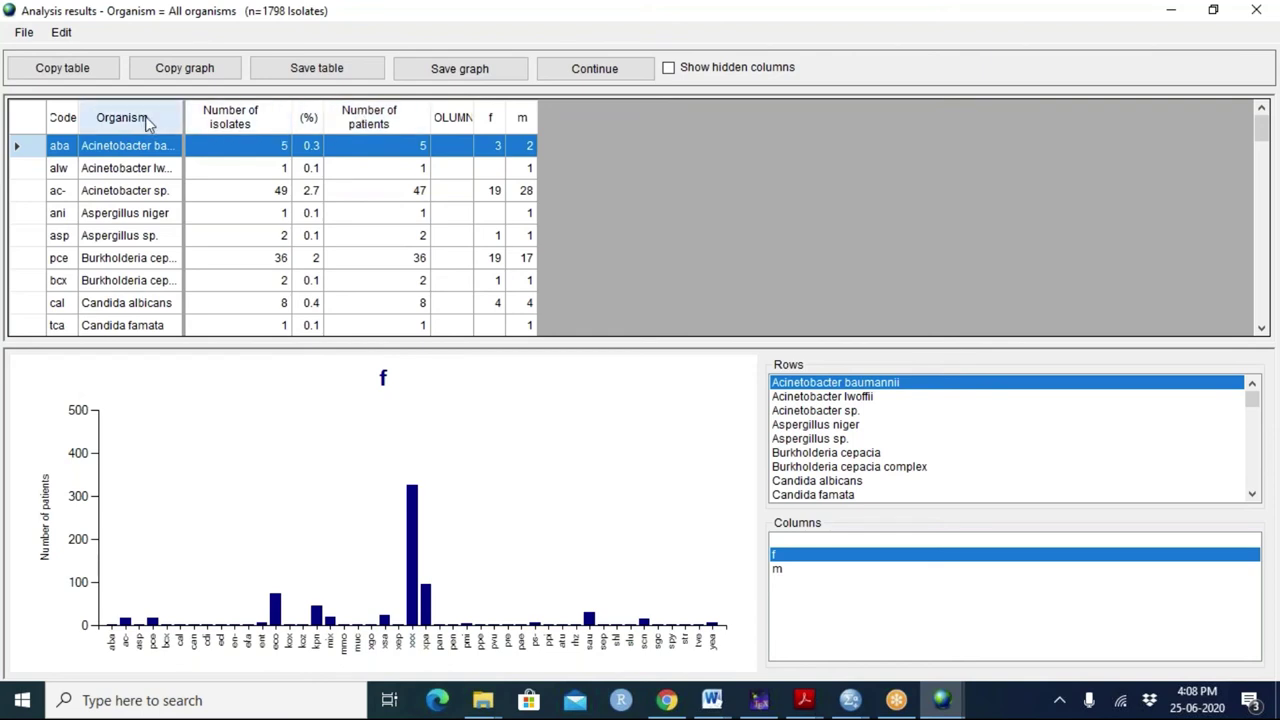
# Sort the results table by number of isolates in descending order and slightly widen the Organism column
pyautogui.click(262, 128)
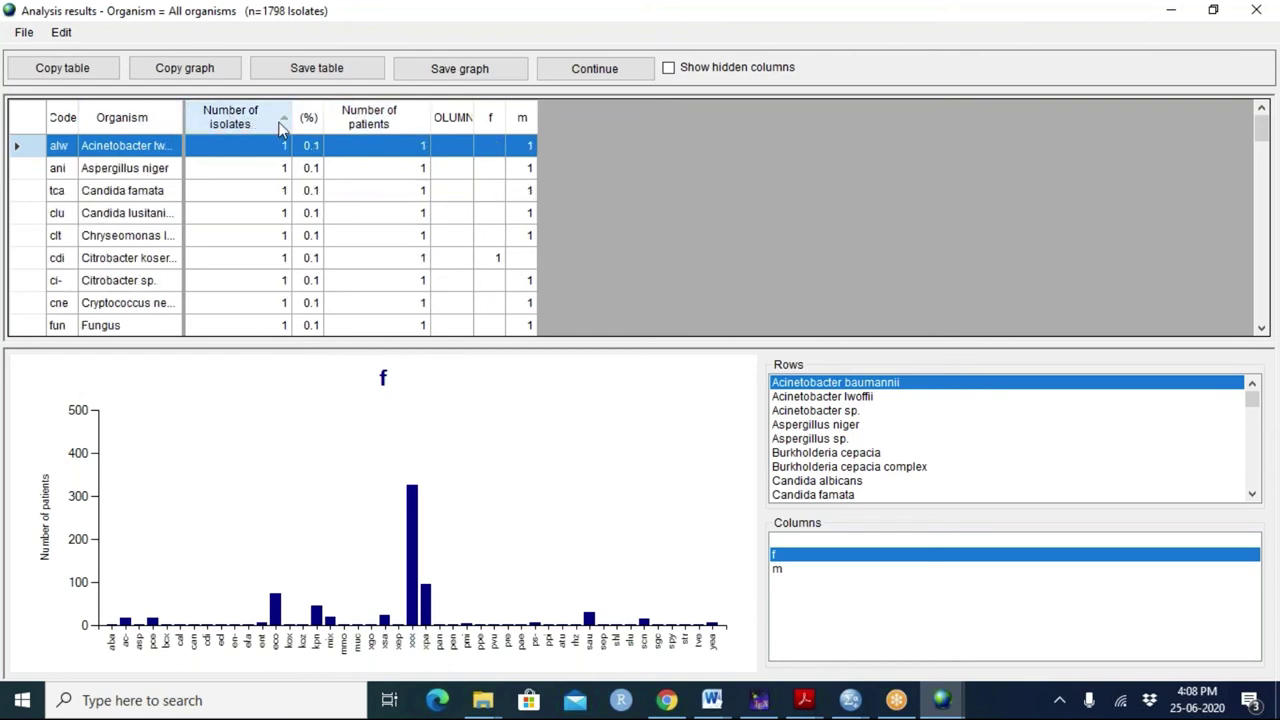
pyautogui.click(268, 126)
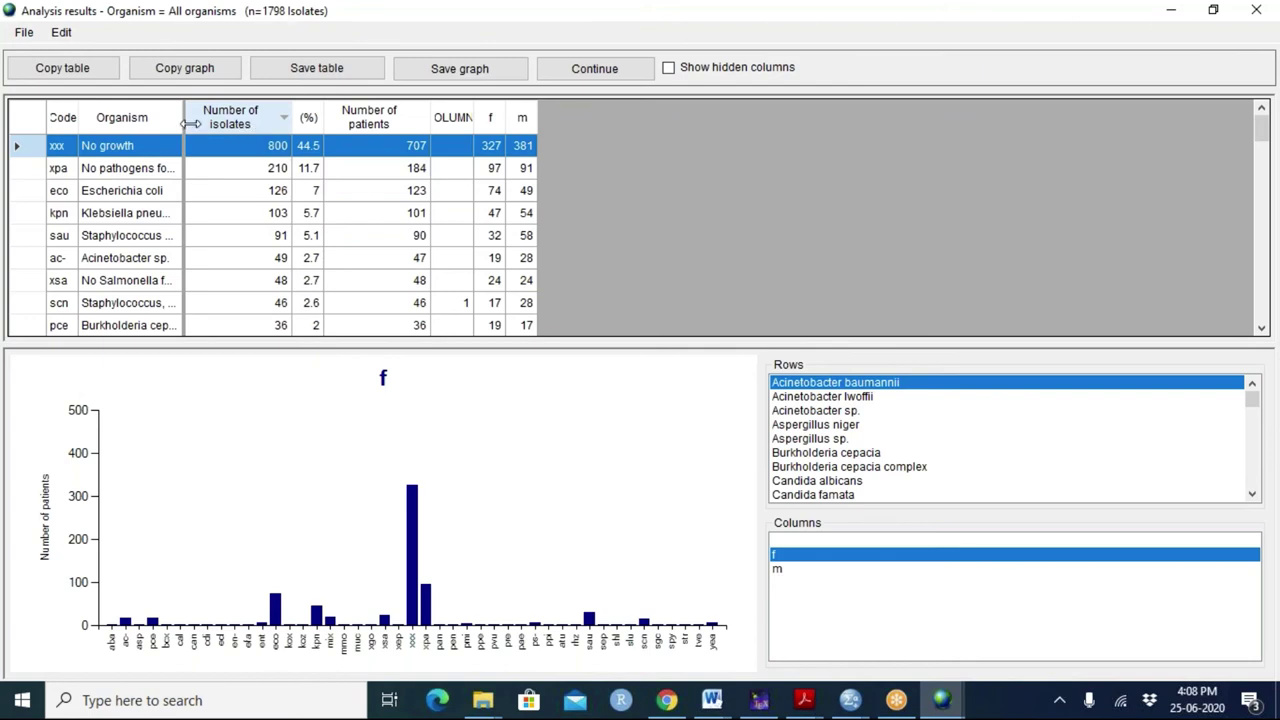
pyautogui.moveTo(183, 123); pyautogui.dragTo(190, 123)
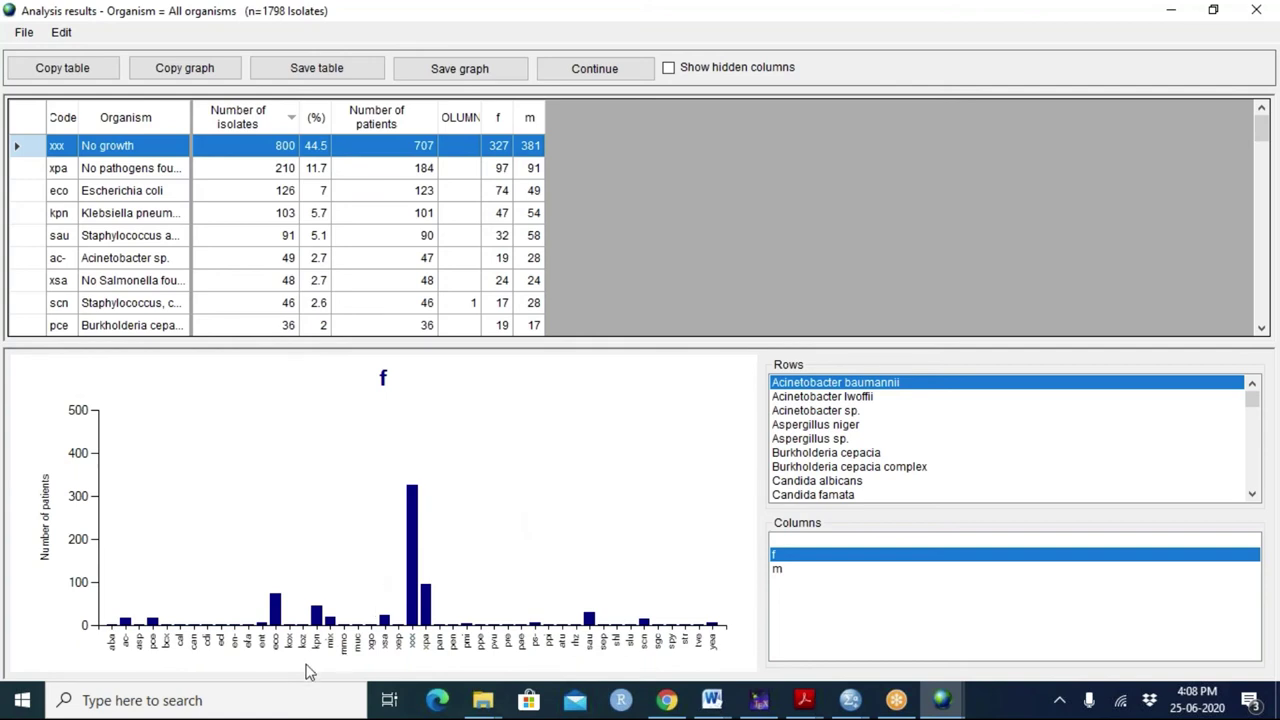
# Graph column m and sort the results table in descending order, first by column f and finally by column m
pyautogui.click(777, 572)
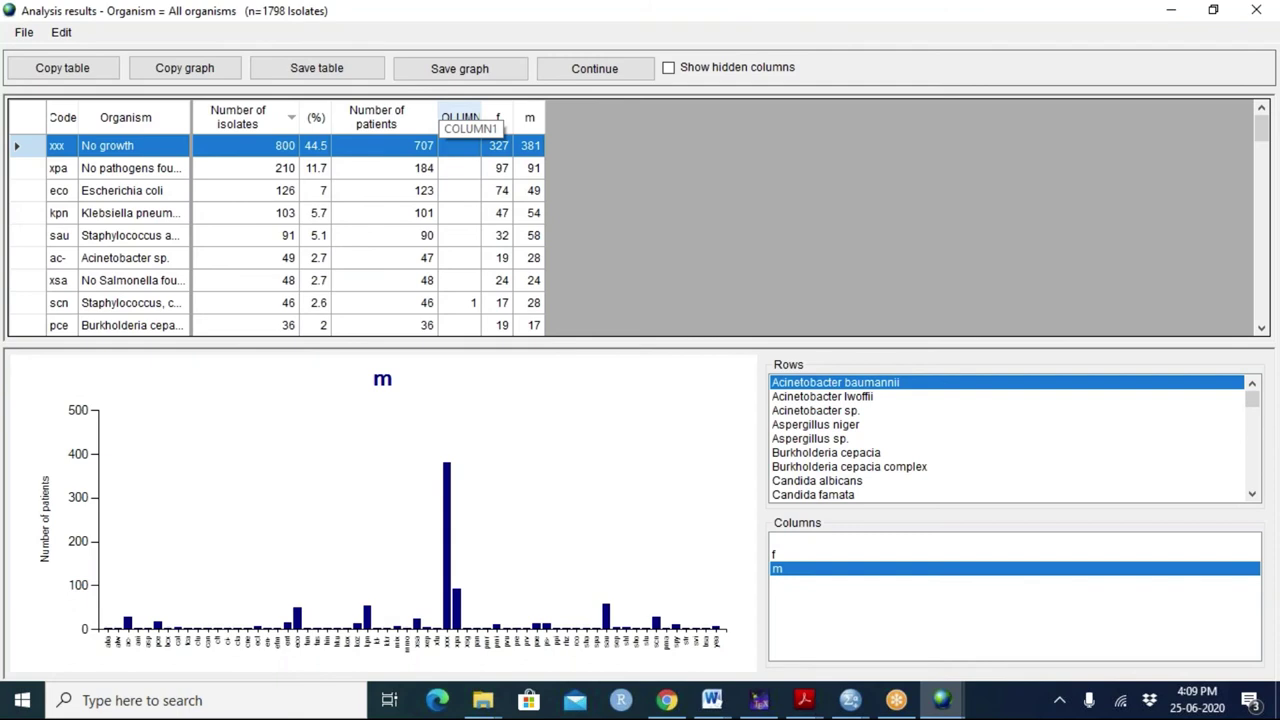
pyautogui.click(503, 127)
pyautogui.click(504, 127)
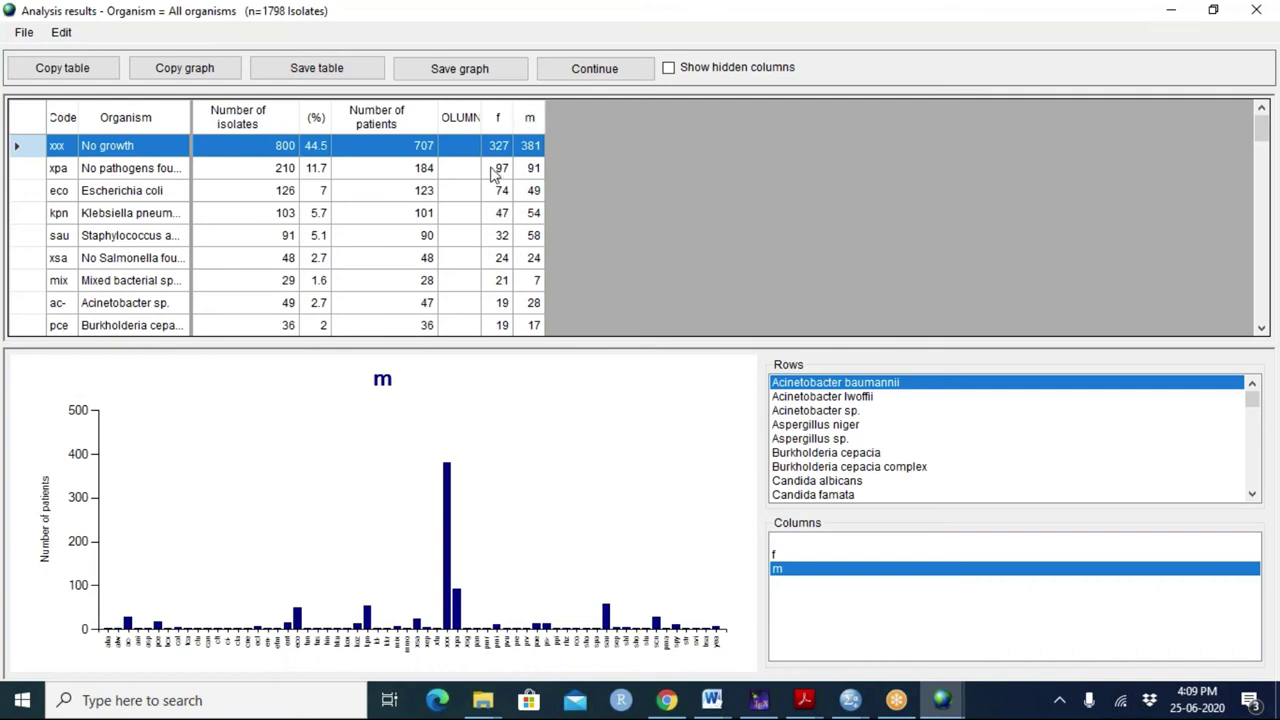
pyautogui.click(42, 192)
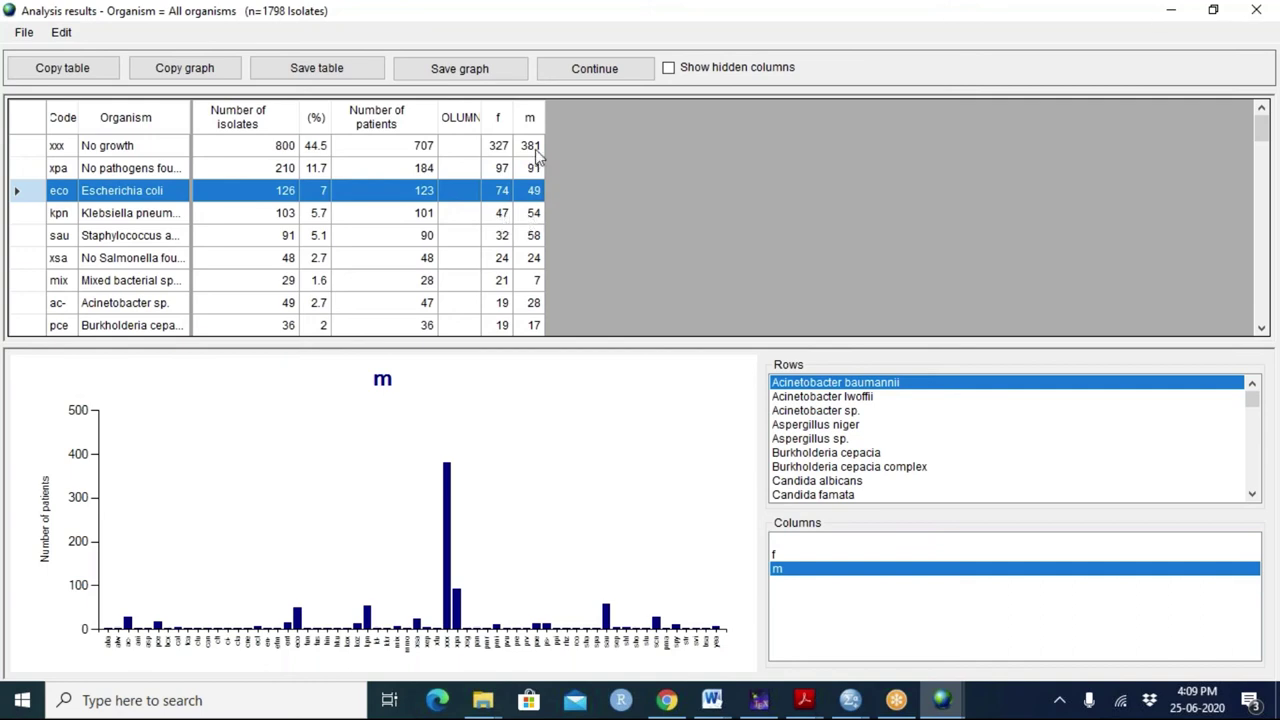
pyautogui.click(533, 118)
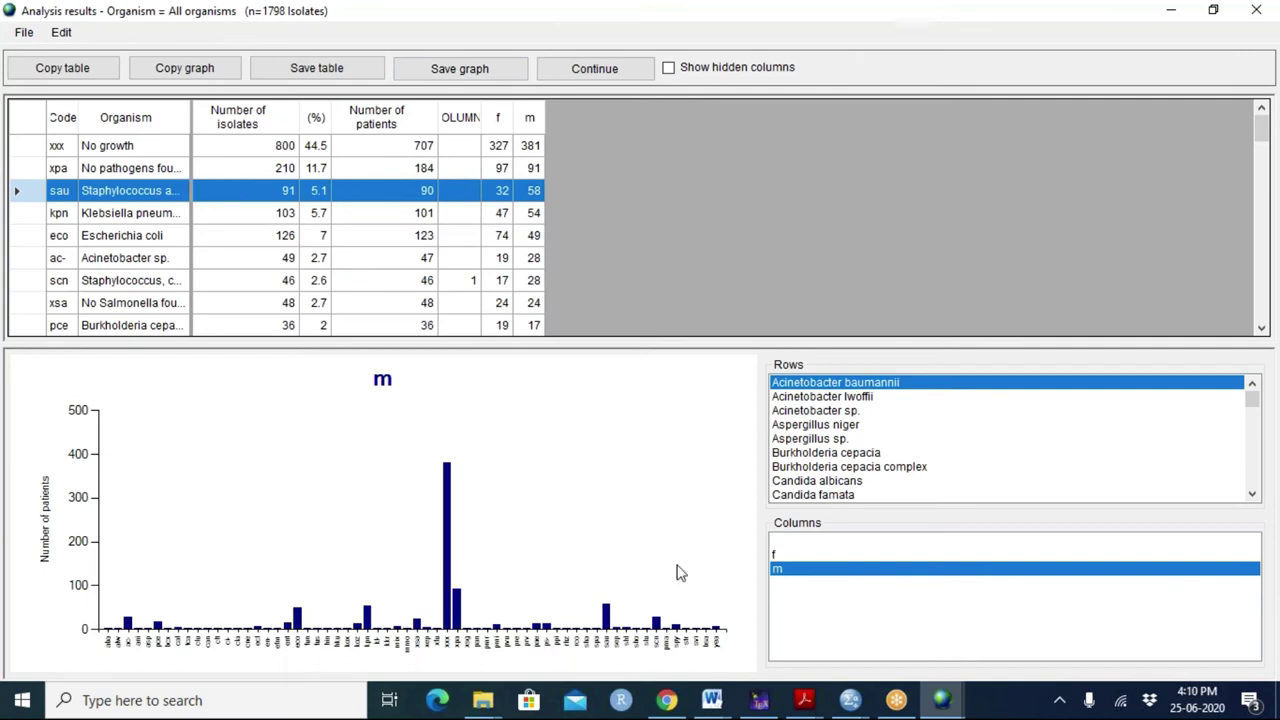
# View the graphs by sex of Staphylococcus aureus ss. aureus and Escherichia coli
pyautogui.click(822, 440)
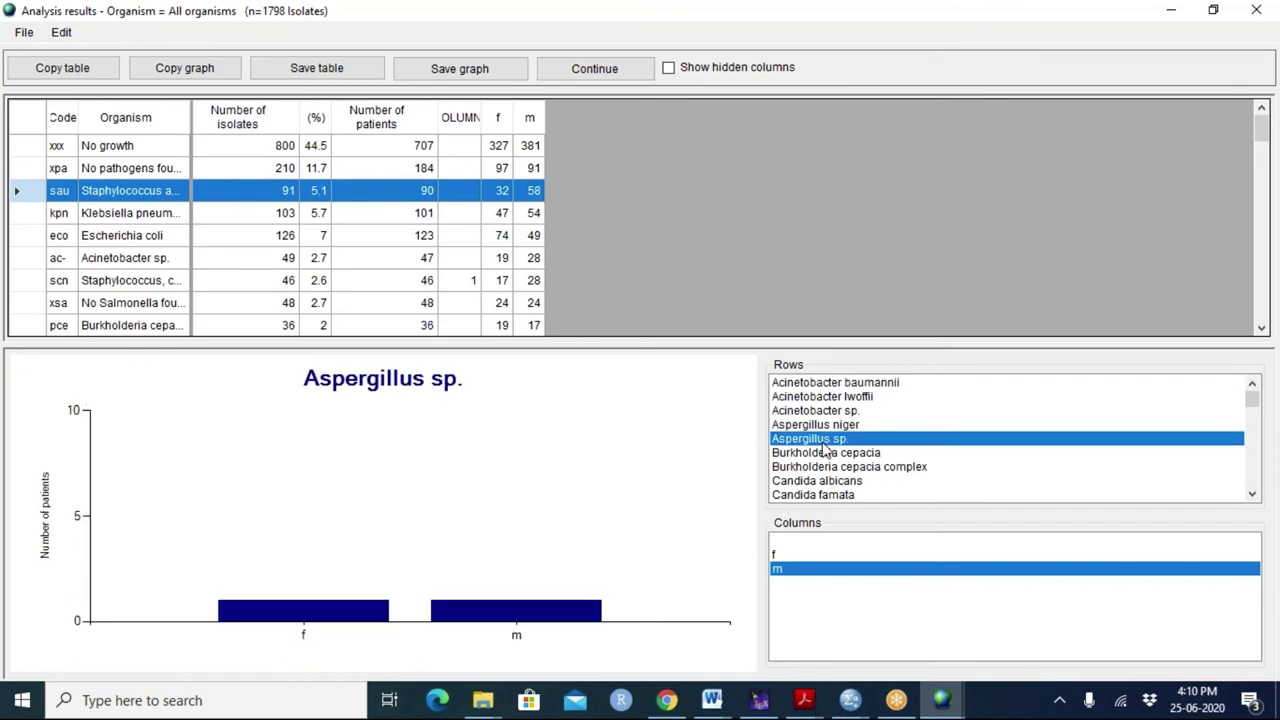
pyautogui.press('s')
pyautogui.press('s')
pyautogui.press('s')
pyautogui.press('s')
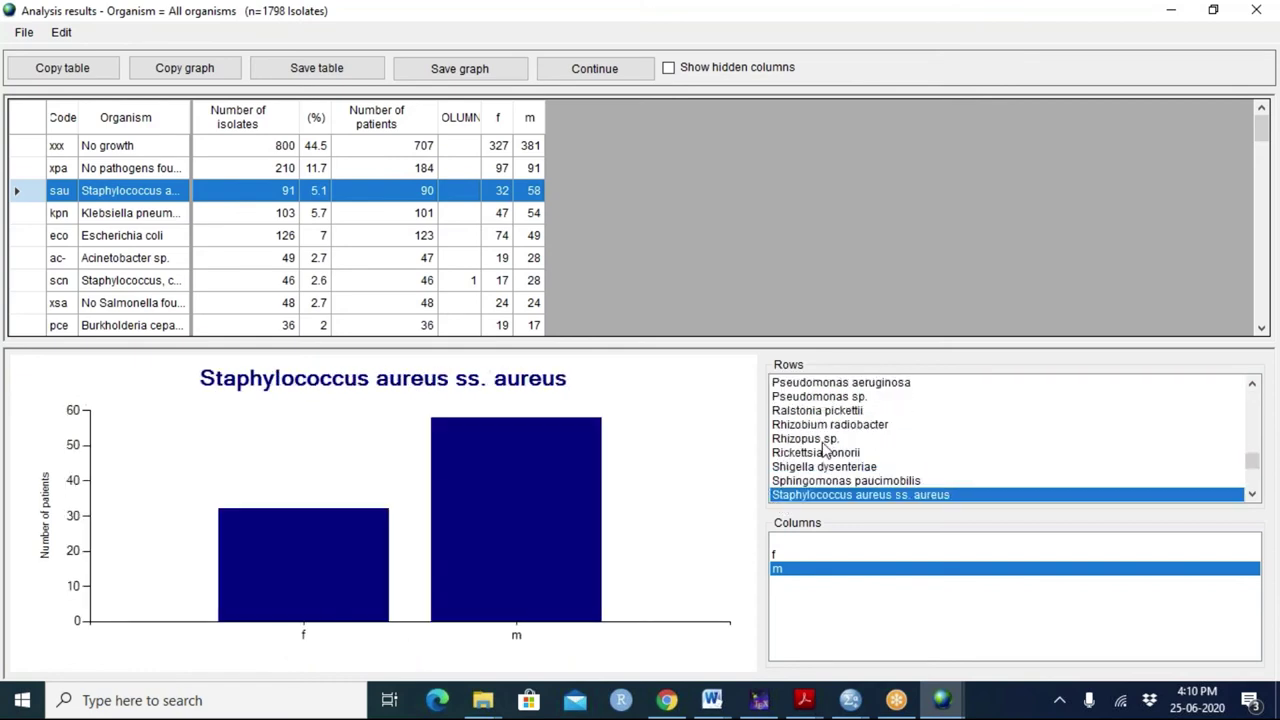
pyautogui.click(815, 481)
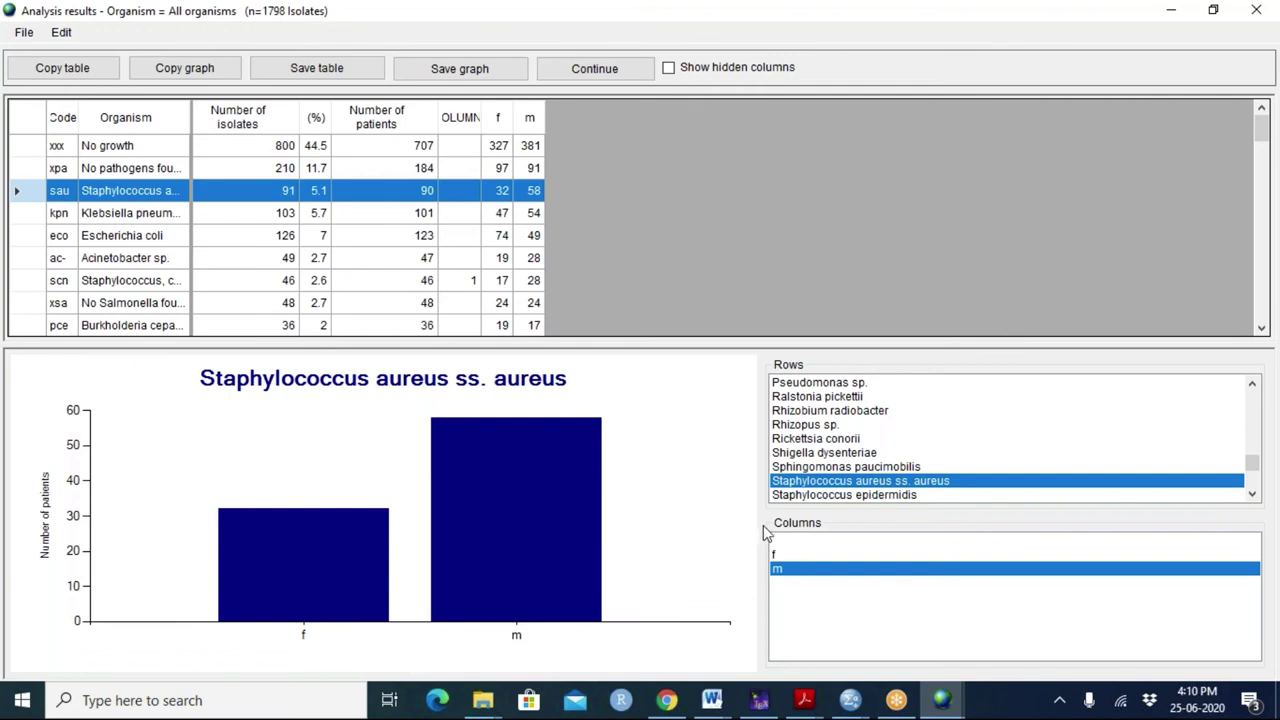
pyautogui.press('e')
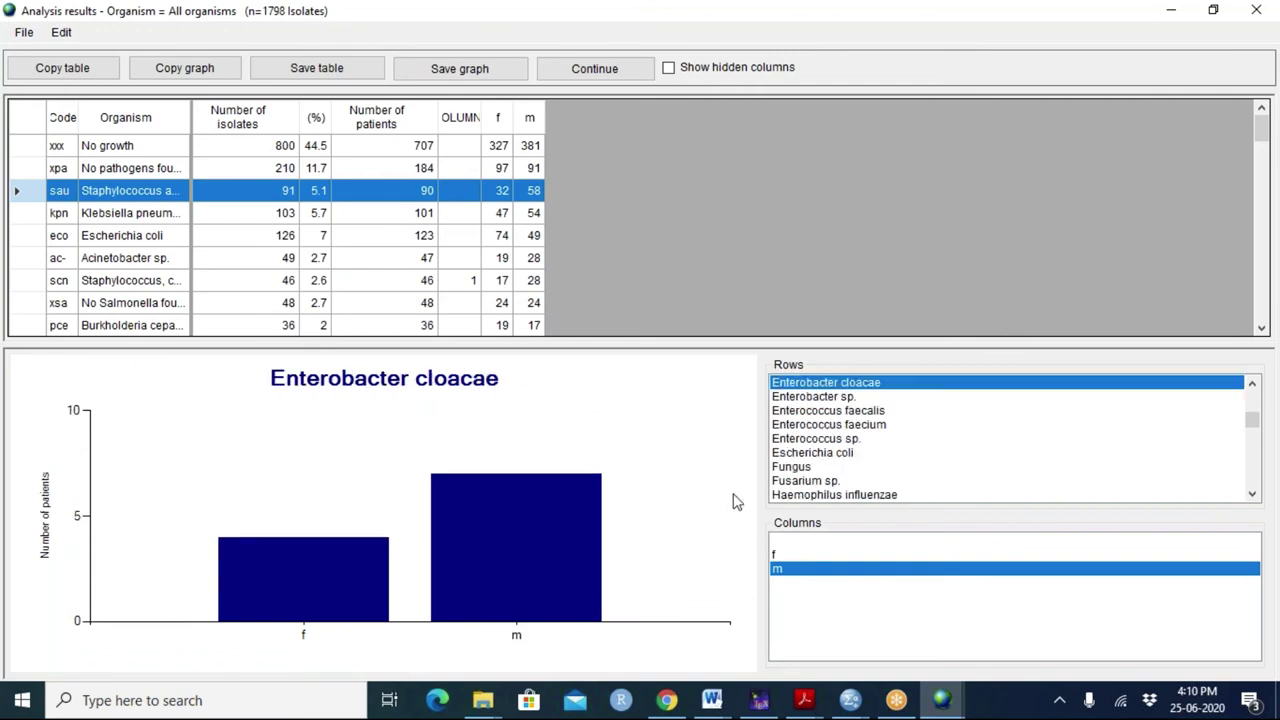
pyautogui.click(797, 453)
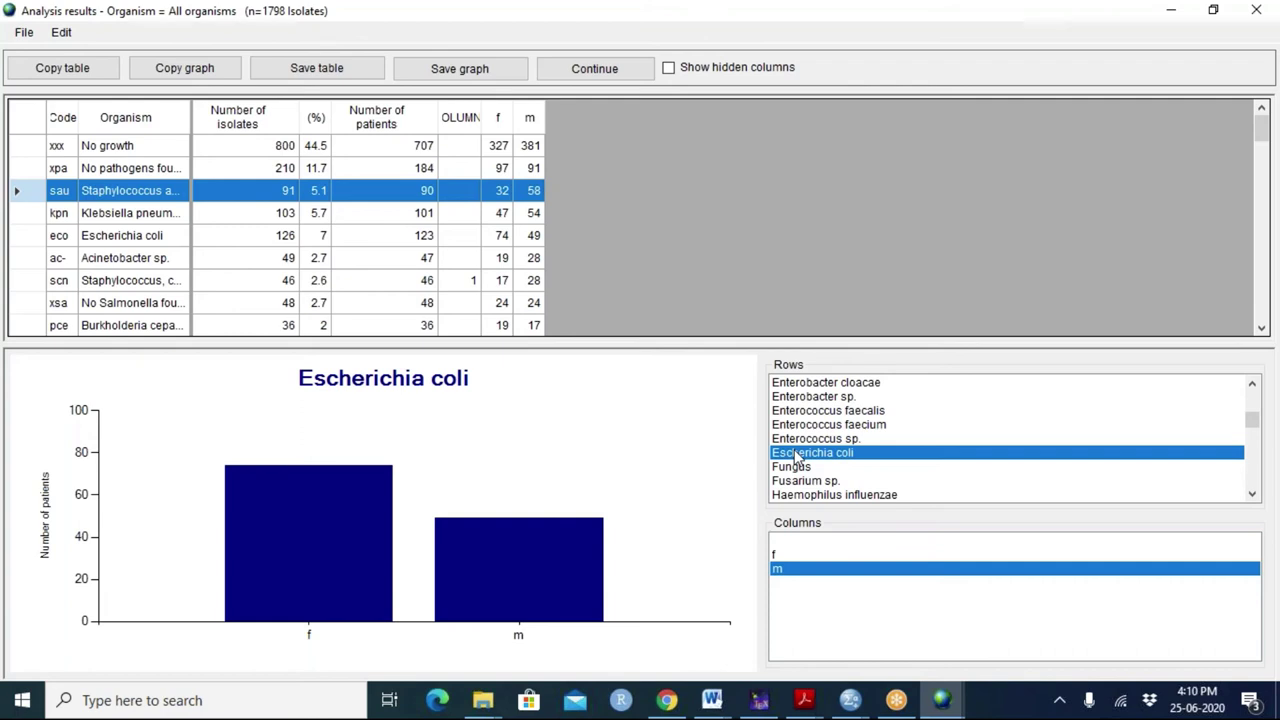
# Advance through the organism results by age group and location type to the results by specimen type
pyautogui.click(590, 70)
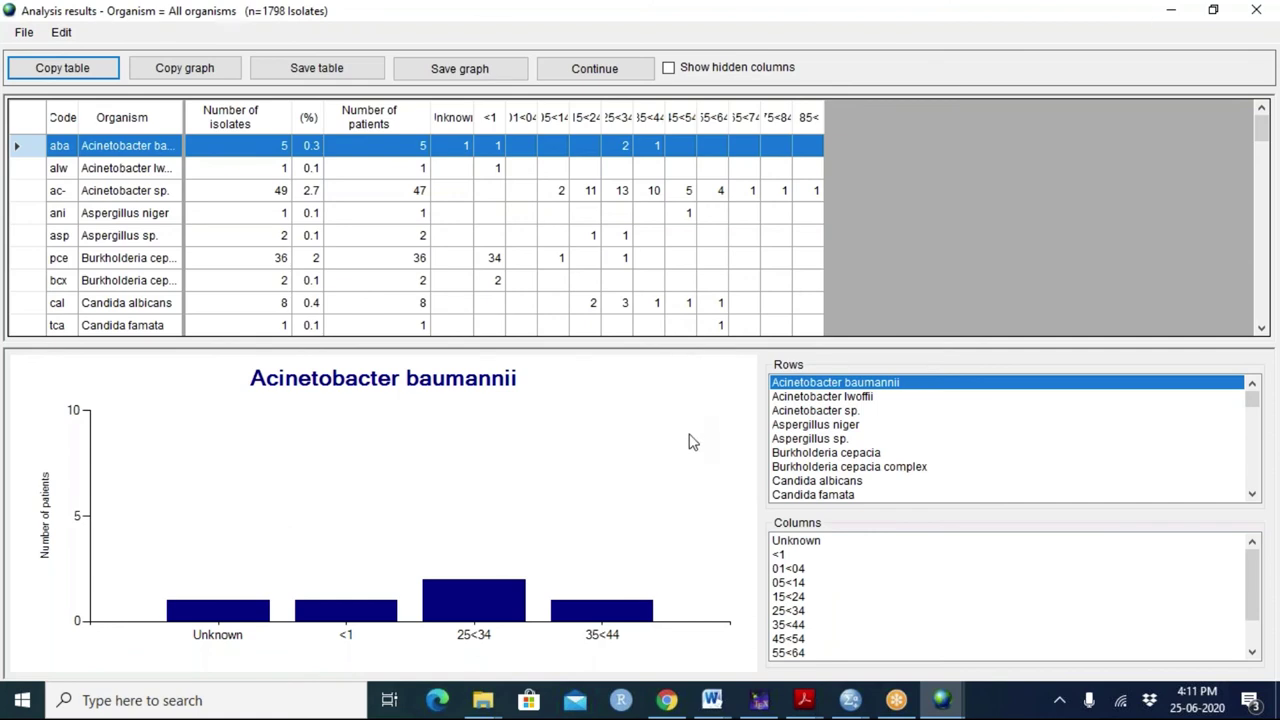
pyautogui.click(606, 80)
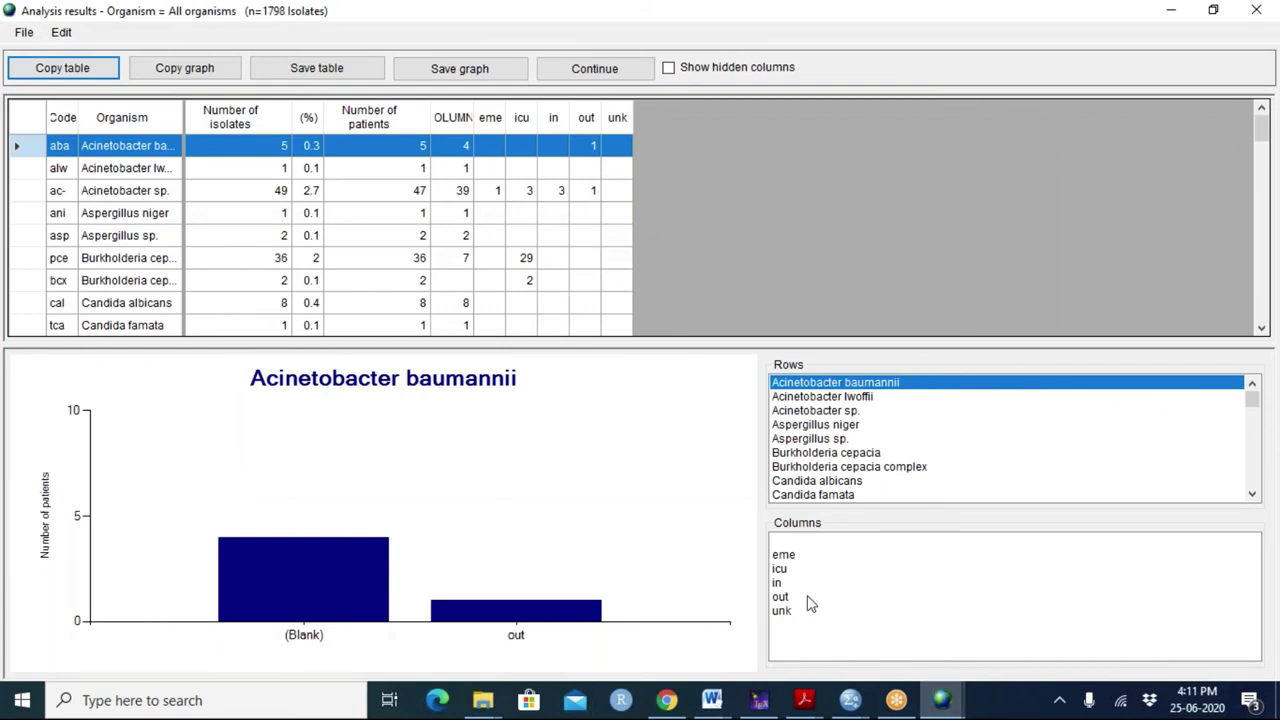
pyautogui.click(586, 68)
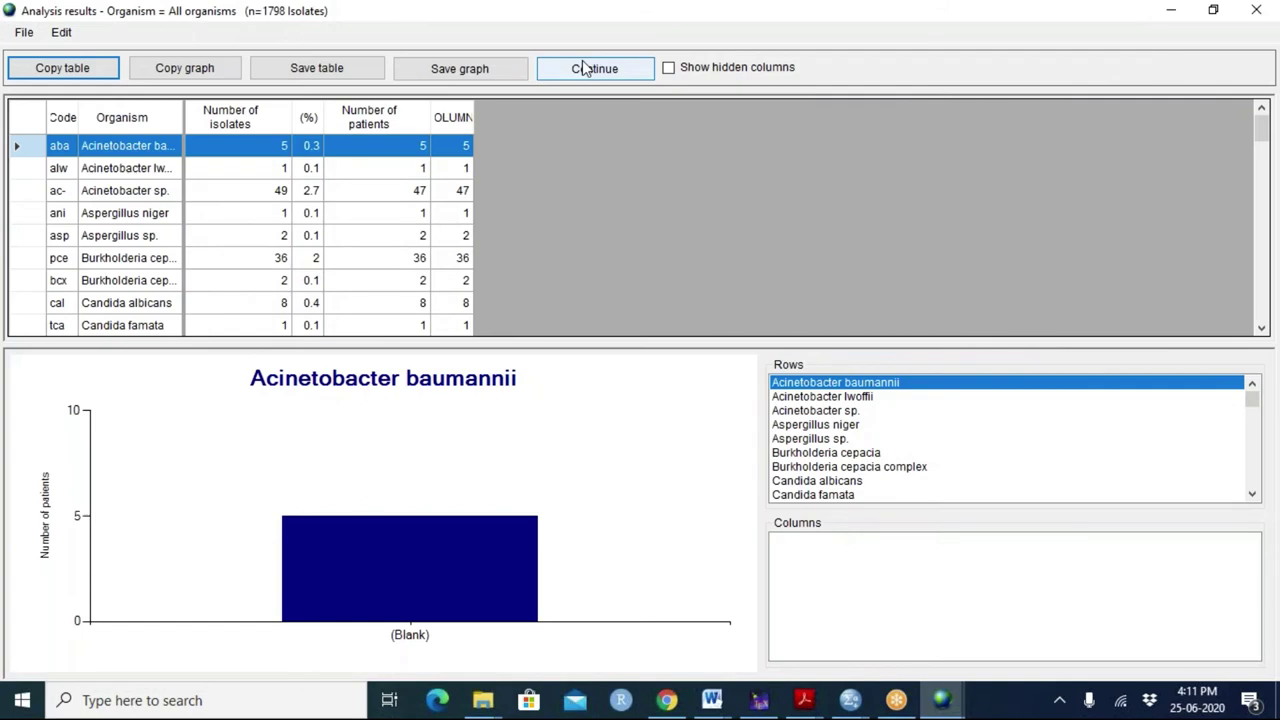
pyautogui.click(588, 66)
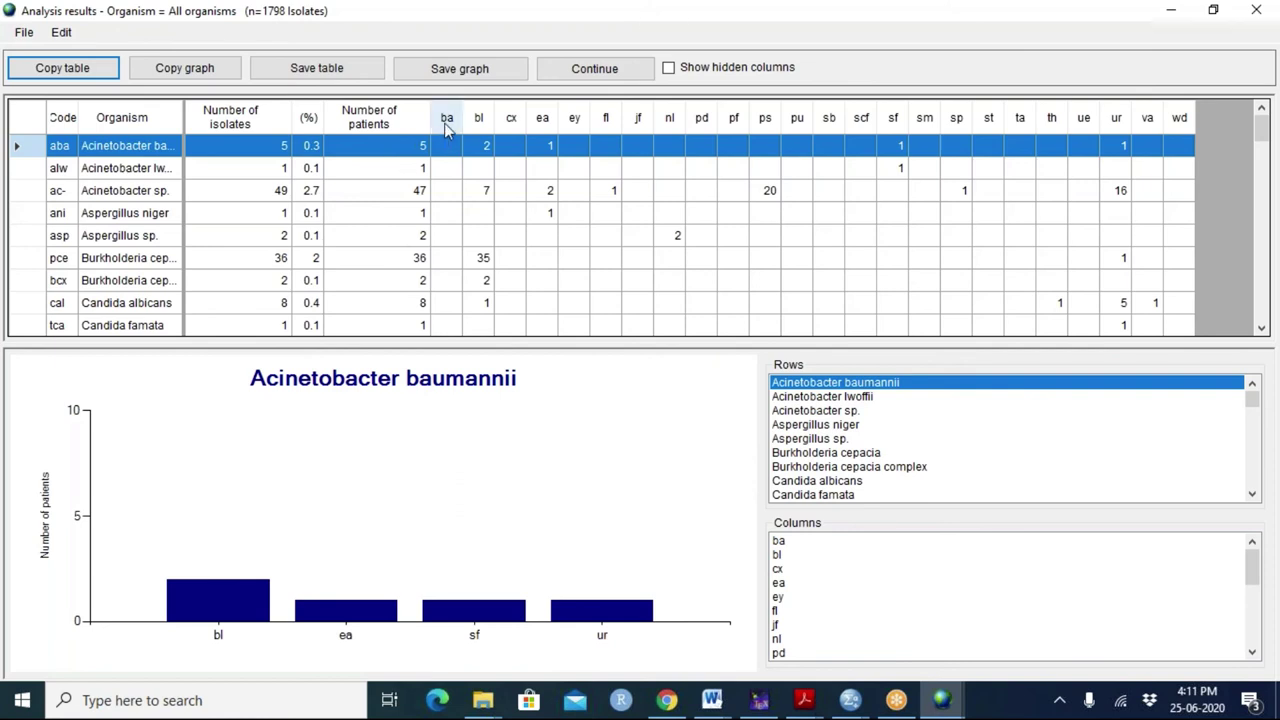
# Sort the organism by specimen type results in descending order, first by column bl and finally by column ur
pyautogui.click(477, 120)
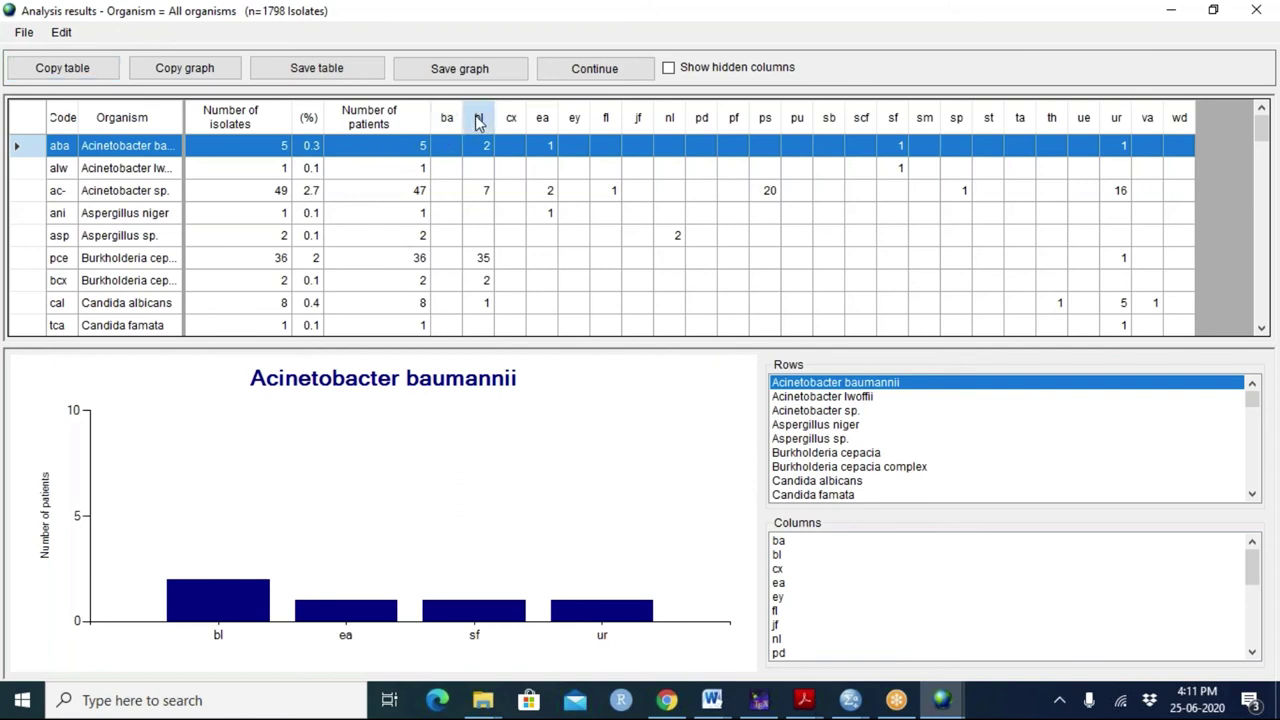
pyautogui.click(478, 120)
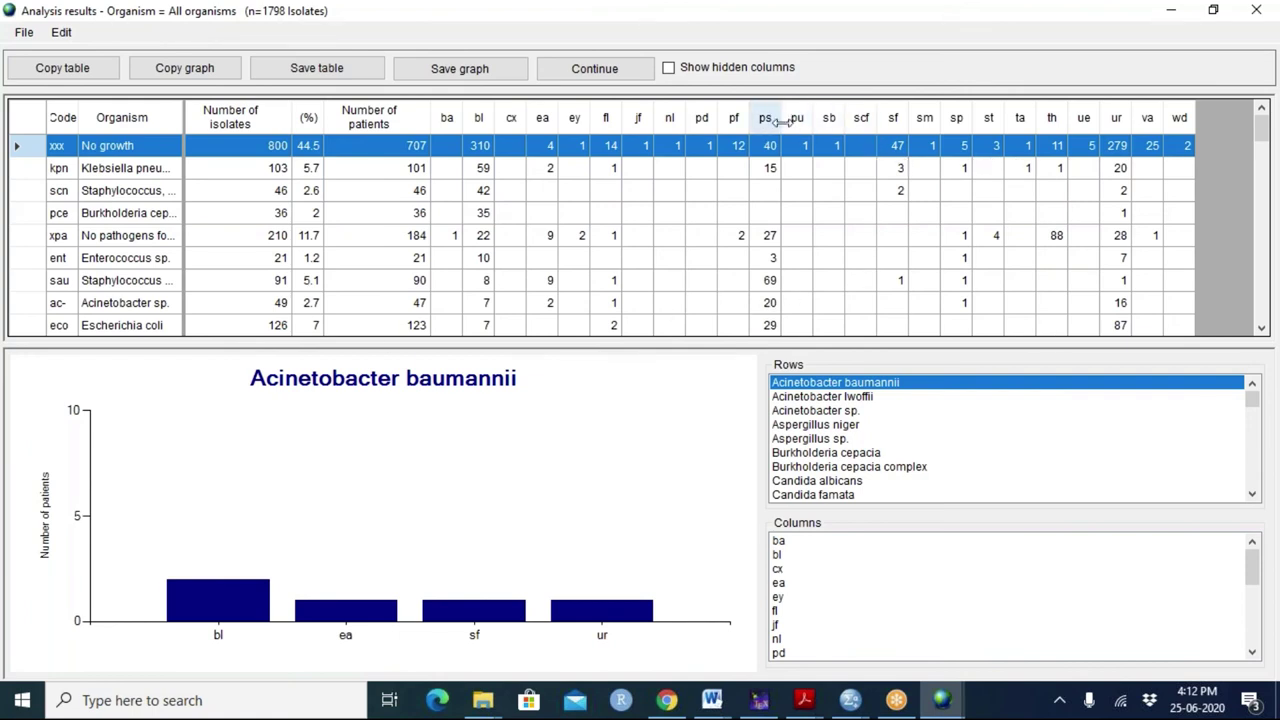
pyautogui.click(1116, 118)
pyautogui.click(1116, 118)
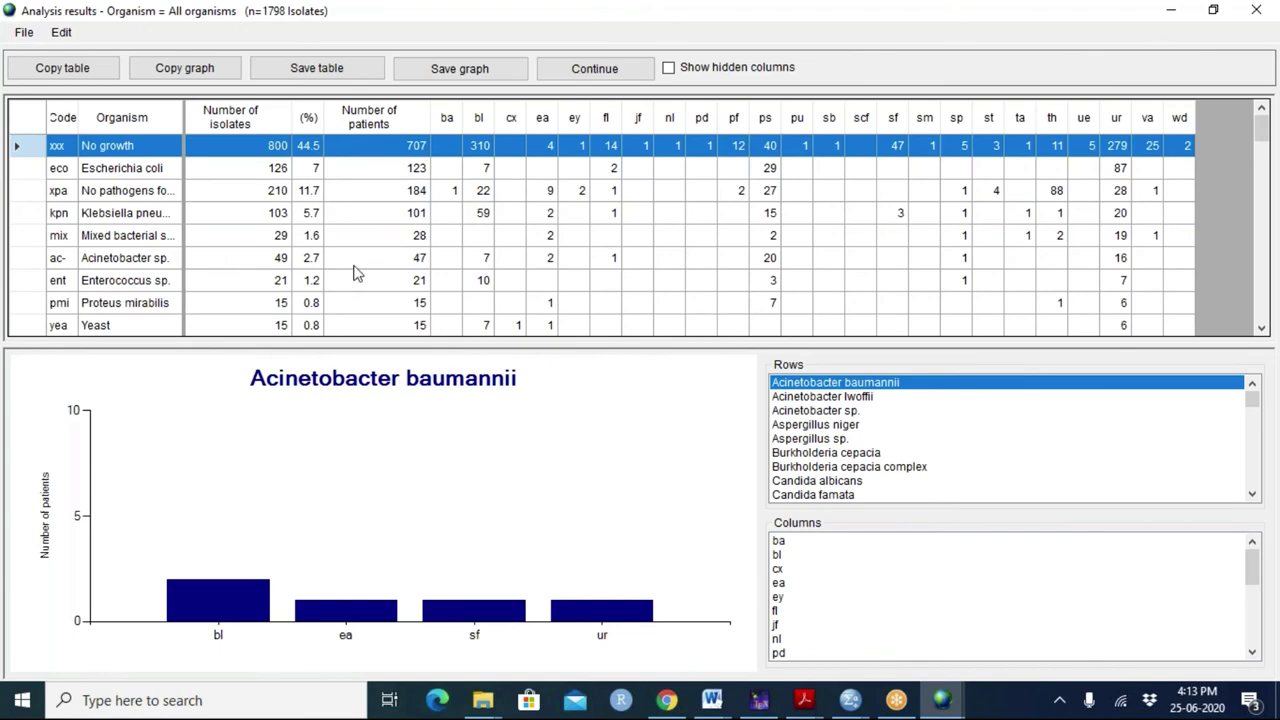
# Advance to the Staphylococcus aureus ss. aureus antibiotic results, graph the number tested and select the Tobramycin row
pyautogui.click(575, 70)
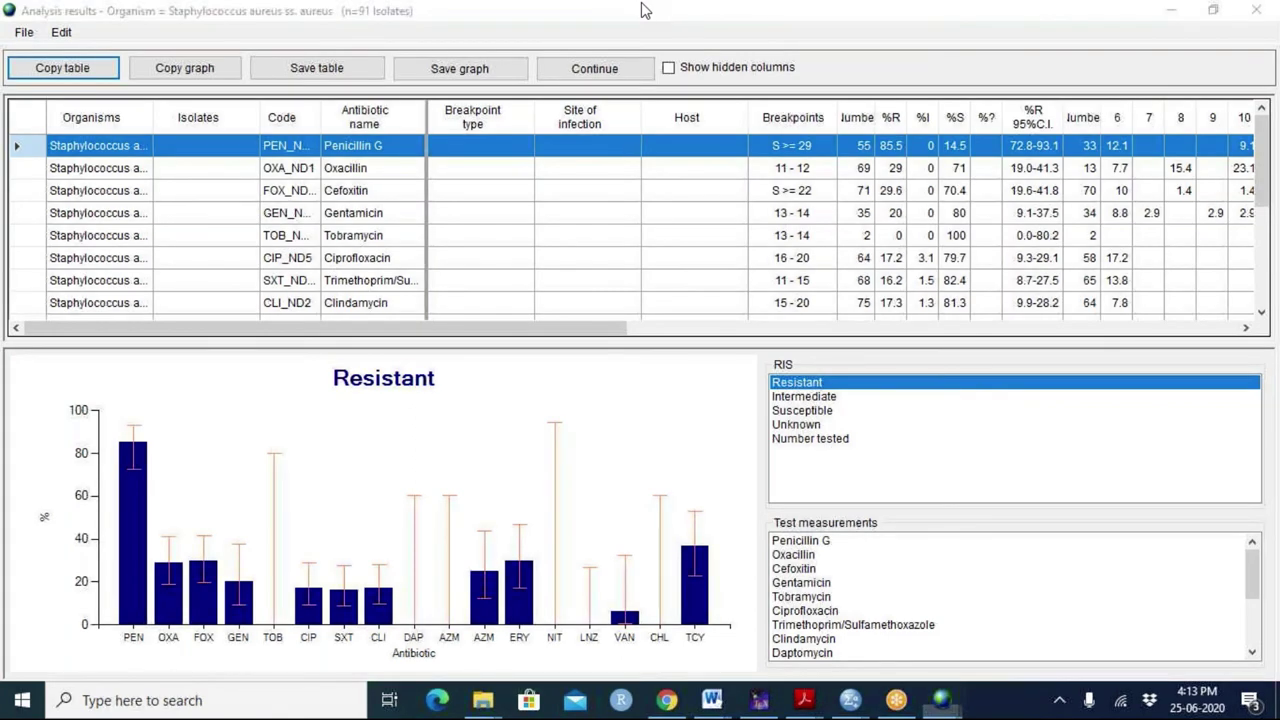
pyautogui.click(797, 440)
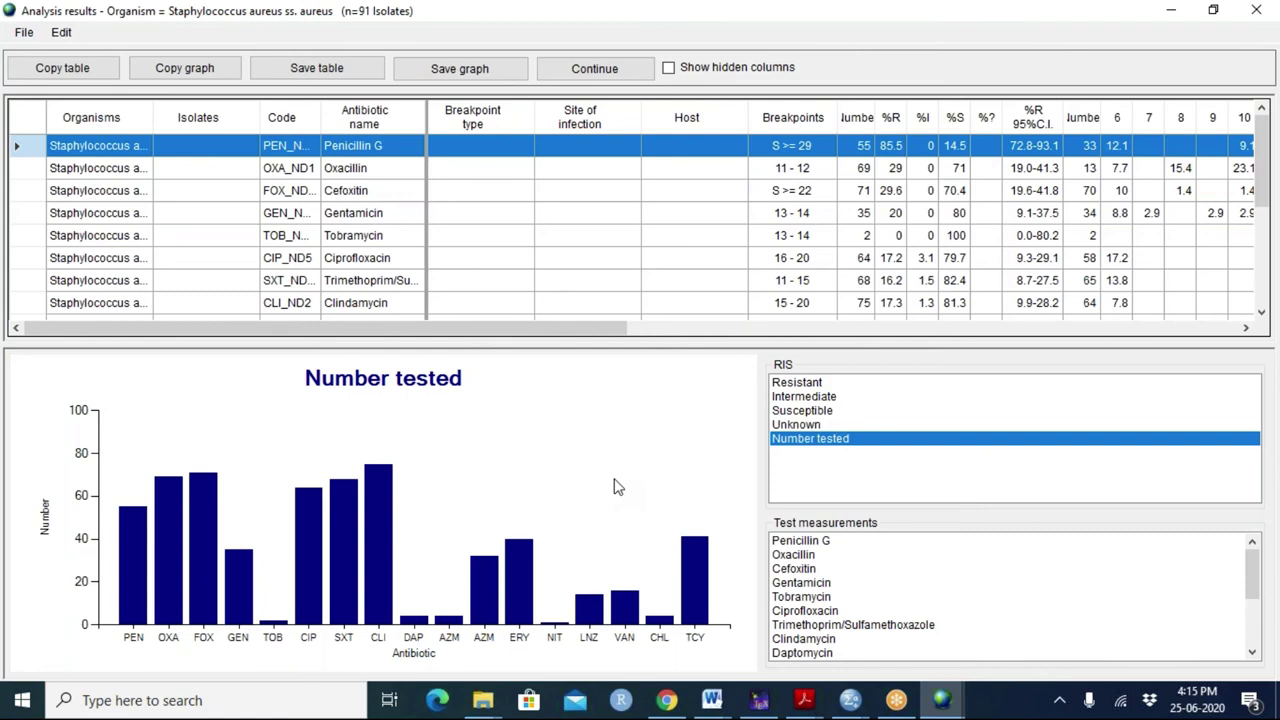
pyautogui.click(356, 238)
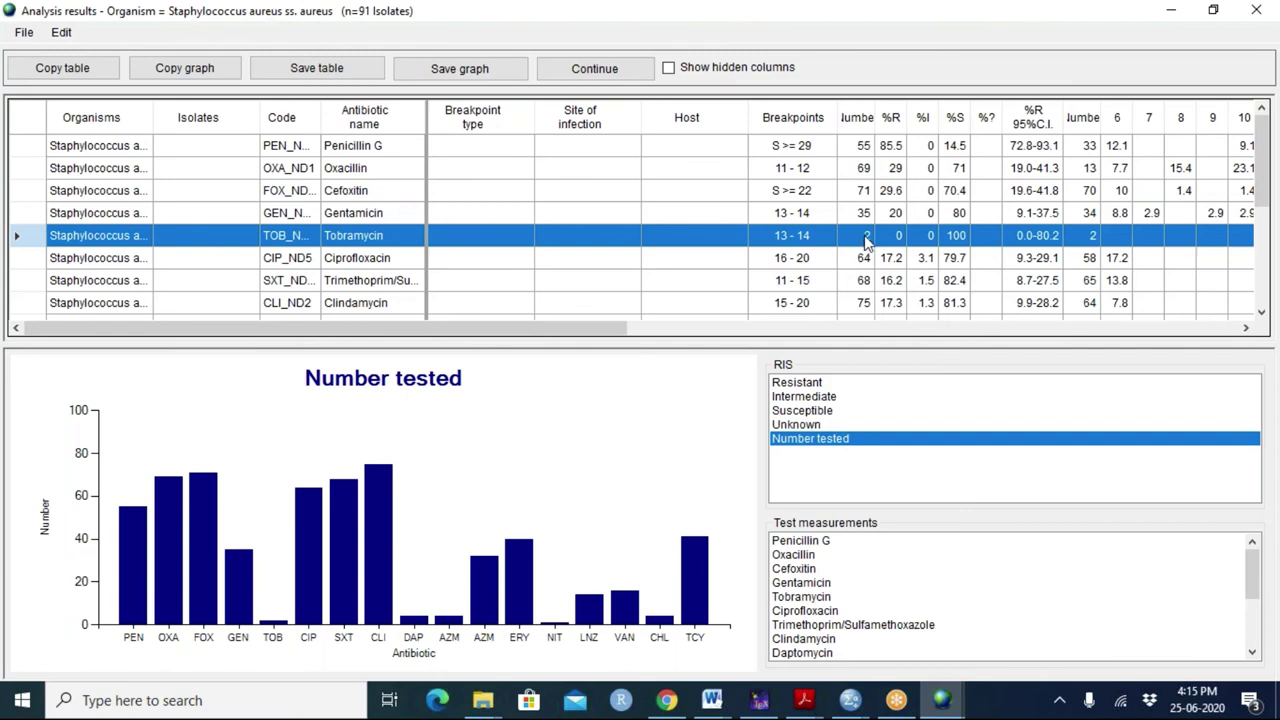
# Widen the Number column, sort the antibiotic table by it in descending order and select the Daptomycin row
pyautogui.doubleClick(875, 108)
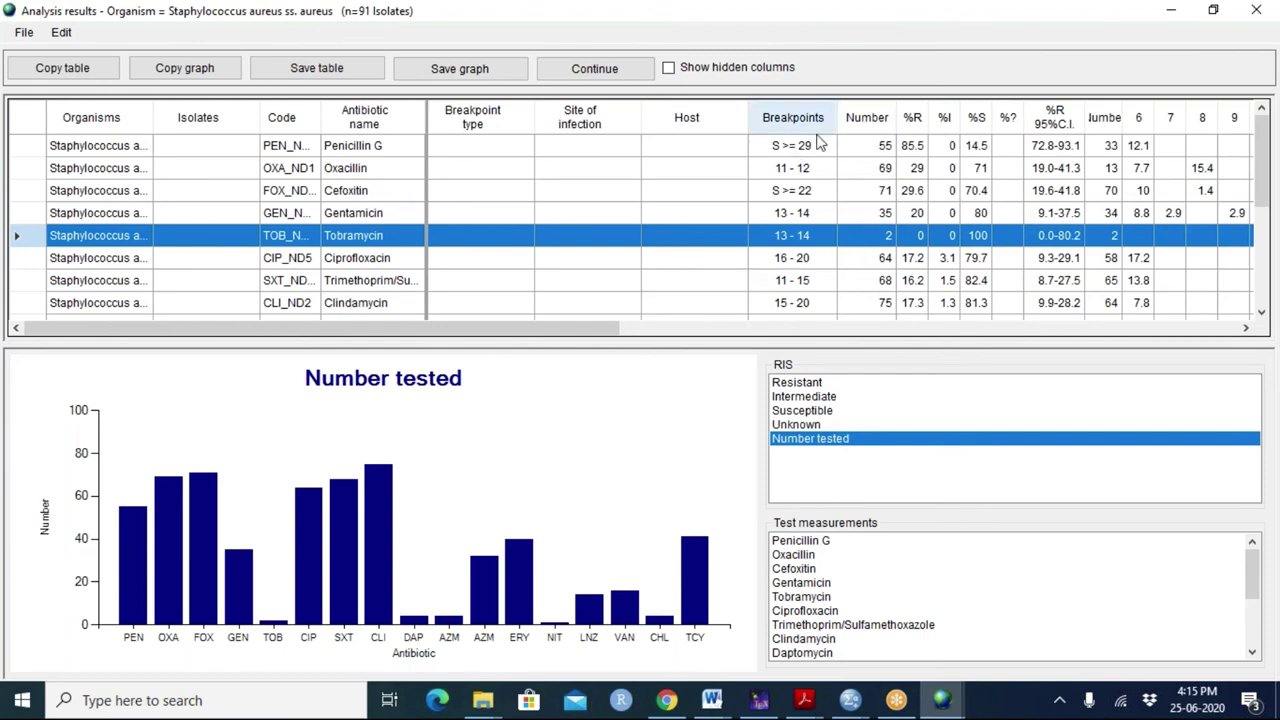
pyautogui.click(855, 125)
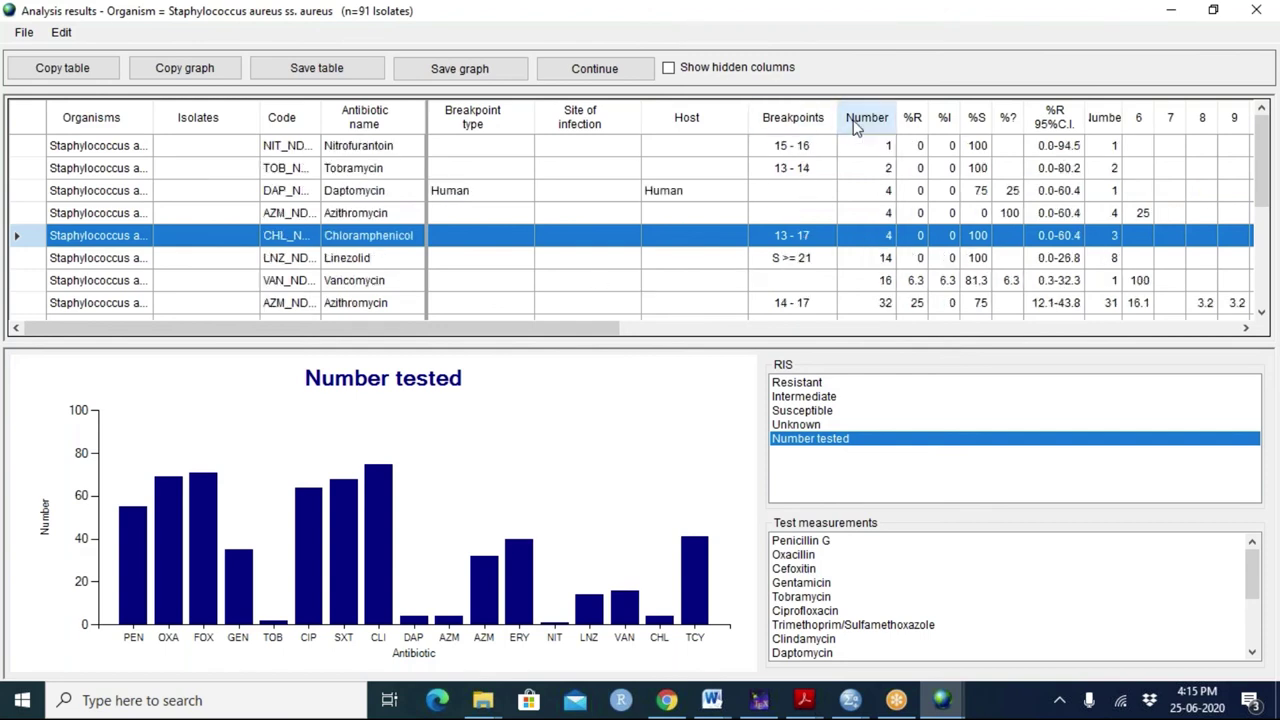
pyautogui.click(856, 125)
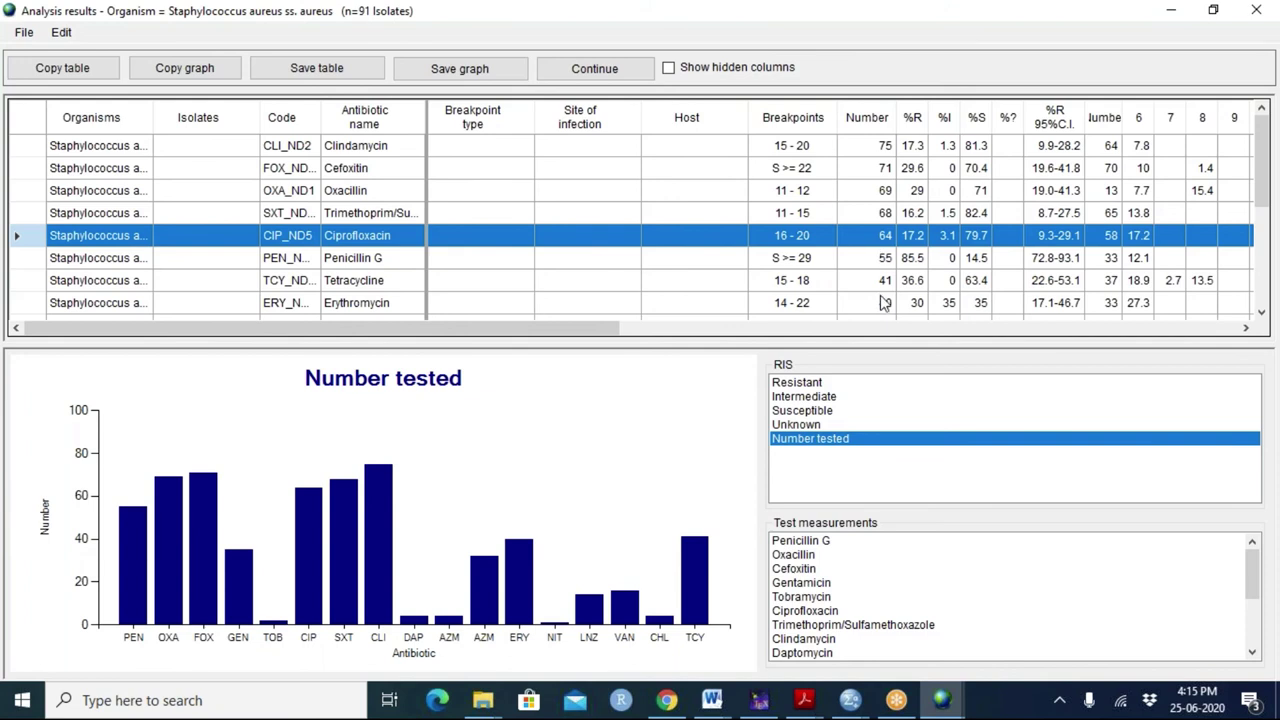
pyautogui.click(1262, 276)
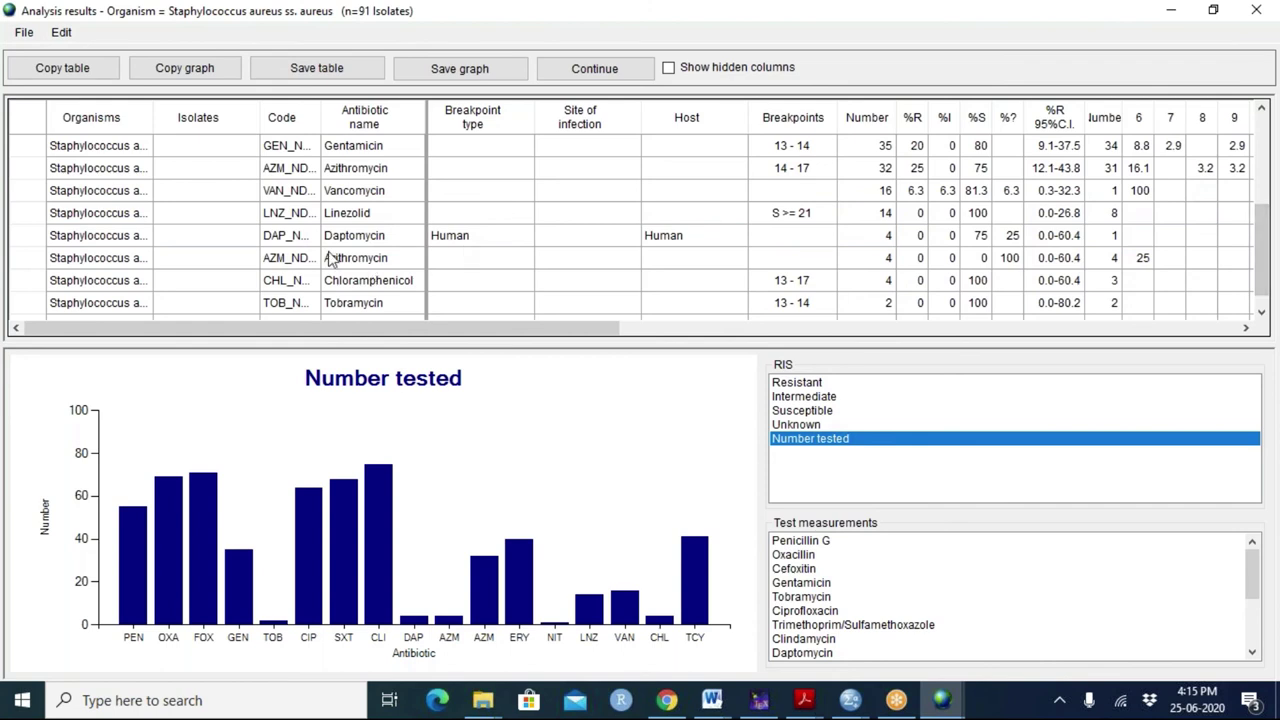
pyautogui.click(330, 244)
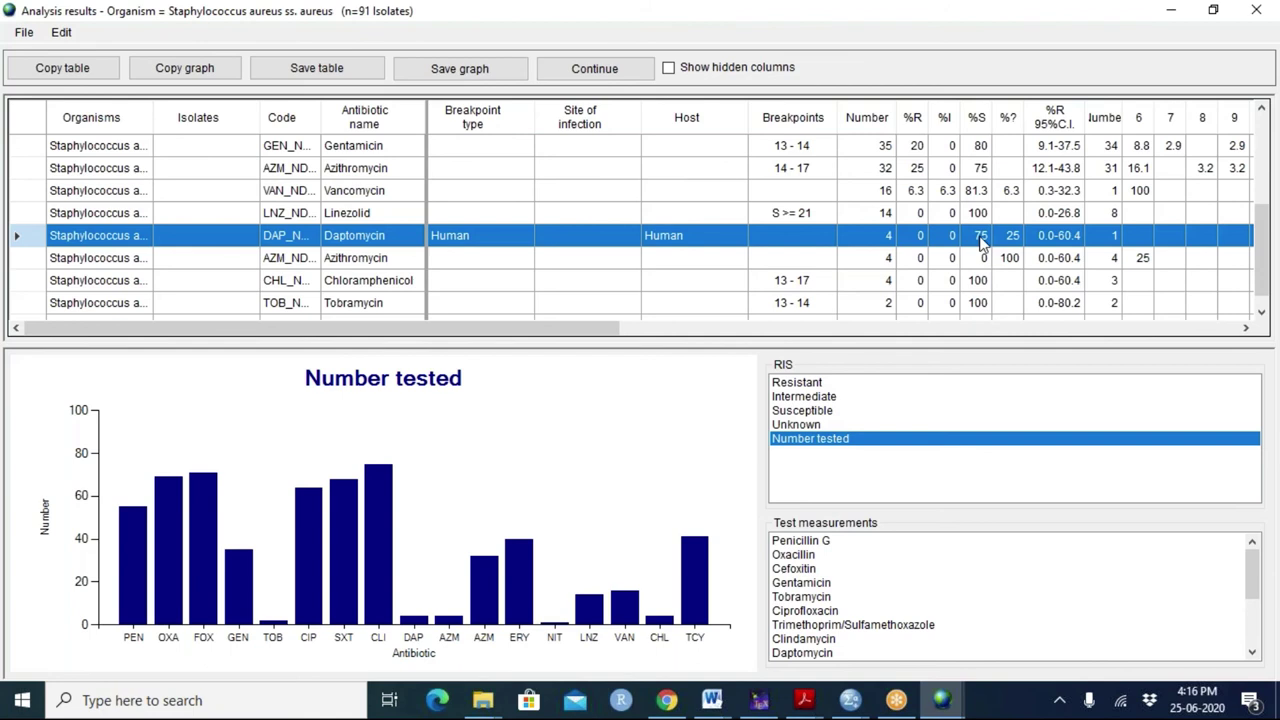
# Advance to the Escherichia coli antibiotic results and graph the number tested, Ampicillin and finally Piperacillin/Tazobactam
pyautogui.click(595, 69)
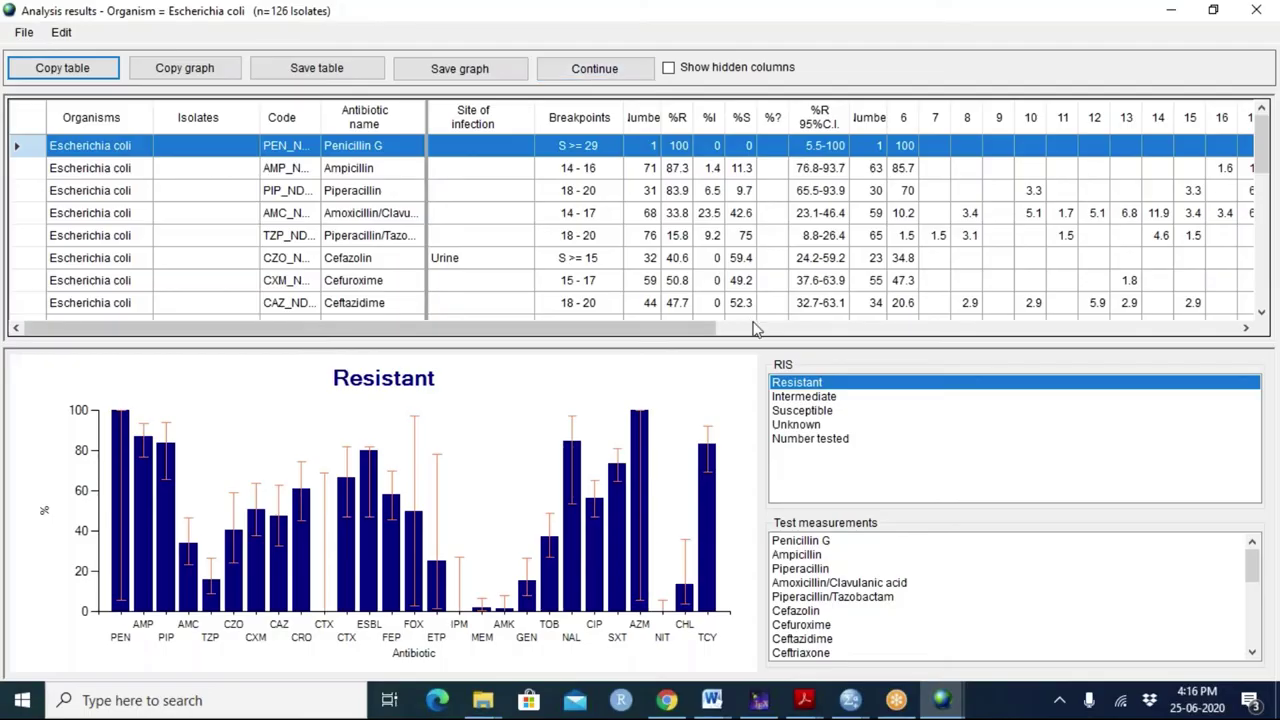
pyautogui.click(792, 441)
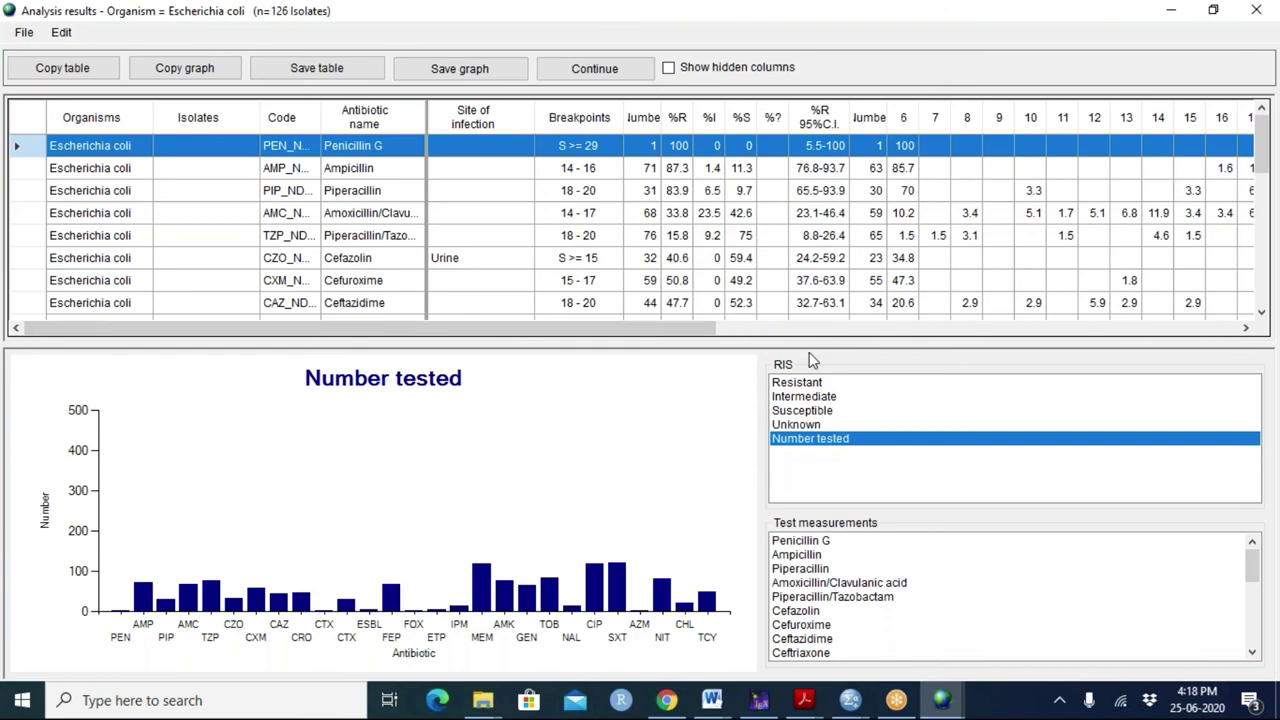
pyautogui.click(1059, 700)
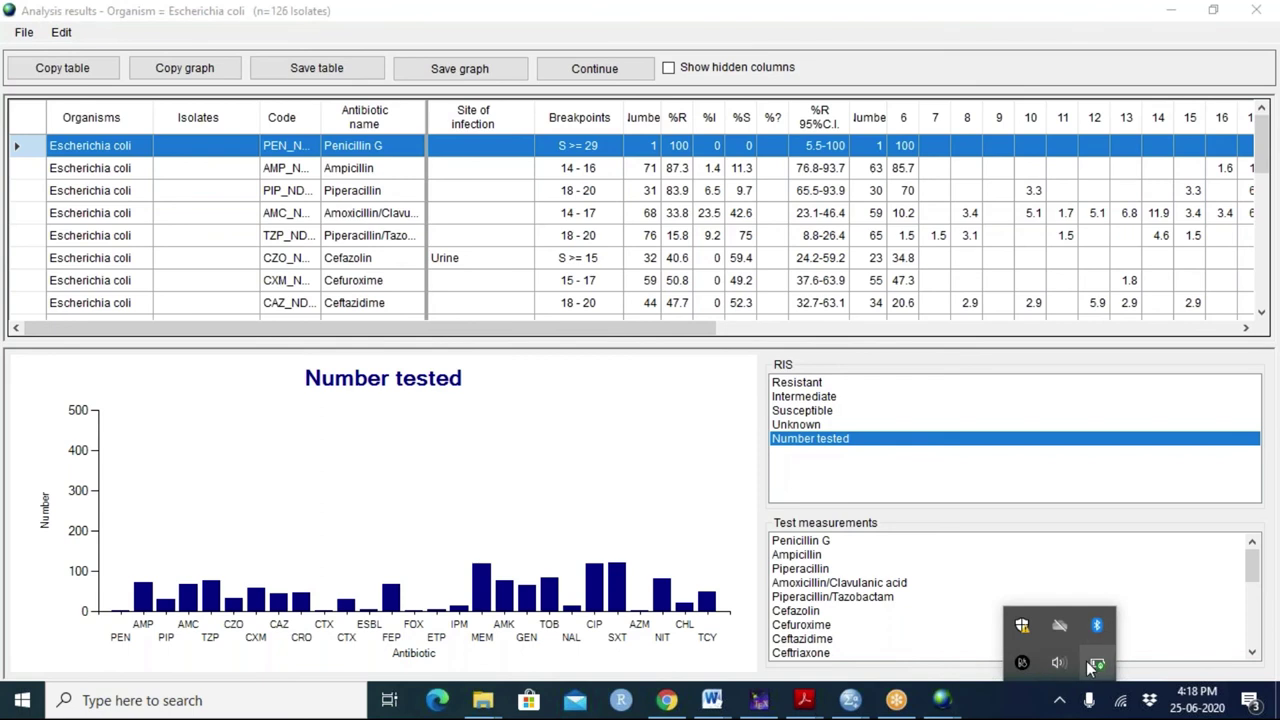
pyautogui.moveTo(1097, 666)
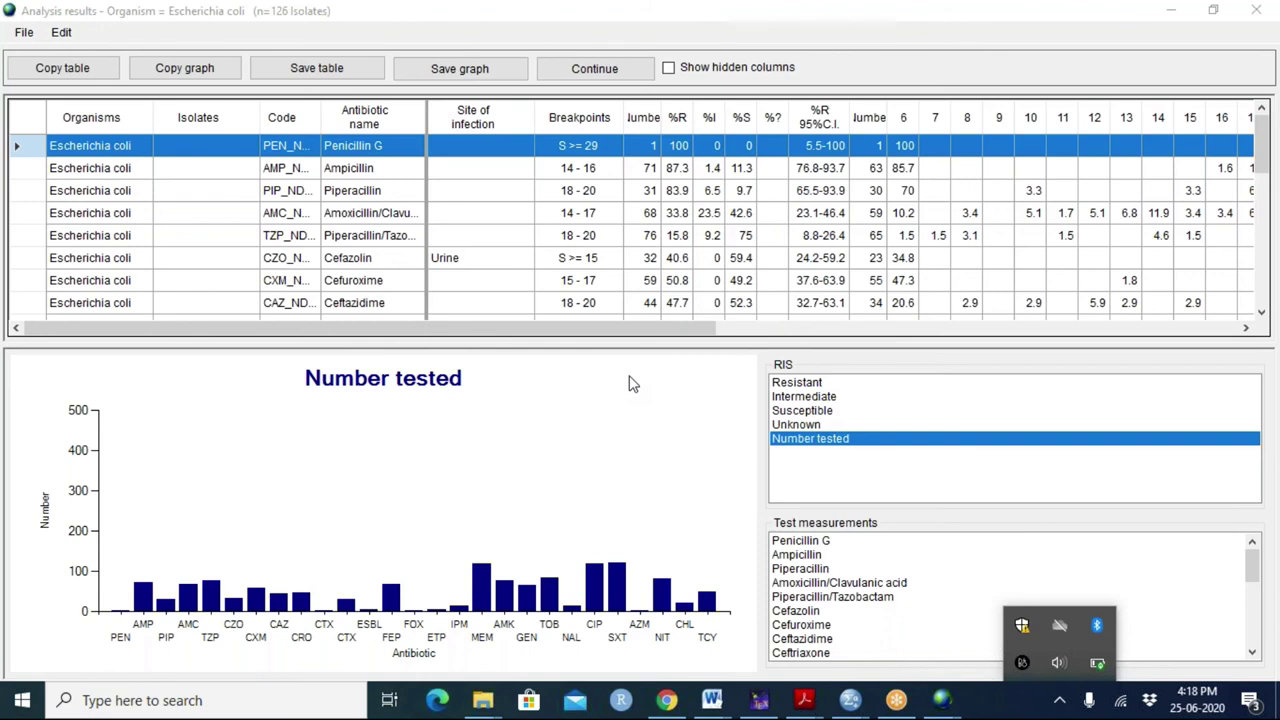
pyautogui.click(785, 556)
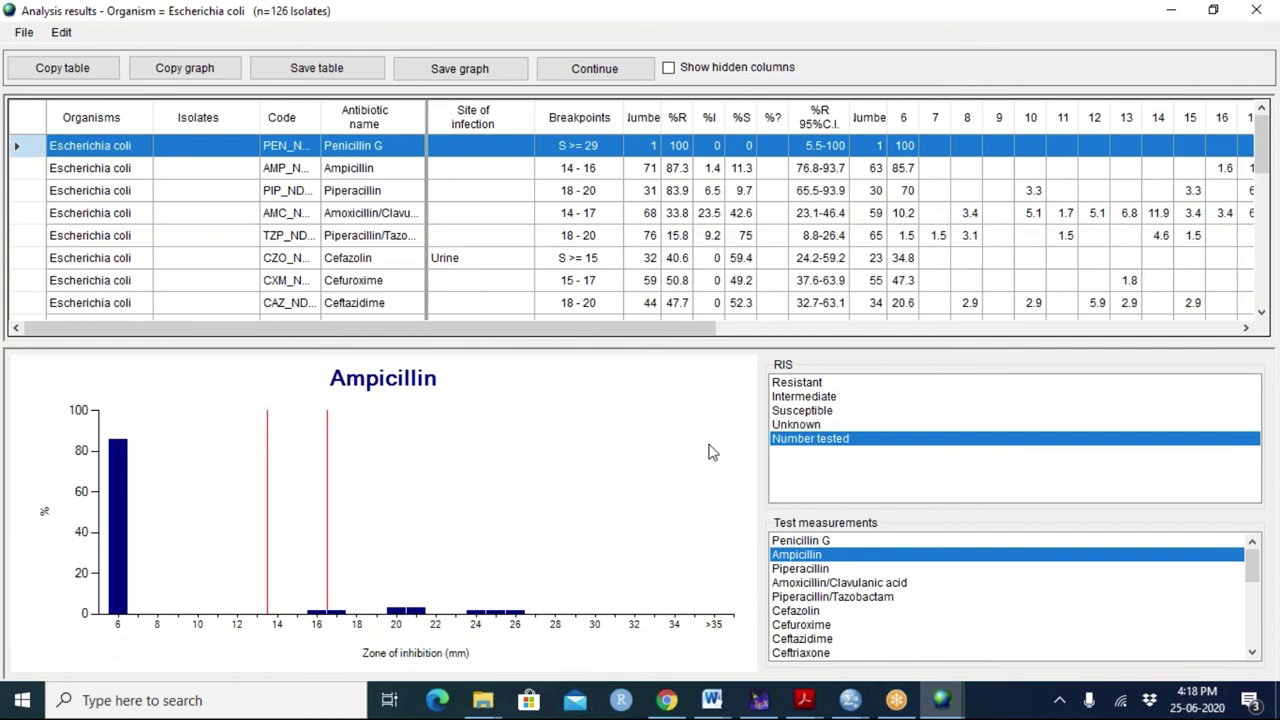
pyautogui.click(826, 600)
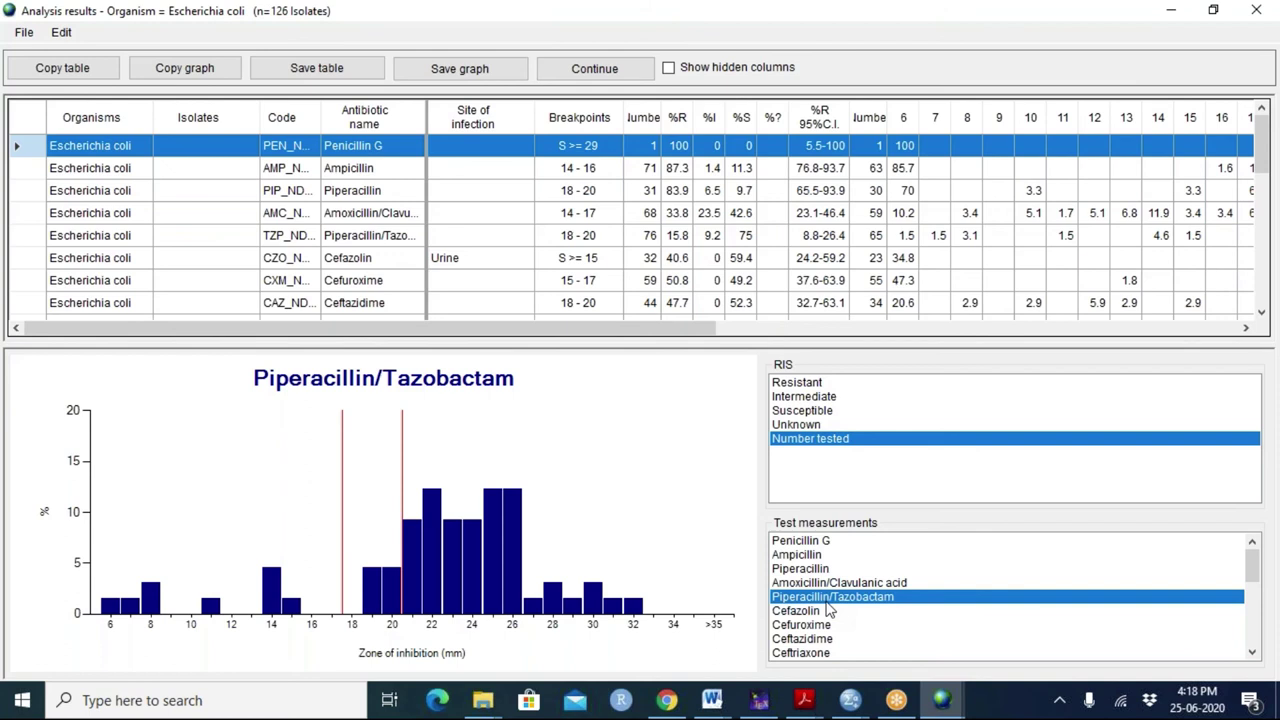
# Advance past the gram-positive percent-susceptible results to those for the gram-negative organisms
pyautogui.click(617, 74)
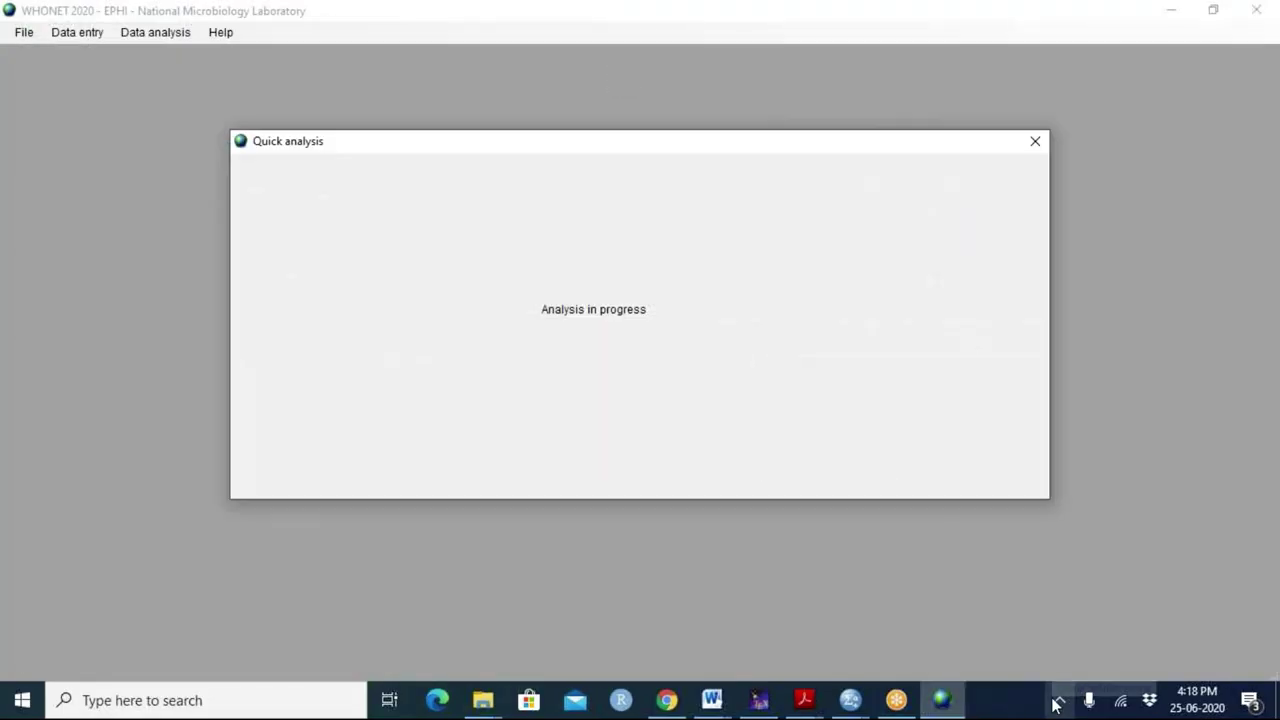
pyautogui.click(1058, 700)
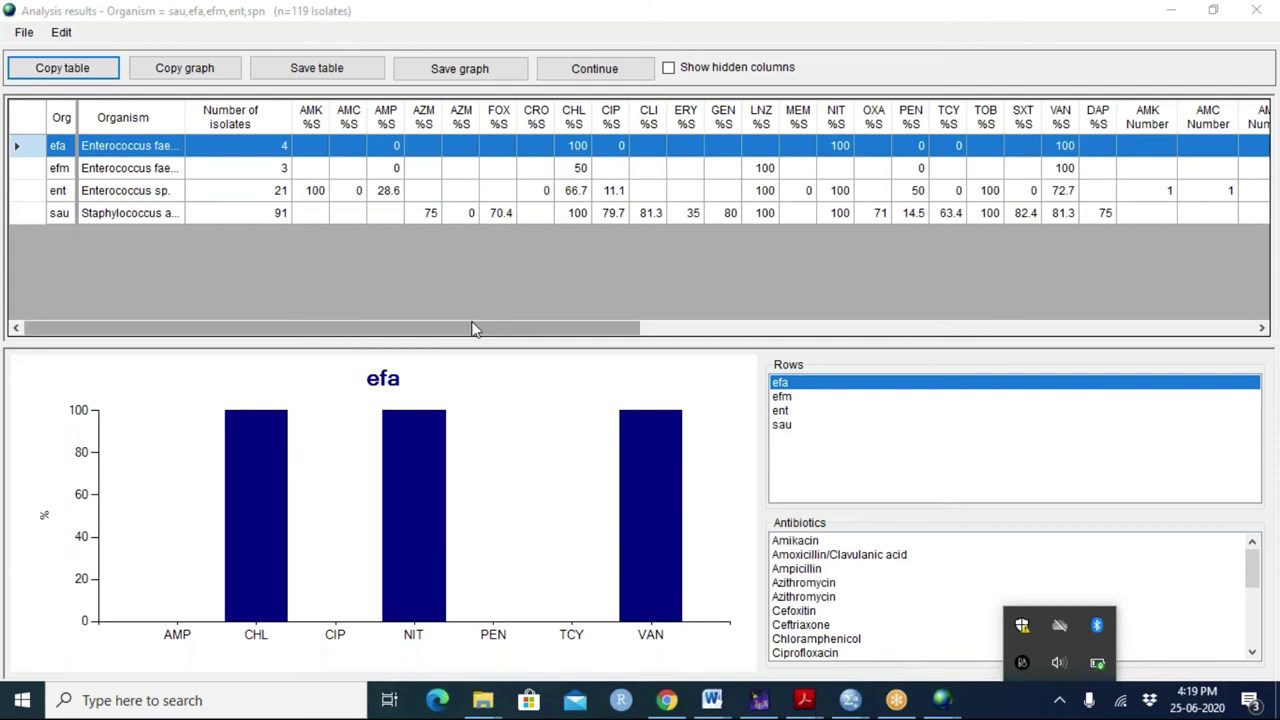
pyautogui.click(608, 70)
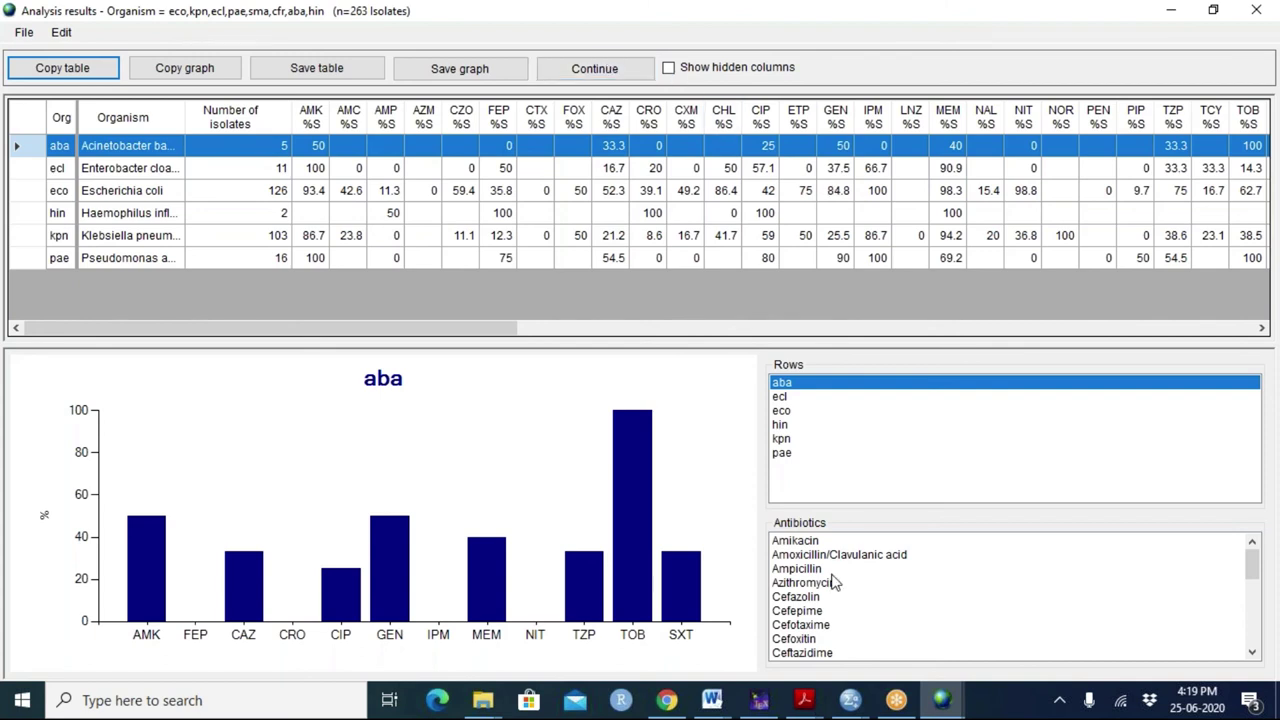
# View the antibiotic susceptibility graphs of organisms eco, kpn and aba
pyautogui.click(780, 411)
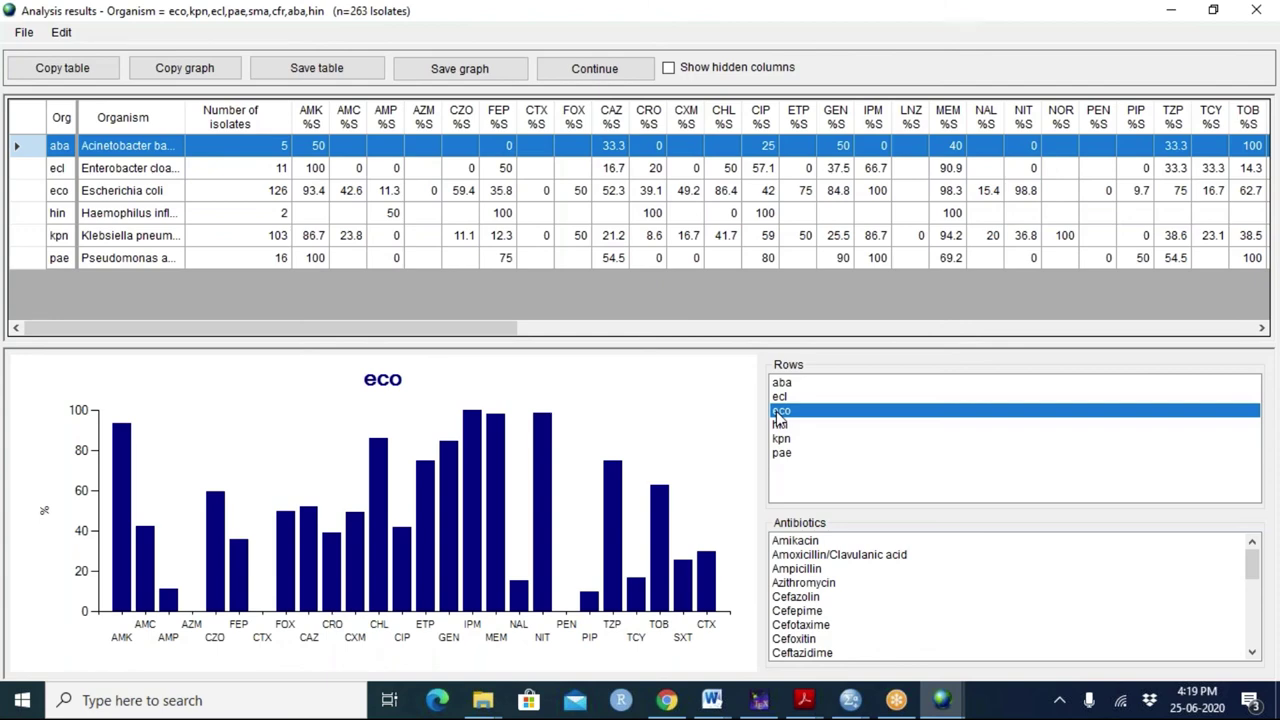
pyautogui.click(780, 440)
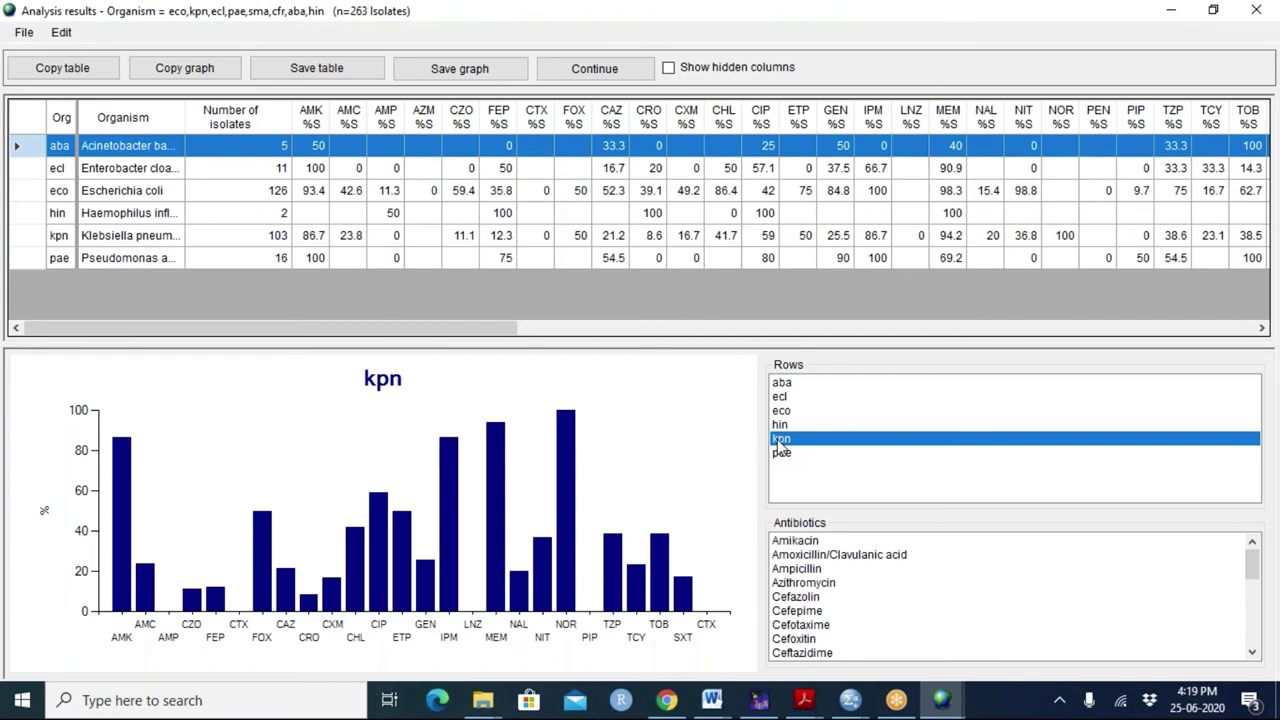
pyautogui.click(783, 385)
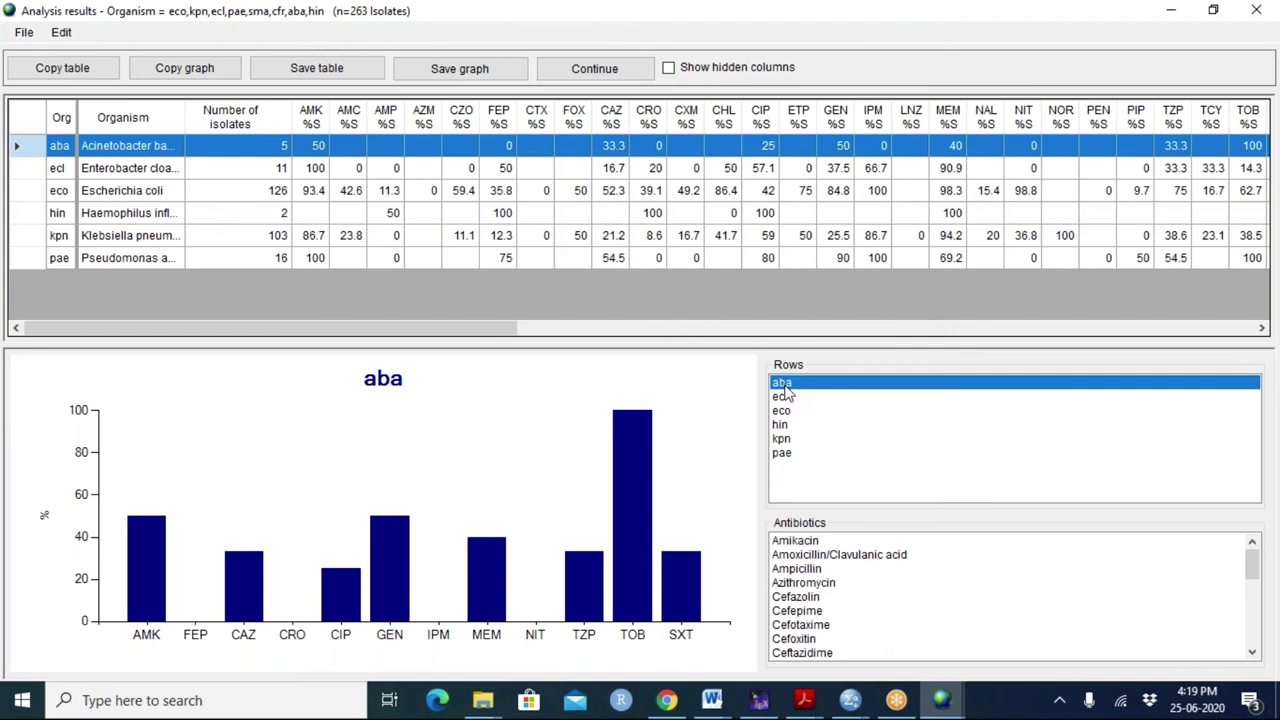
# View the susceptibility graphs by organism for Ampicillin and Piperacillin/Tazobactam, and return to the Ampicillin graph
pyautogui.click(797, 572)
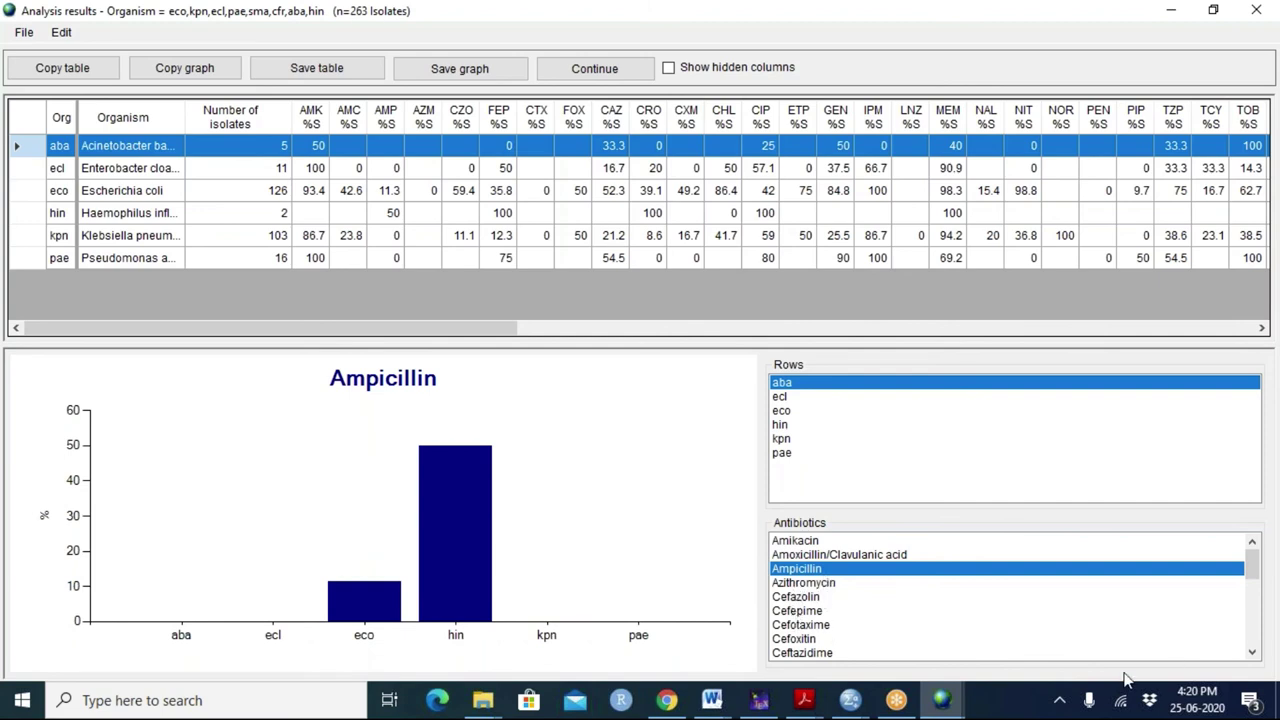
pyautogui.press('p')
pyautogui.press('p')
pyautogui.press('p')
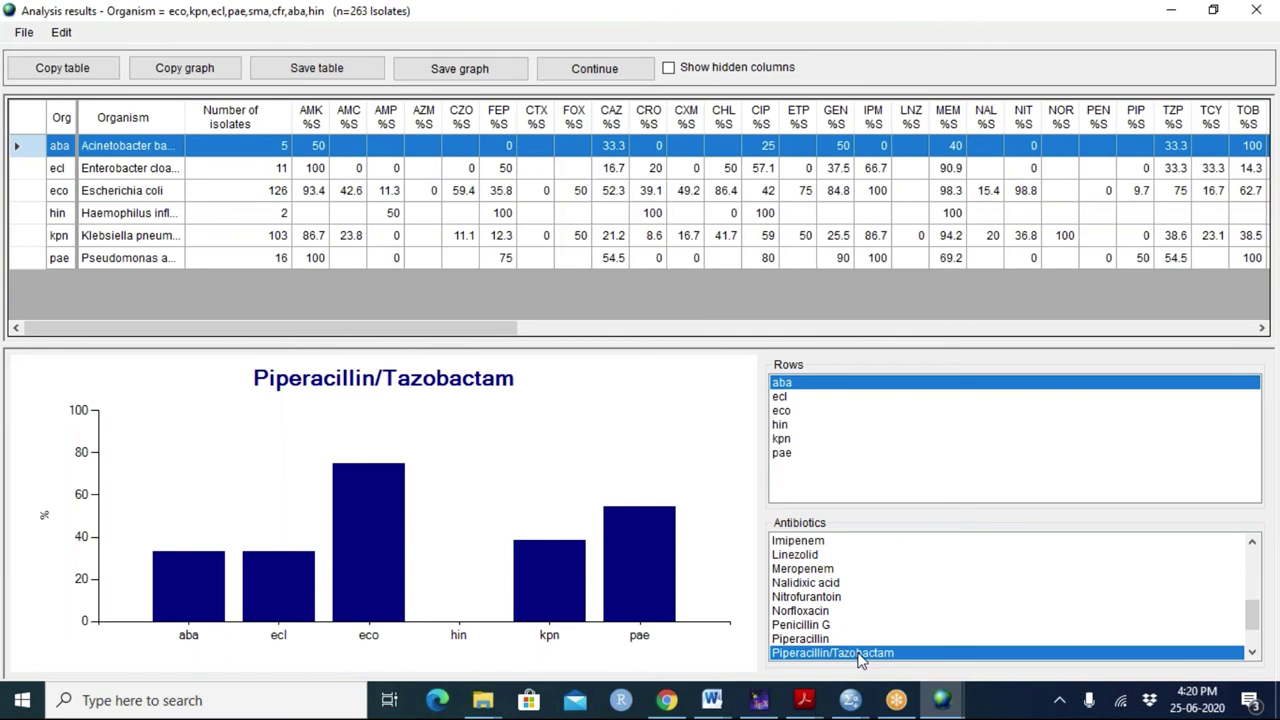
pyautogui.press('Home')
pyautogui.press('Down')
pyautogui.press('Down')
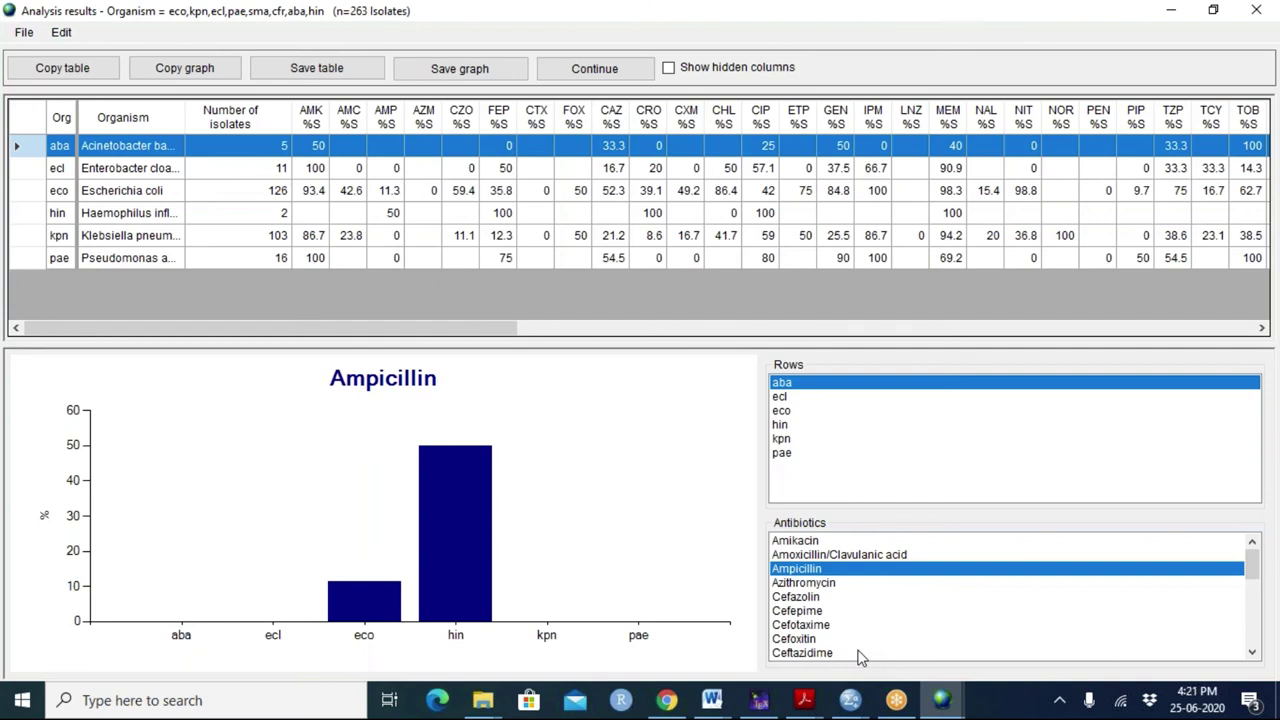
# Continue past the final results table to finish the report and return to the Quick analysis report selection
pyautogui.click(1061, 703)
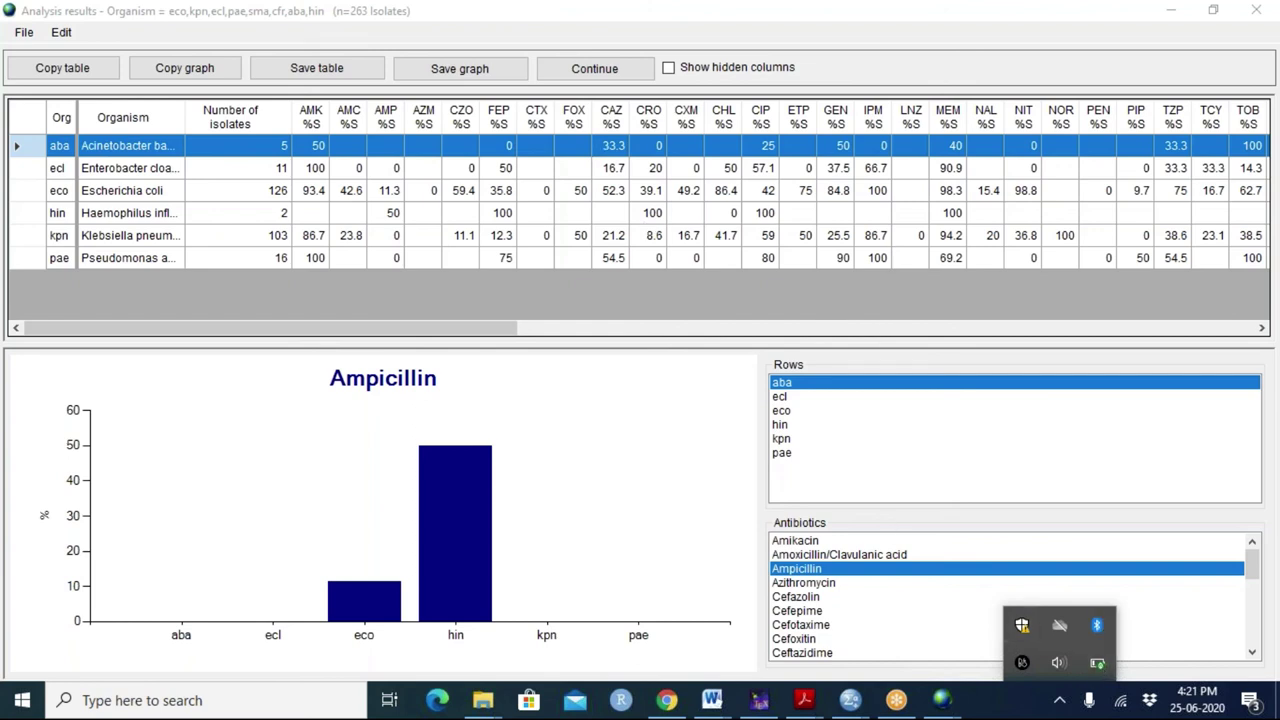
pyautogui.click(577, 80)
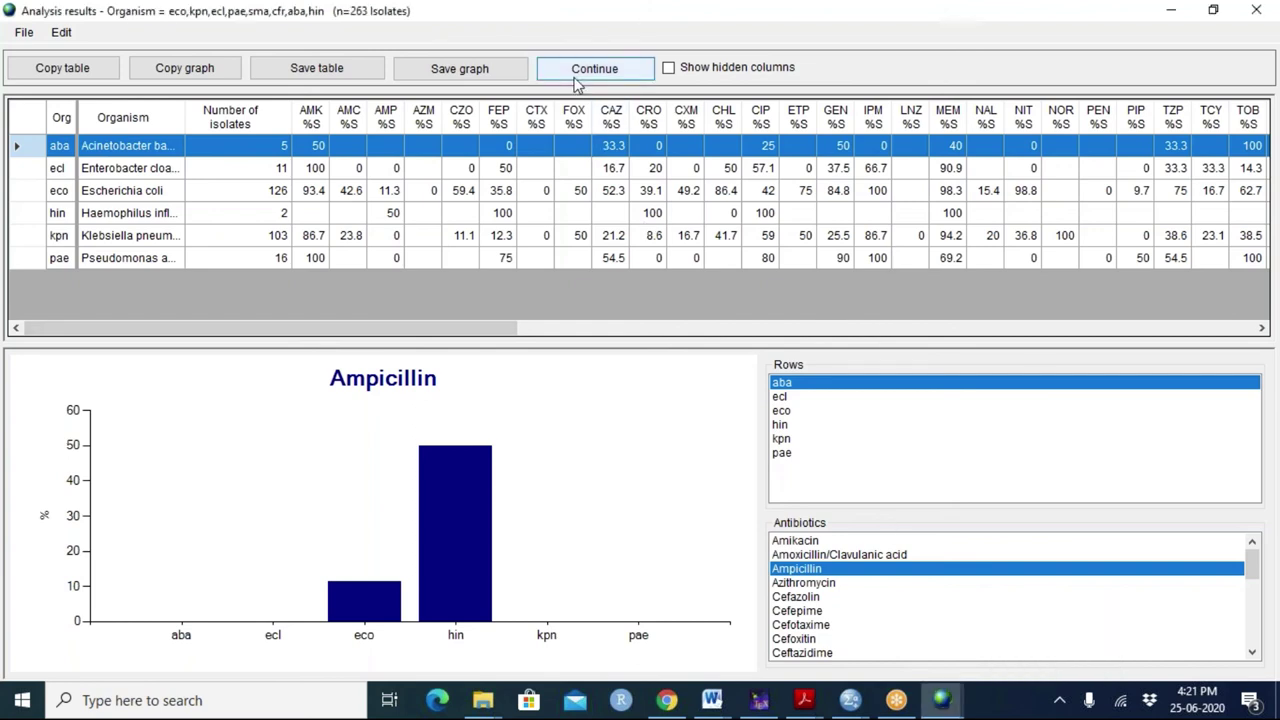
pyautogui.click(594, 70)
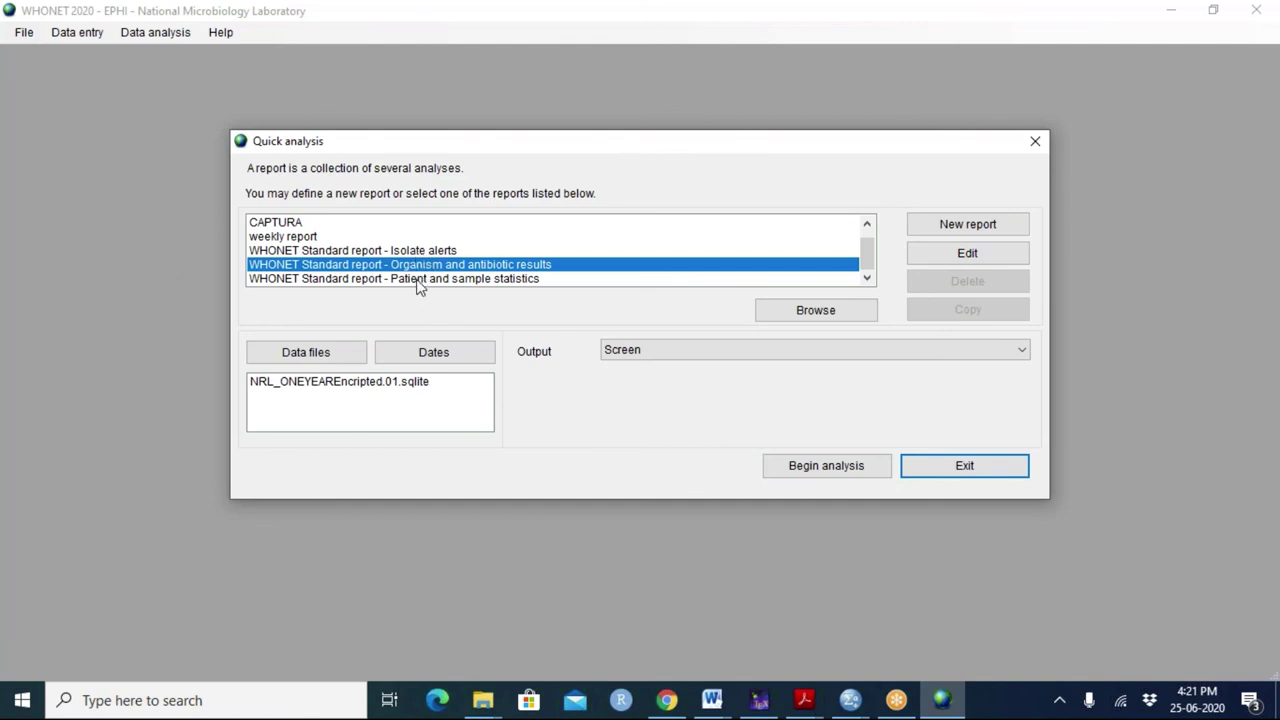
# Open the "WHONET Standard report - Isolate alerts" report for editing to show its macros
pyautogui.click(368, 251)
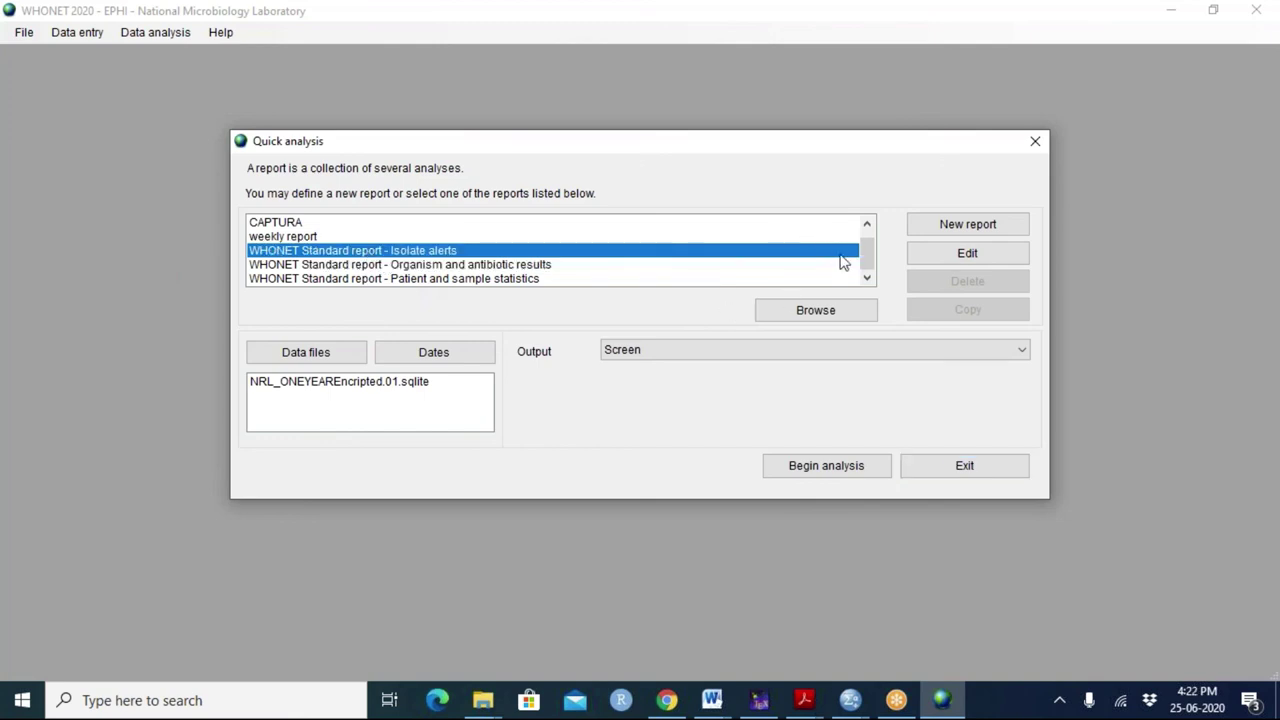
pyautogui.click(945, 257)
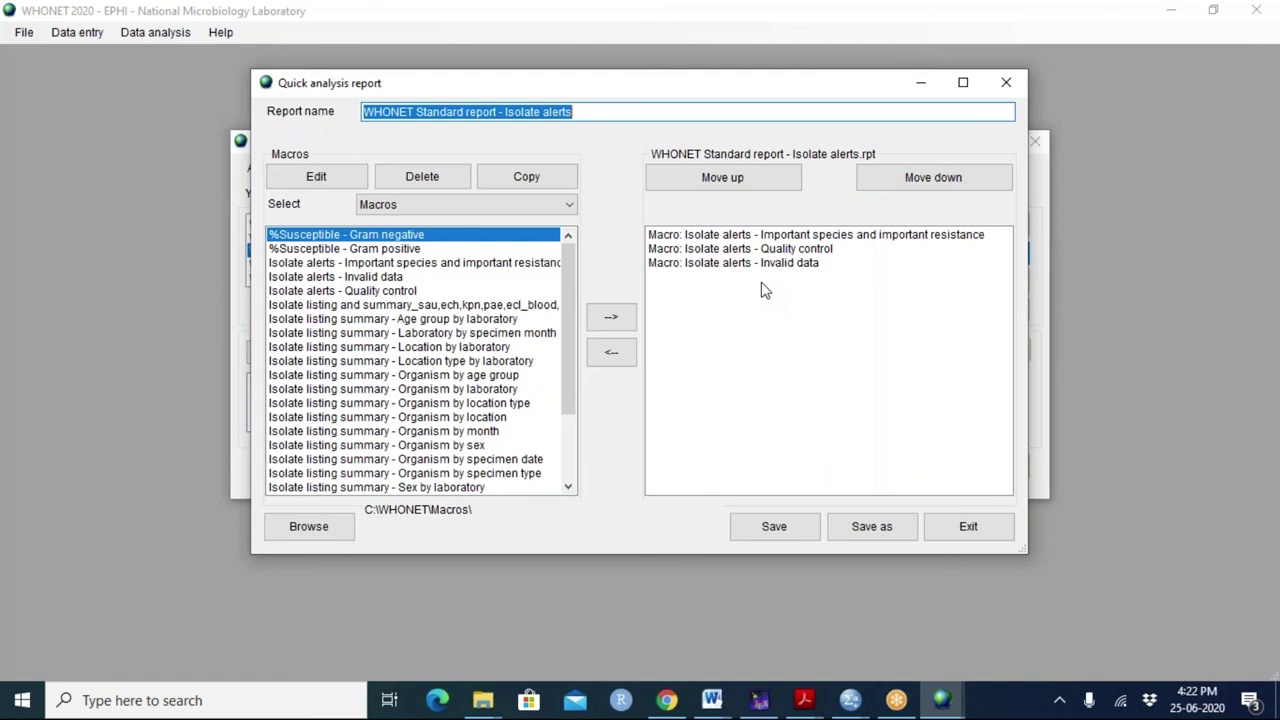
# Exit the report definition, run the "WHONET Standard report - Isolate alerts" analysis, and bring up the alert columns of its isolate listing
pyautogui.click(974, 528)
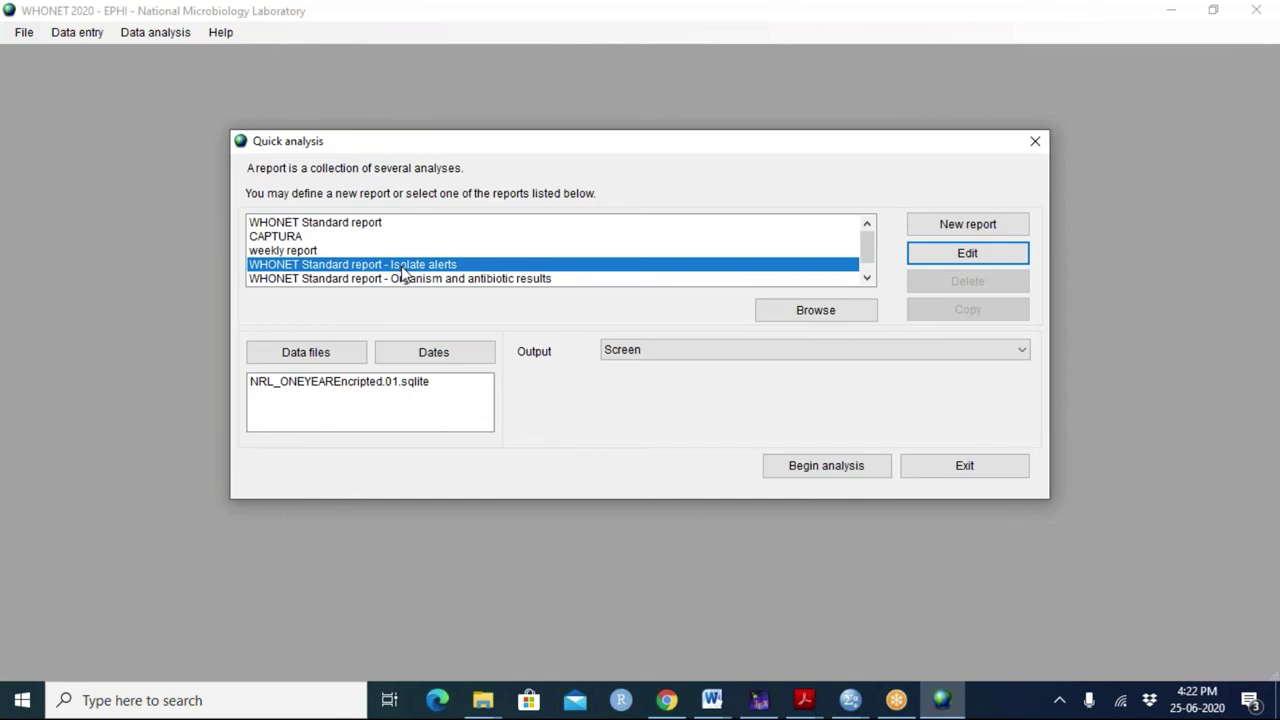
pyautogui.click(793, 470)
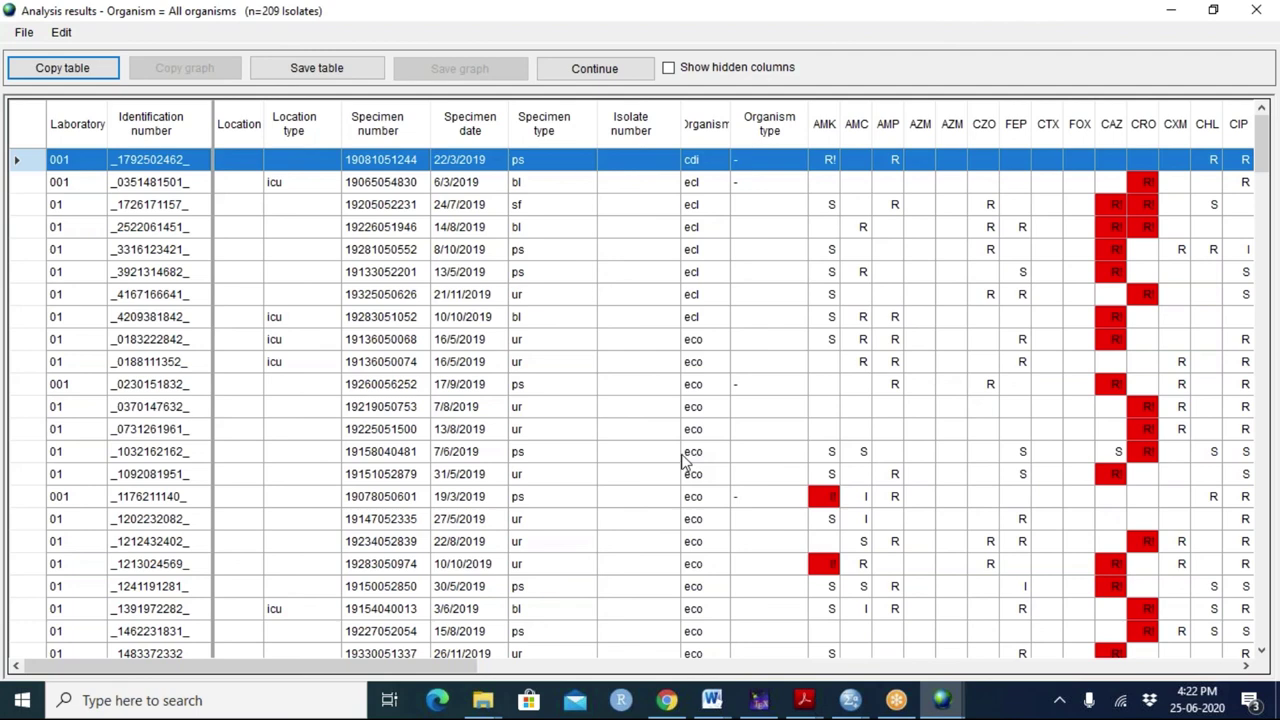
pyautogui.click(460, 660)
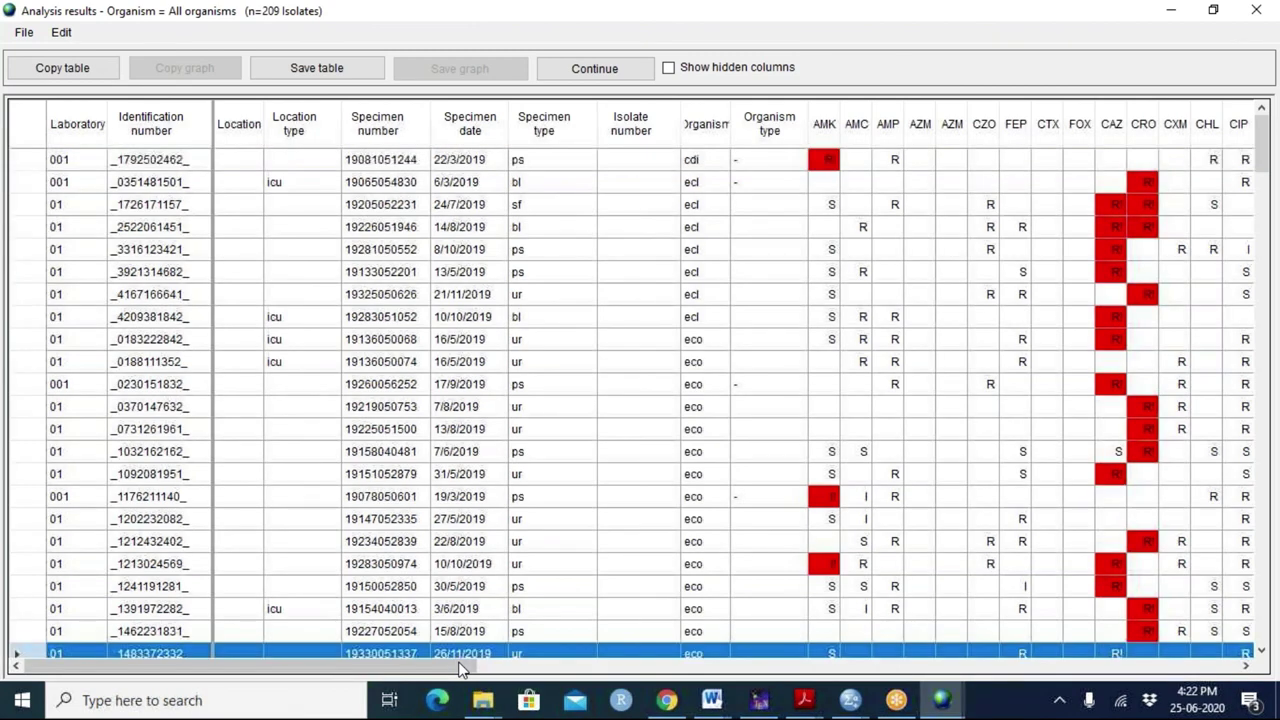
pyautogui.moveTo(460, 668); pyautogui.dragTo(956, 668)
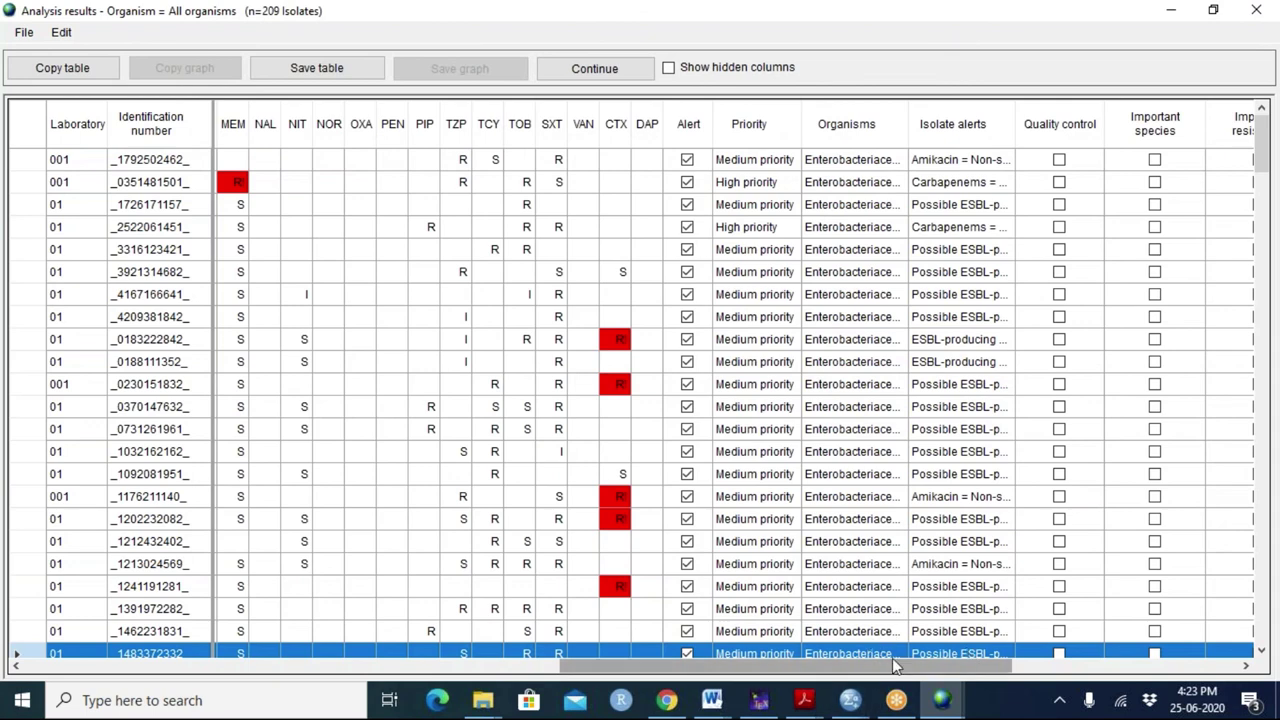
pyautogui.moveTo(893, 660); pyautogui.dragTo(1088, 712)
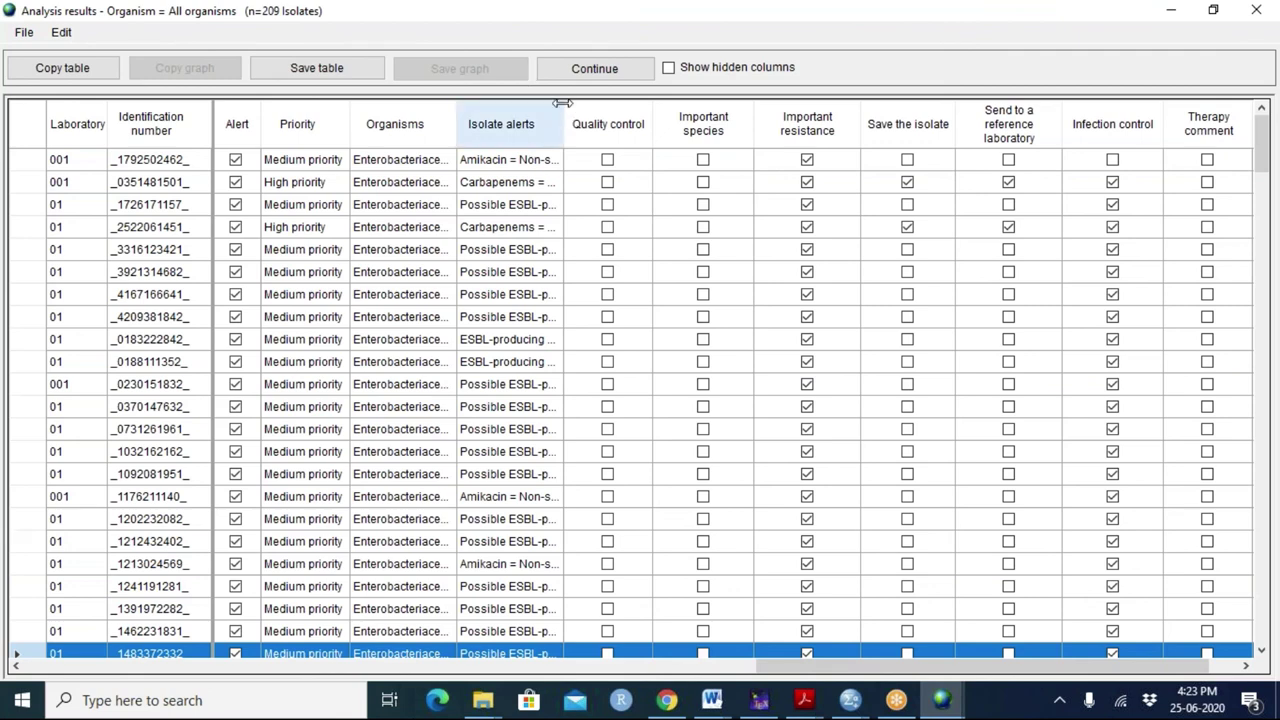
# Widen the Isolate alerts, Organisms and Priority columns of the listing to fit their full text
pyautogui.moveTo(652, 106)
pyautogui.mouseDown()
pyautogui.moveTo(600, 106)
pyautogui.moveTo(660, 107)
pyautogui.mouseUp()
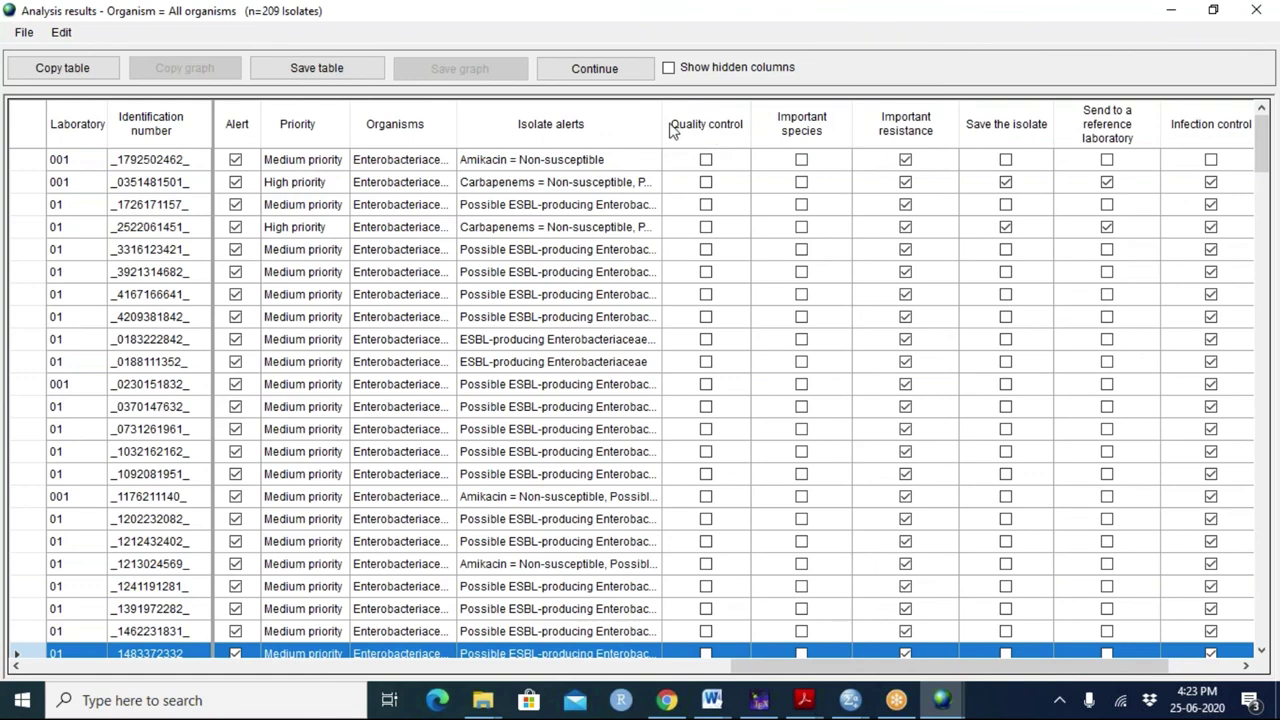
pyautogui.moveTo(660, 124); pyautogui.dragTo(877, 126)
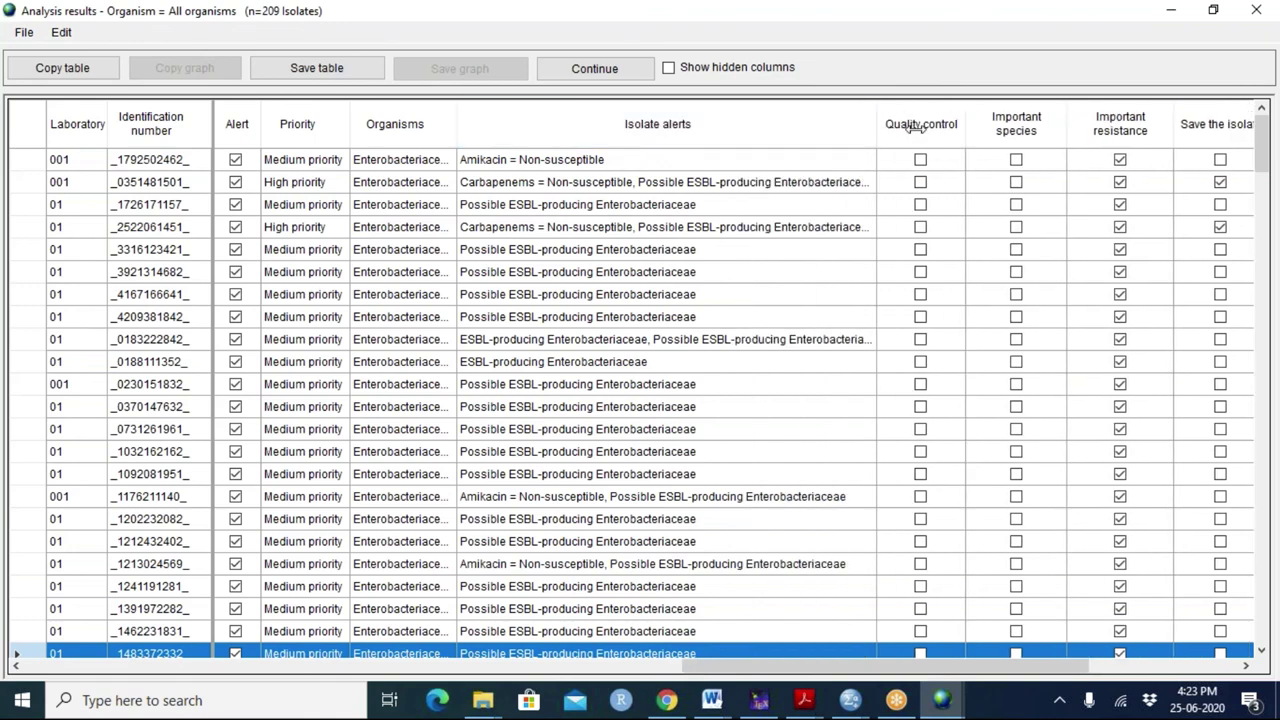
pyautogui.moveTo(912, 126); pyautogui.dragTo(934, 130)
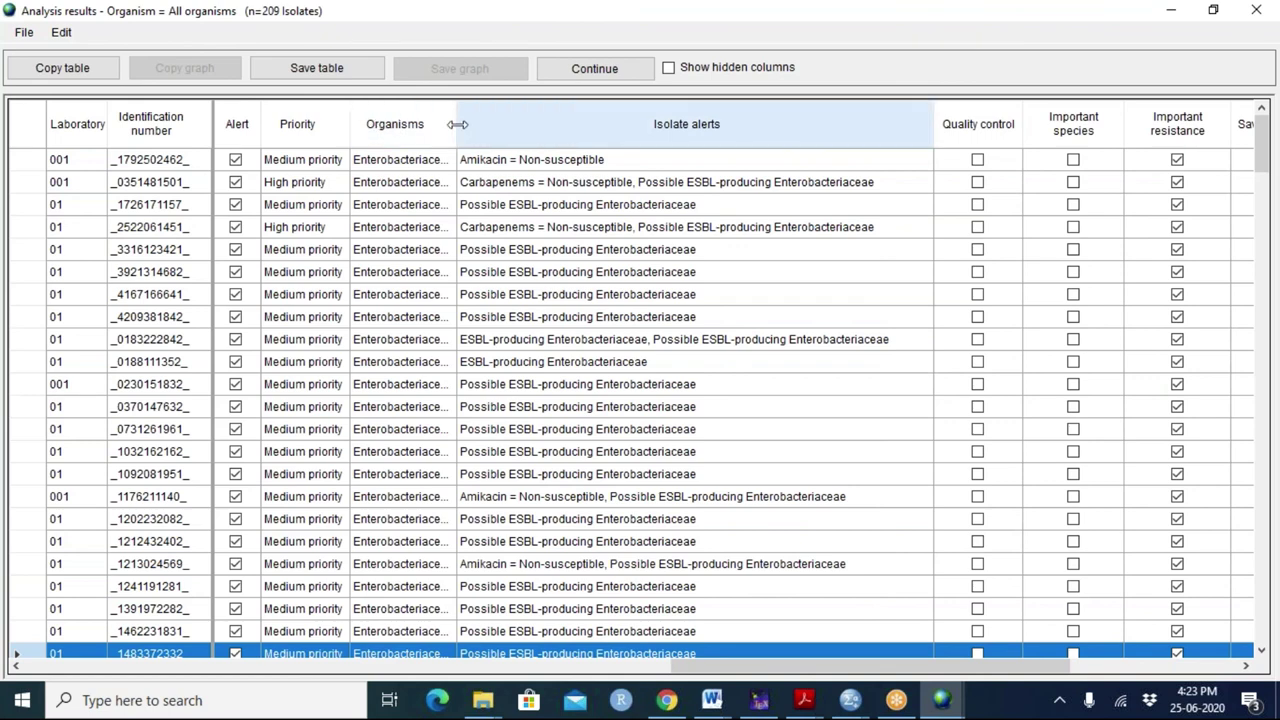
pyautogui.moveTo(518, 125); pyautogui.dragTo(529, 127)
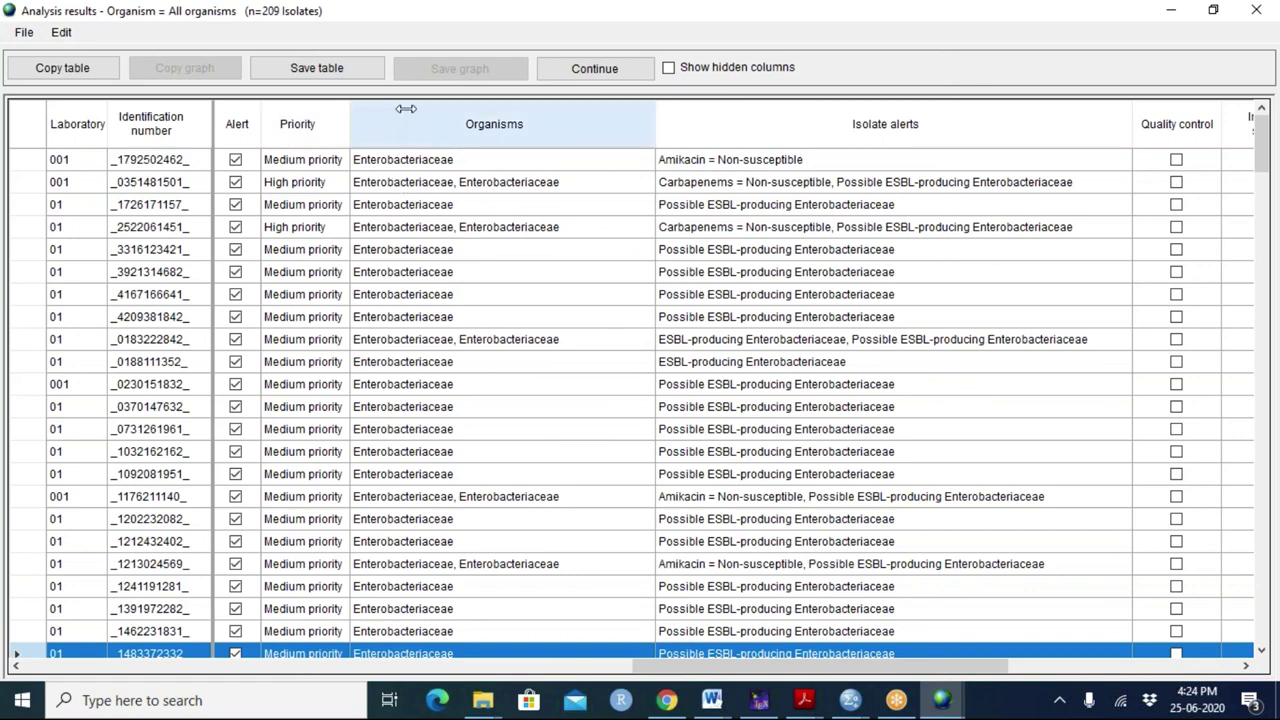
pyautogui.moveTo(405, 108); pyautogui.dragTo(405, 108)
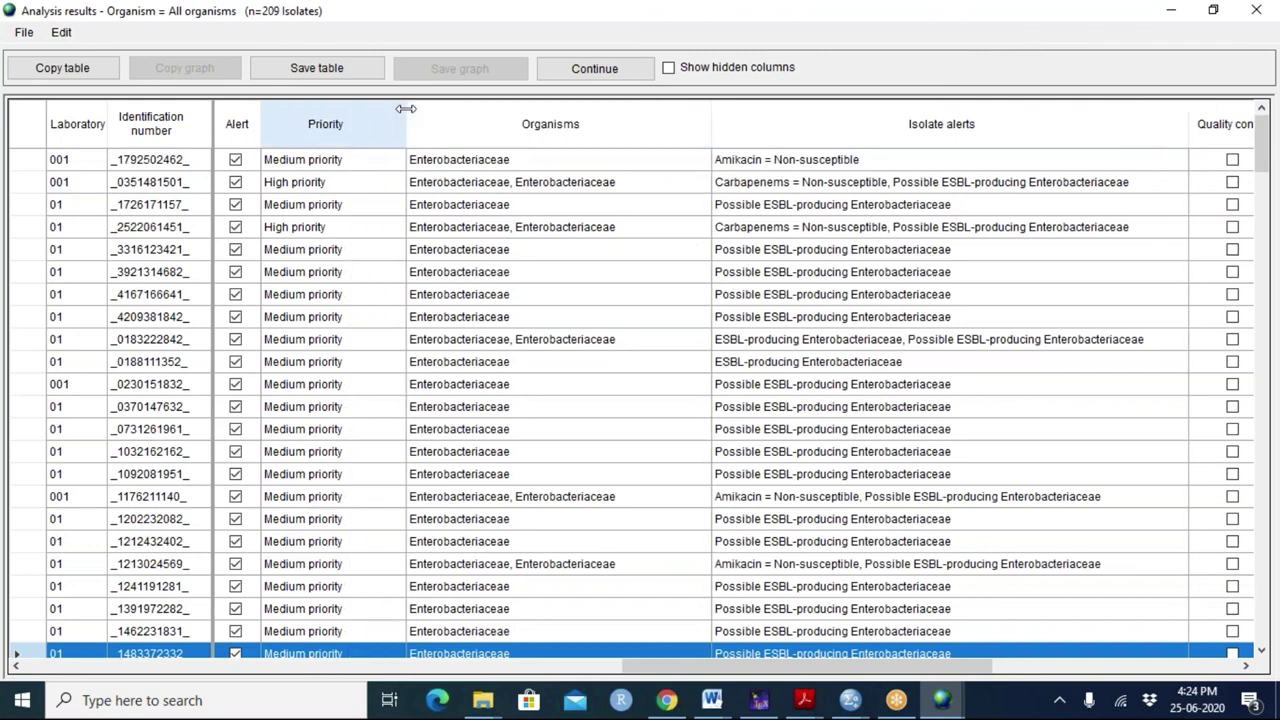
# Sort the isolate listing by priority in both directions, ending with the high-priority isolates first
pyautogui.click(338, 144)
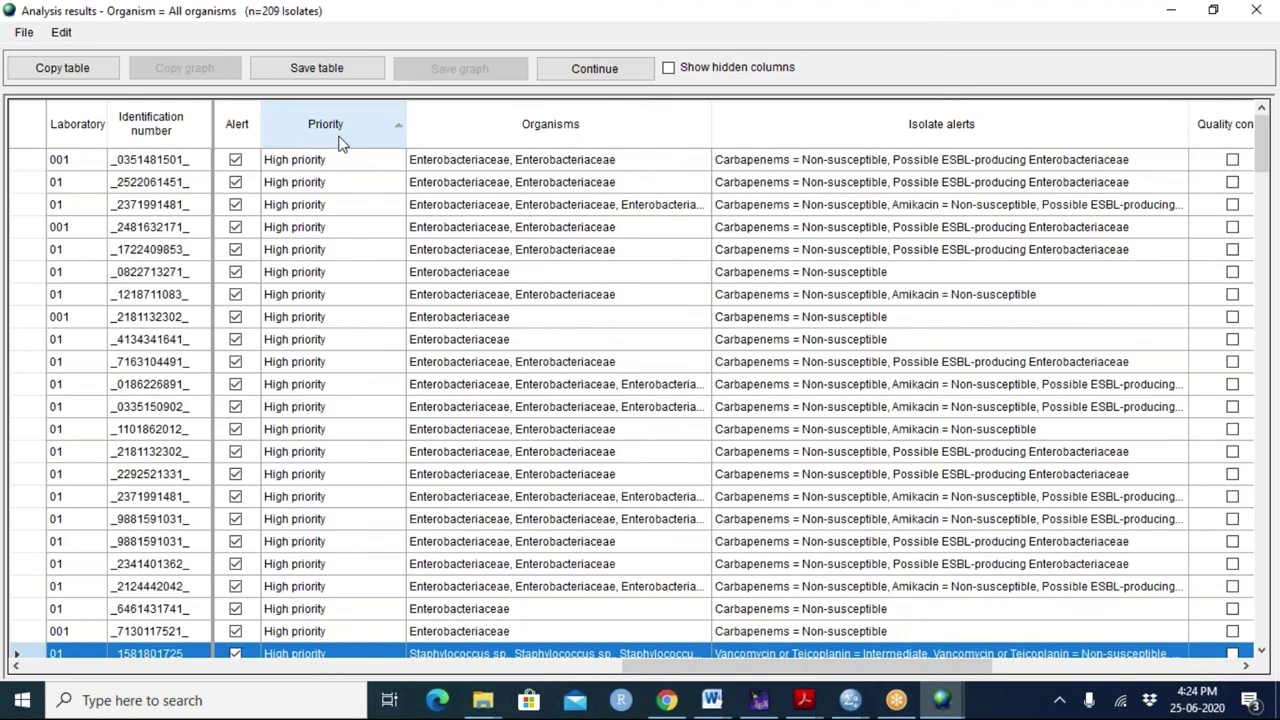
pyautogui.click(338, 144)
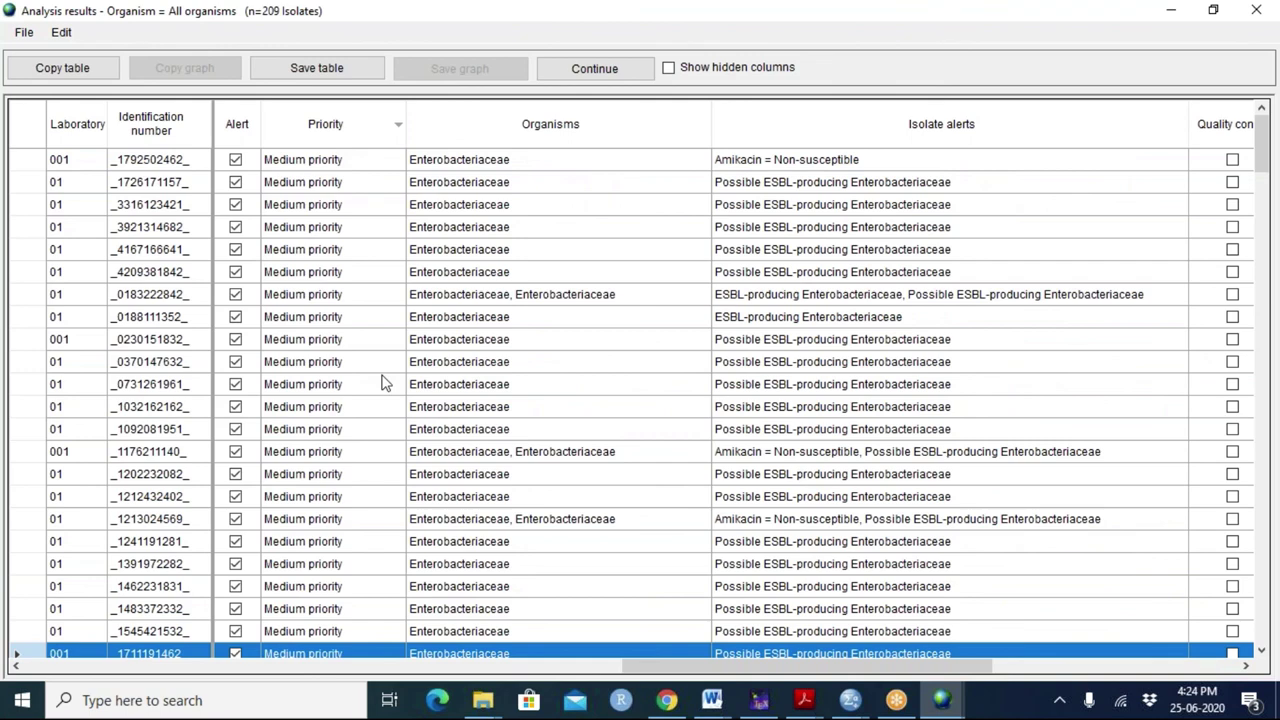
pyautogui.click(390, 127)
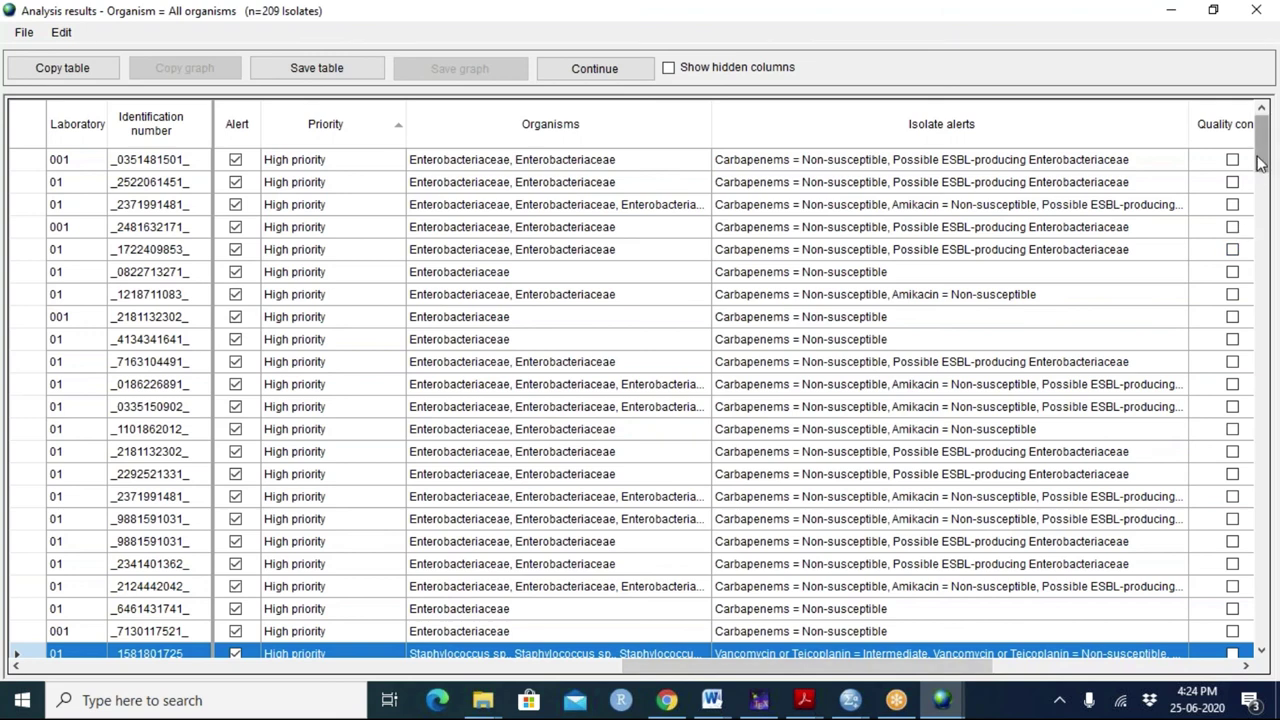
# Examine the high-priority isolates' alerts together with their location type, specimen details and highlighted antibiotic results
pyautogui.moveTo(1259, 163); pyautogui.dragTo(1259, 165)
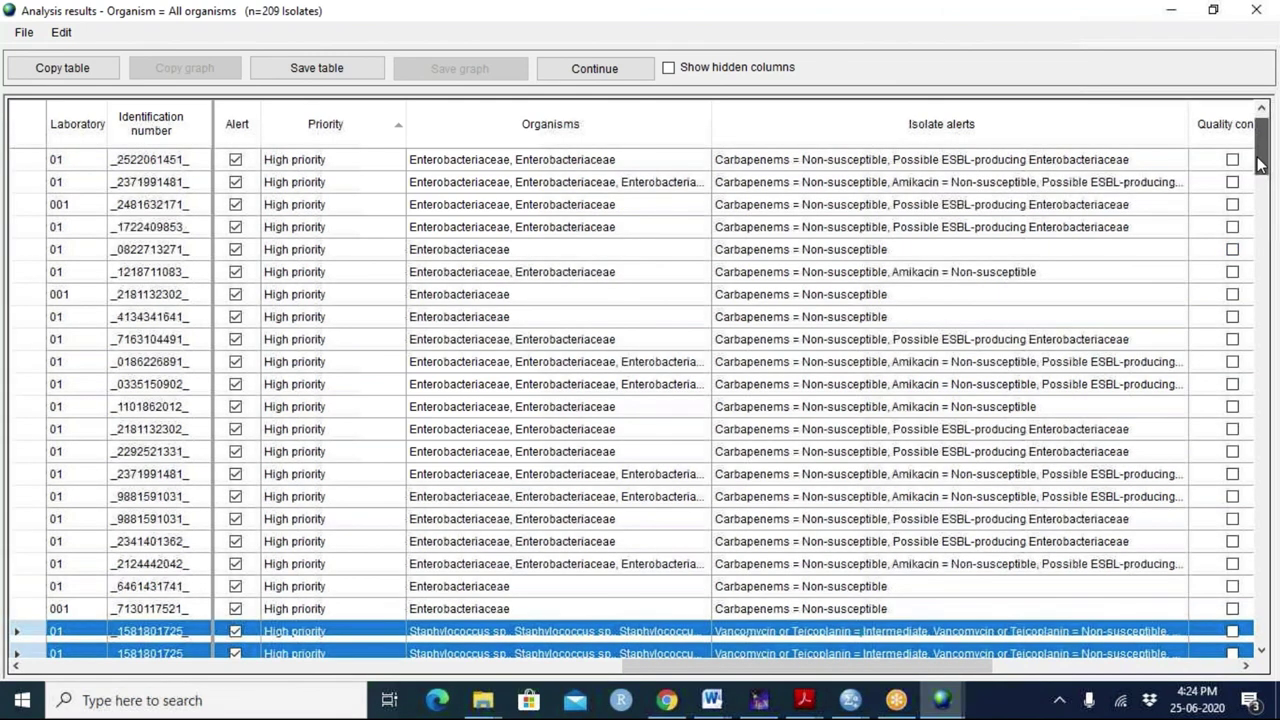
pyautogui.moveTo(1259, 165)
pyautogui.mouseDown()
pyautogui.moveTo(1274, 234)
pyautogui.moveTo(1270, 174)
pyautogui.mouseUp()
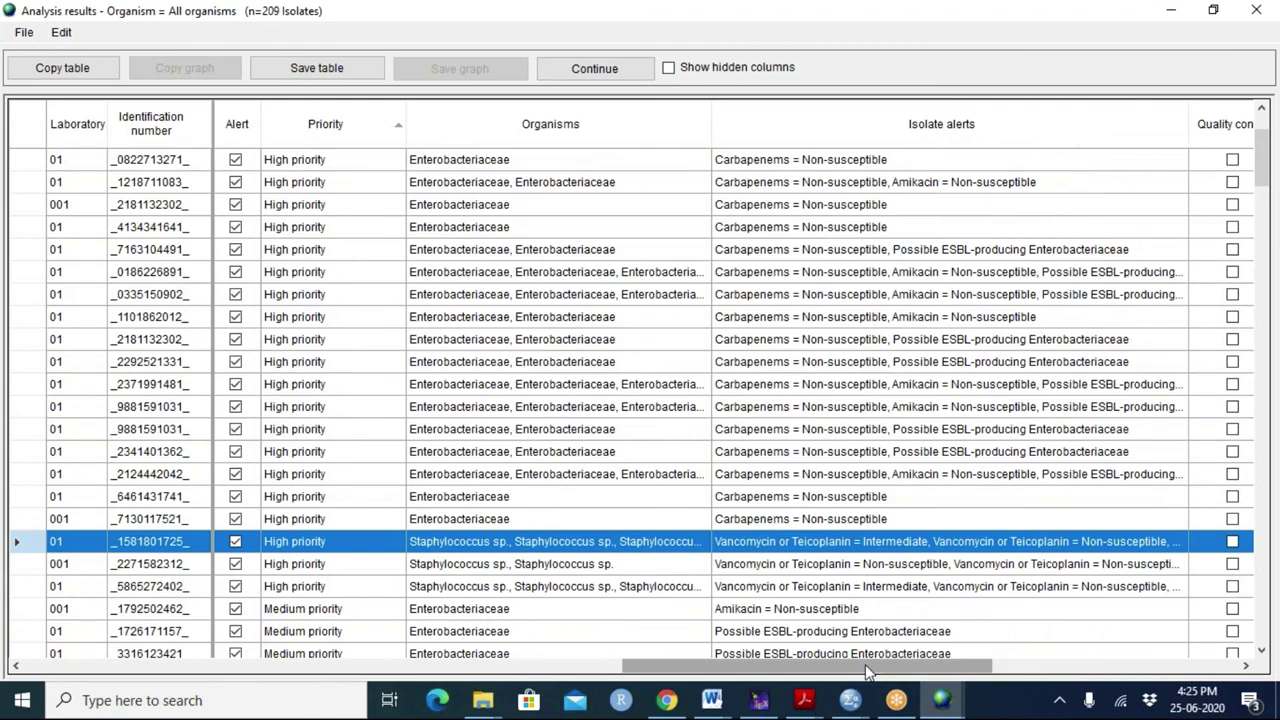
pyautogui.moveTo(865, 664); pyautogui.dragTo(862, 667)
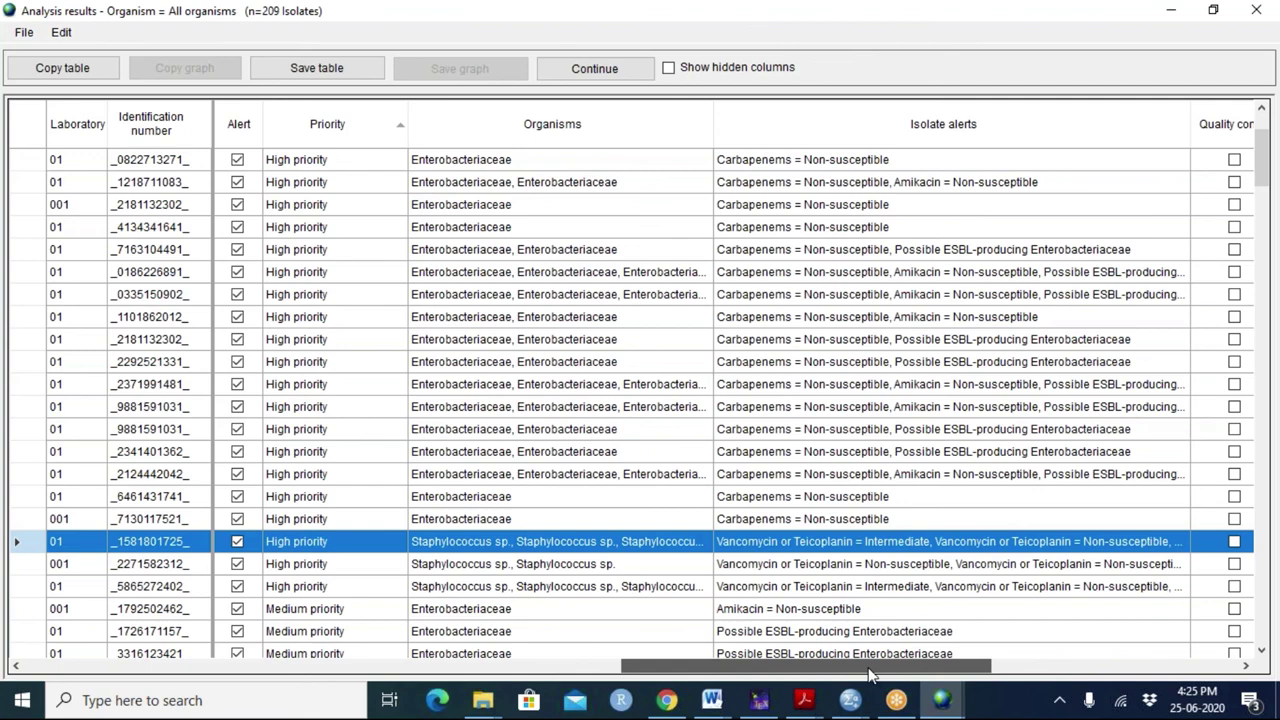
pyautogui.moveTo(868, 672); pyautogui.dragTo(885, 668)
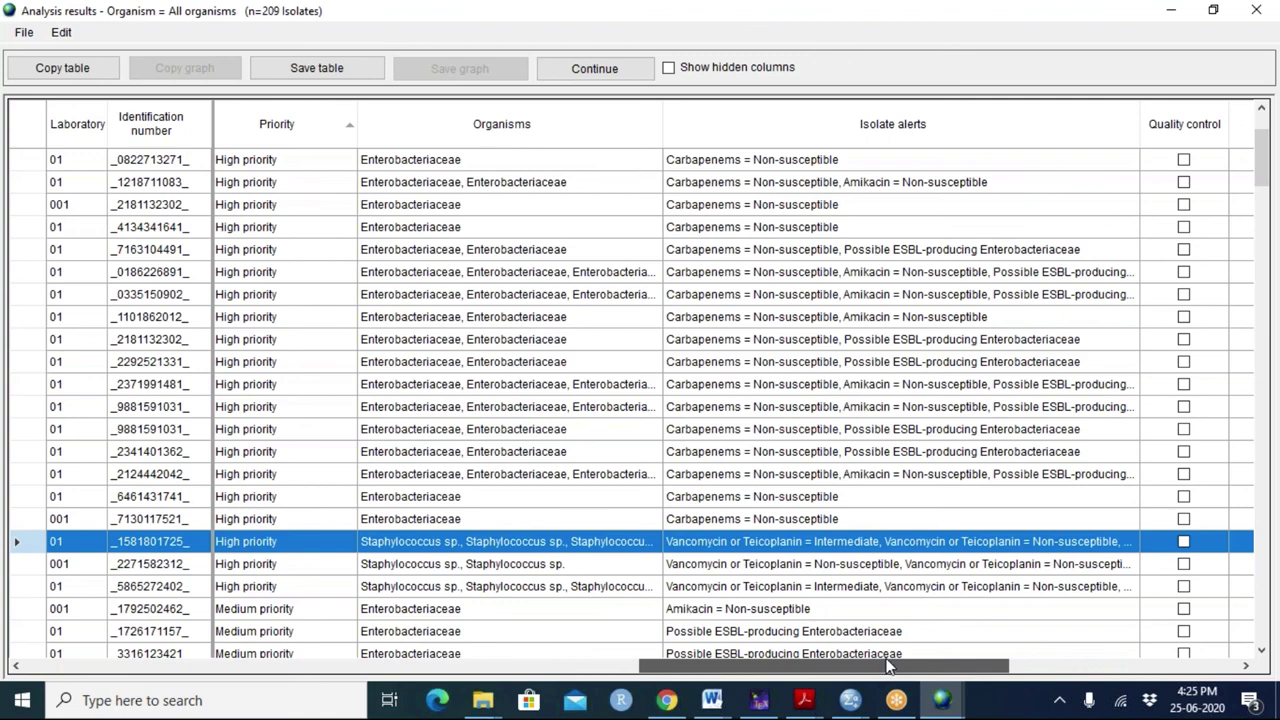
pyautogui.moveTo(888, 667); pyautogui.dragTo(891, 667)
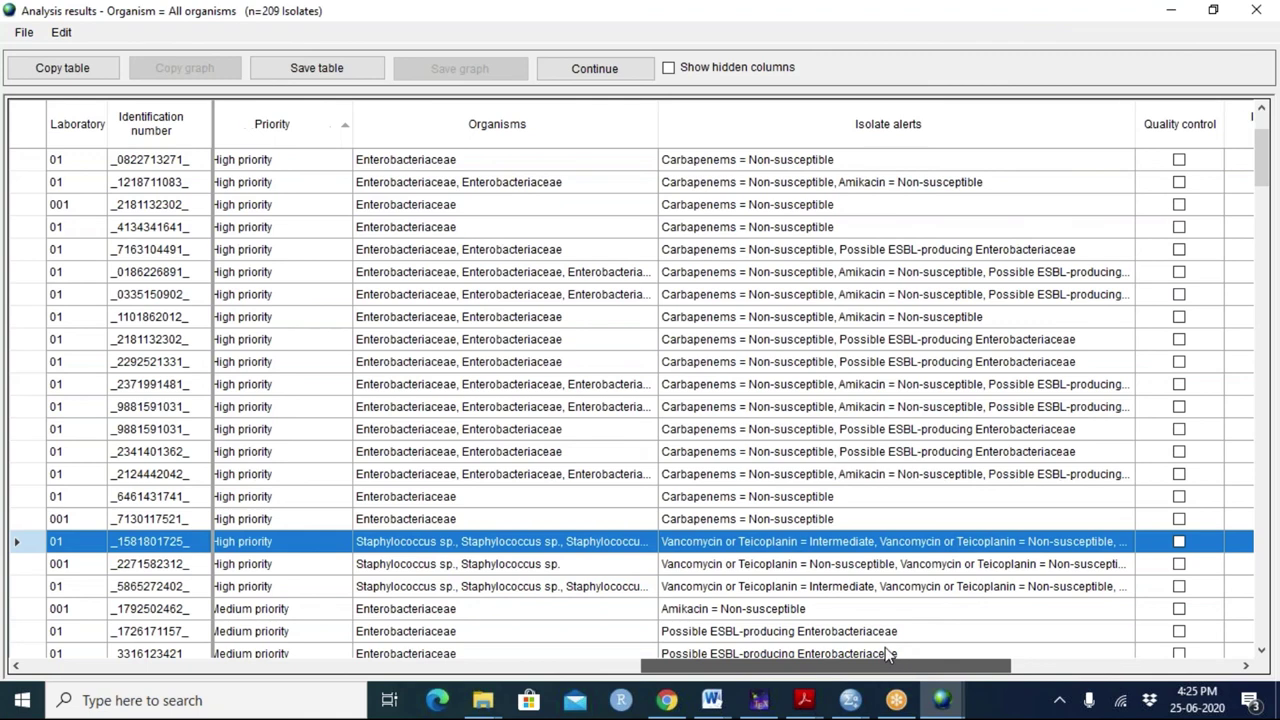
pyautogui.hscroll(-1, 885, 647)
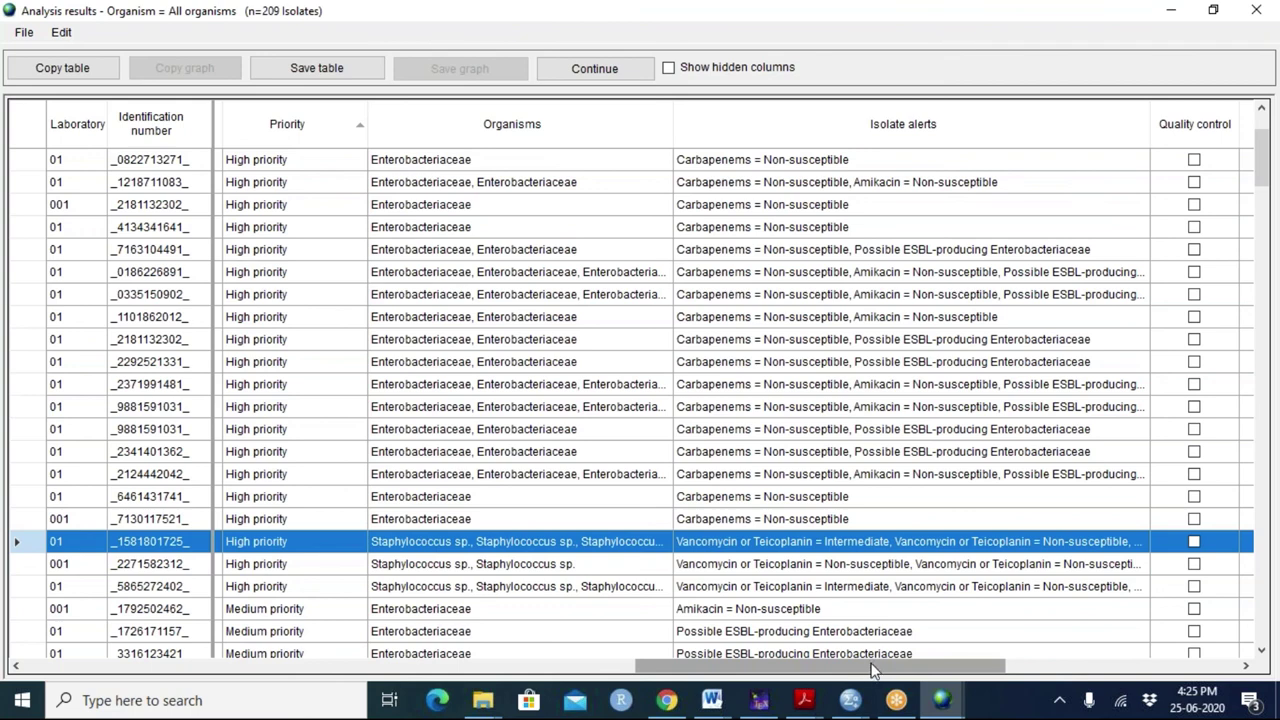
pyautogui.moveTo(872, 670); pyautogui.dragTo(408, 706)
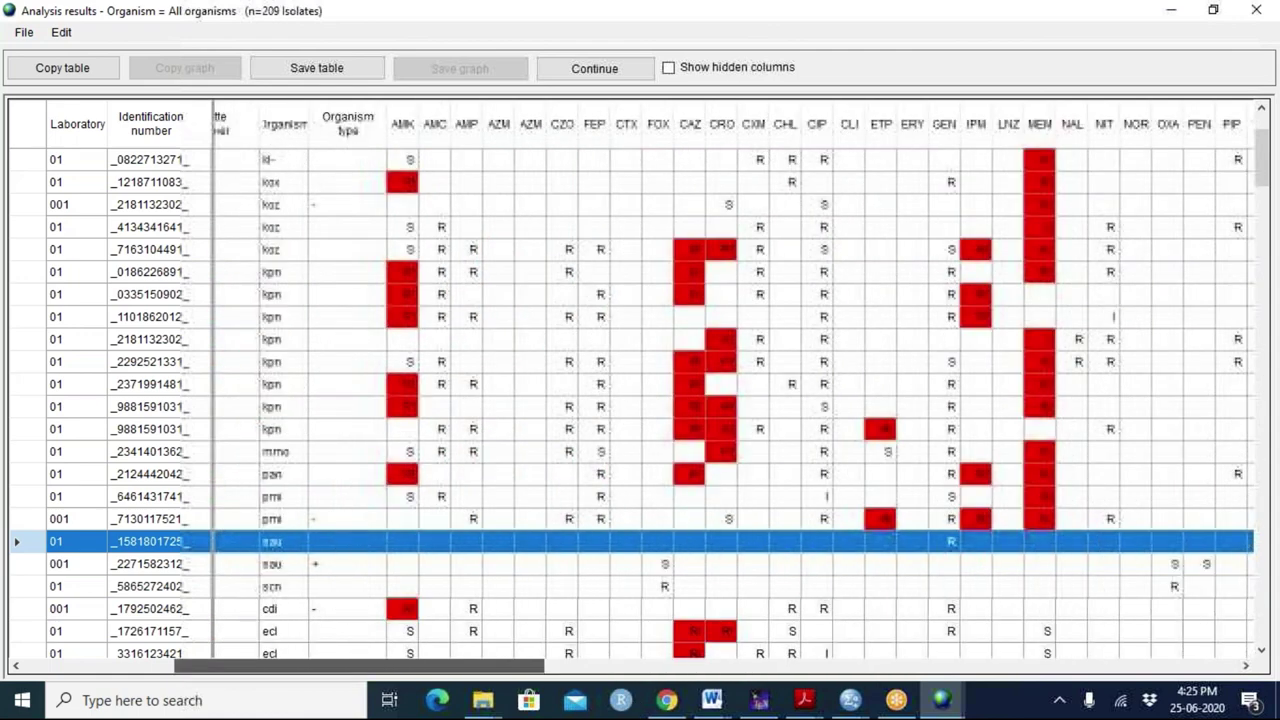
pyautogui.moveTo(360, 666); pyautogui.dragTo(251, 703)
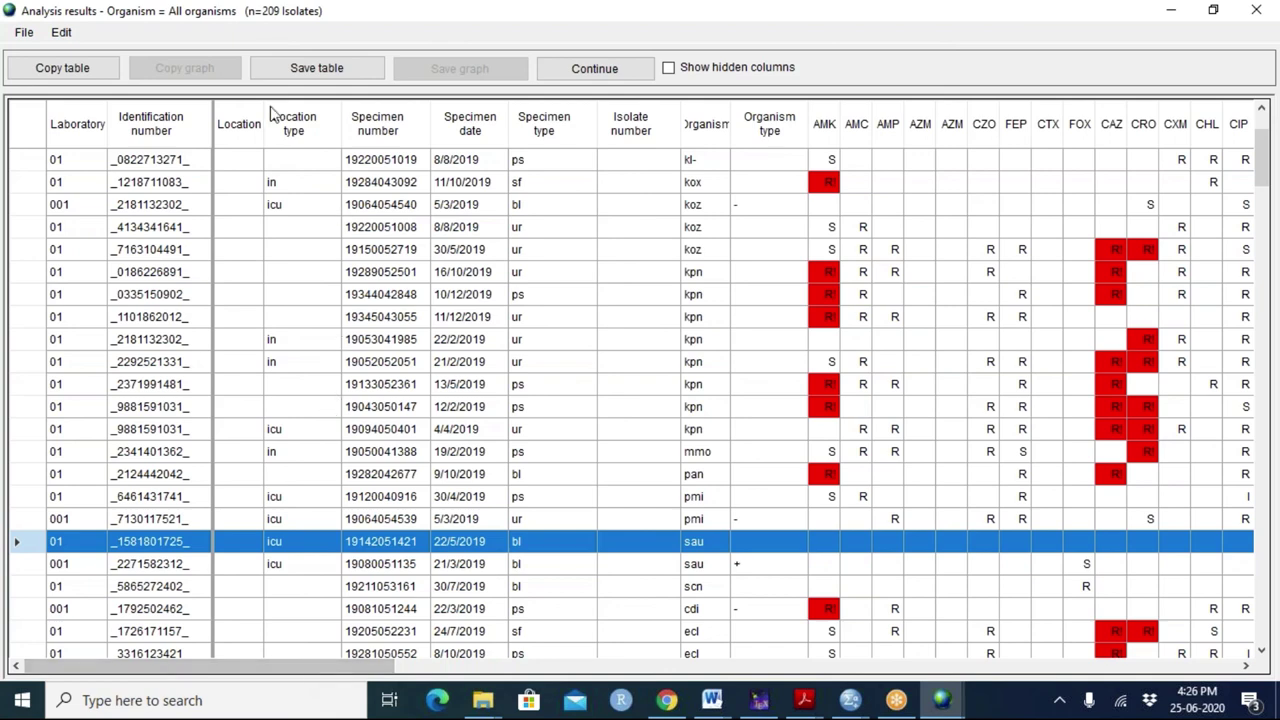
# Continue to the summary of alert rules for important resistance and on to the quality control isolate listing
pyautogui.click(566, 72)
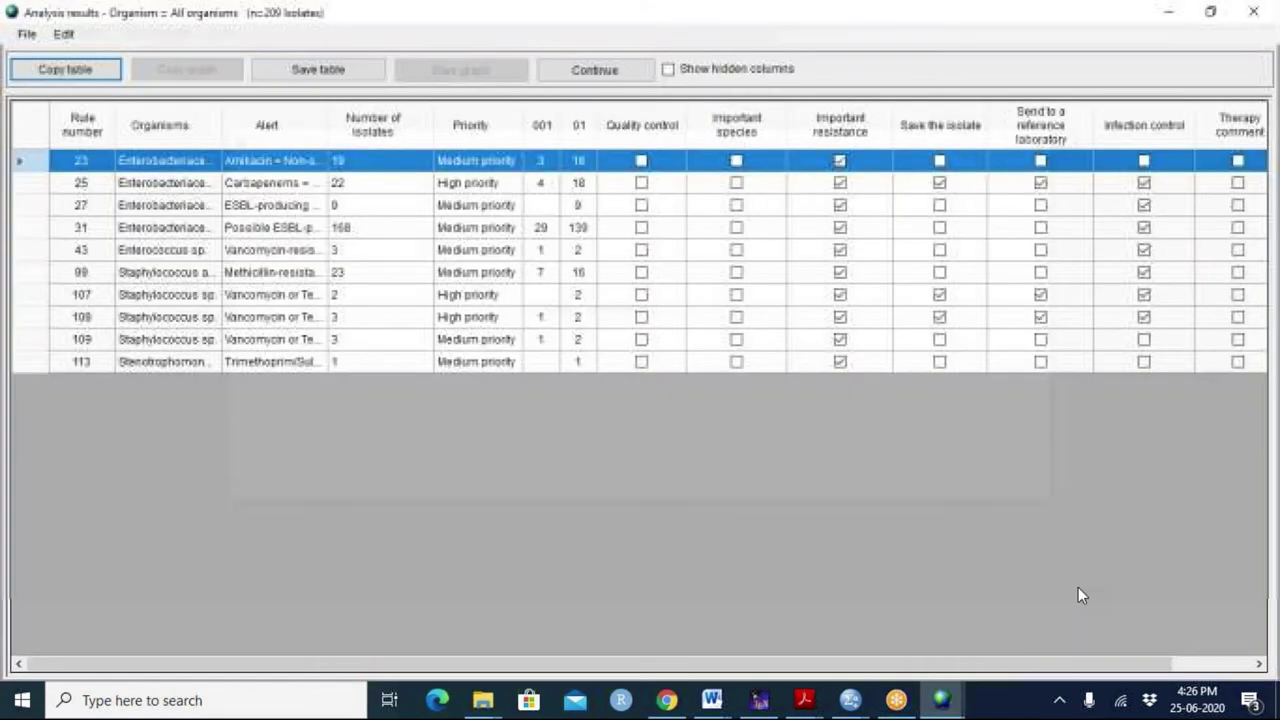
pyautogui.click(1058, 700)
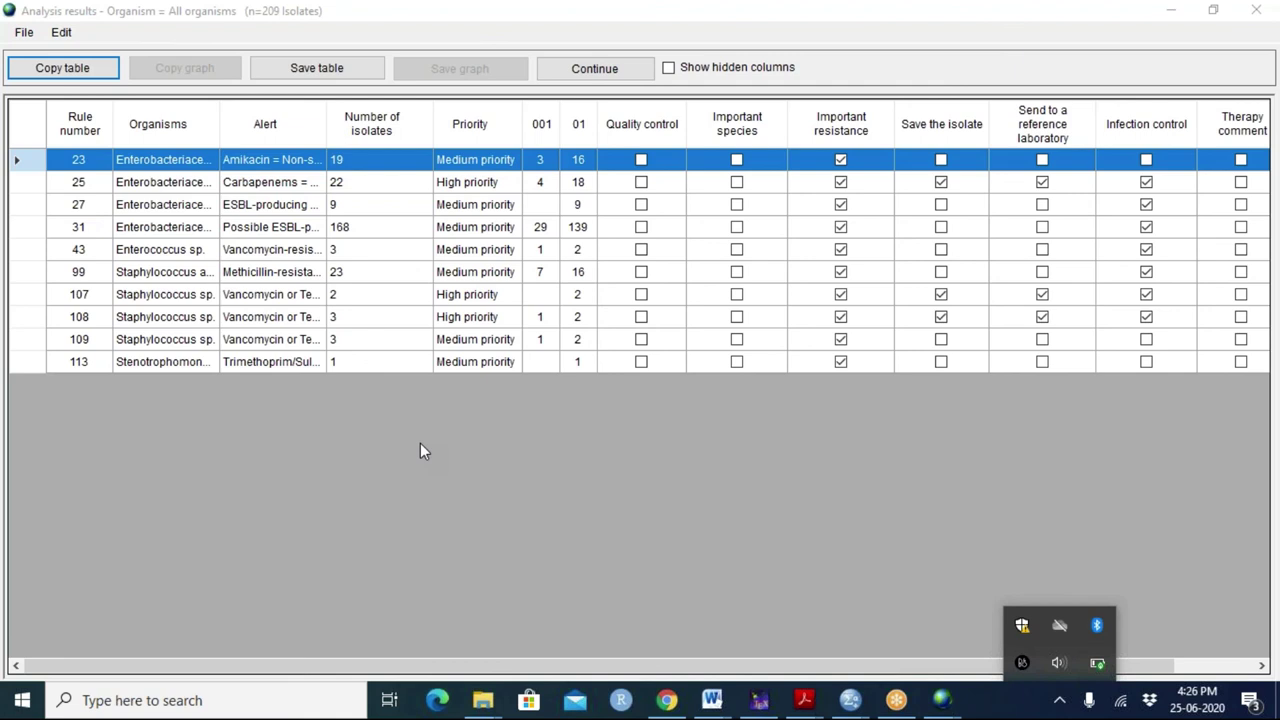
pyautogui.click(590, 78)
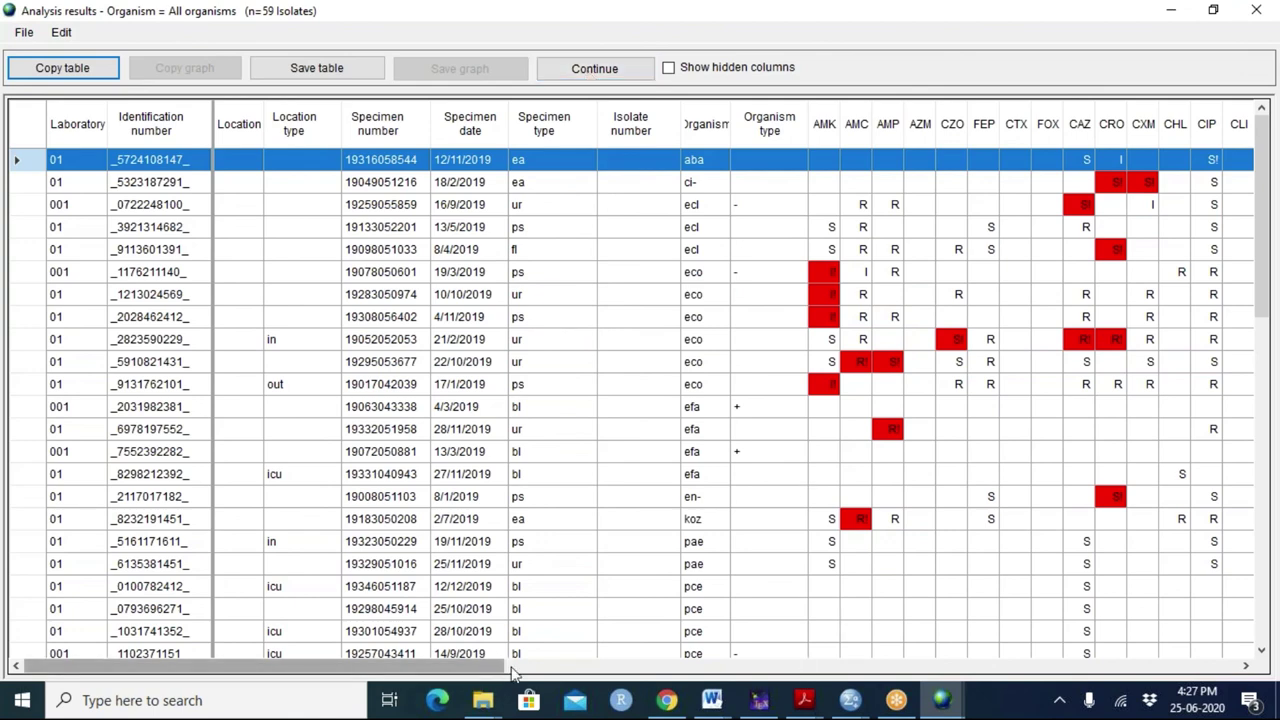
# Widen the Isolate alerts column of the quality control listing to fit the full alert descriptions
pyautogui.moveTo(505, 670); pyautogui.dragTo(1195, 712)
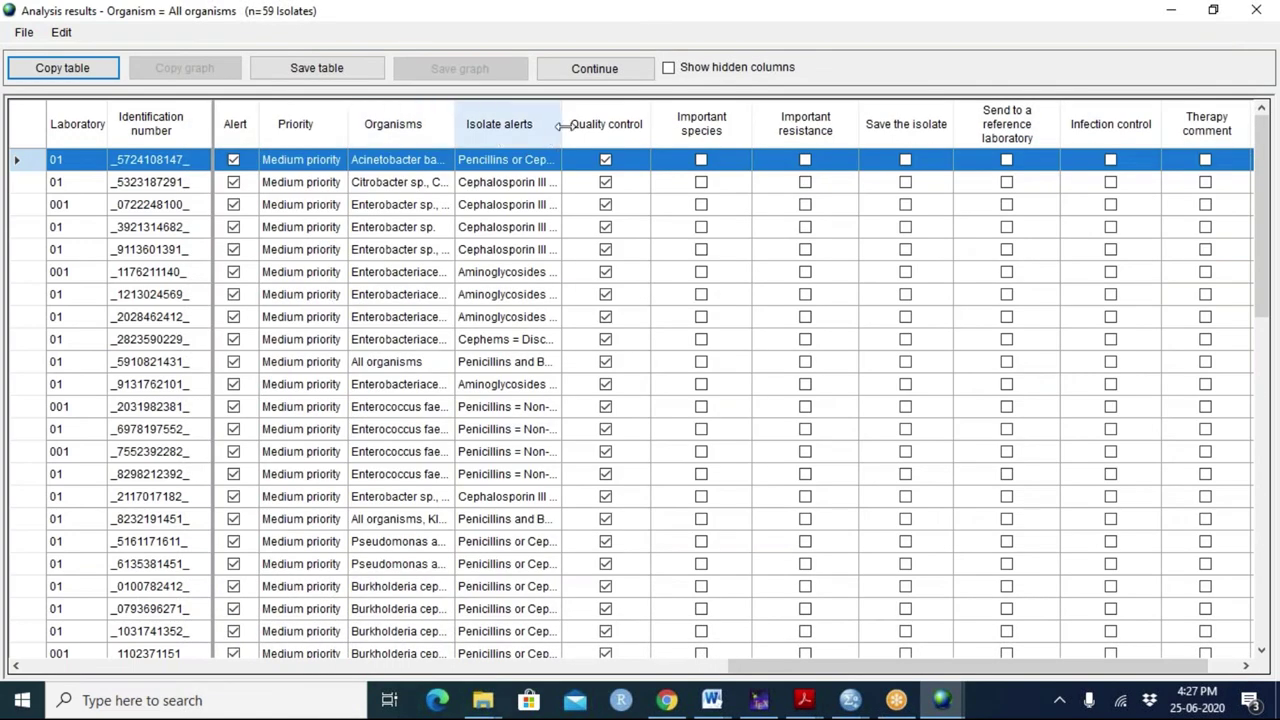
pyautogui.moveTo(562, 124); pyautogui.dragTo(595, 124)
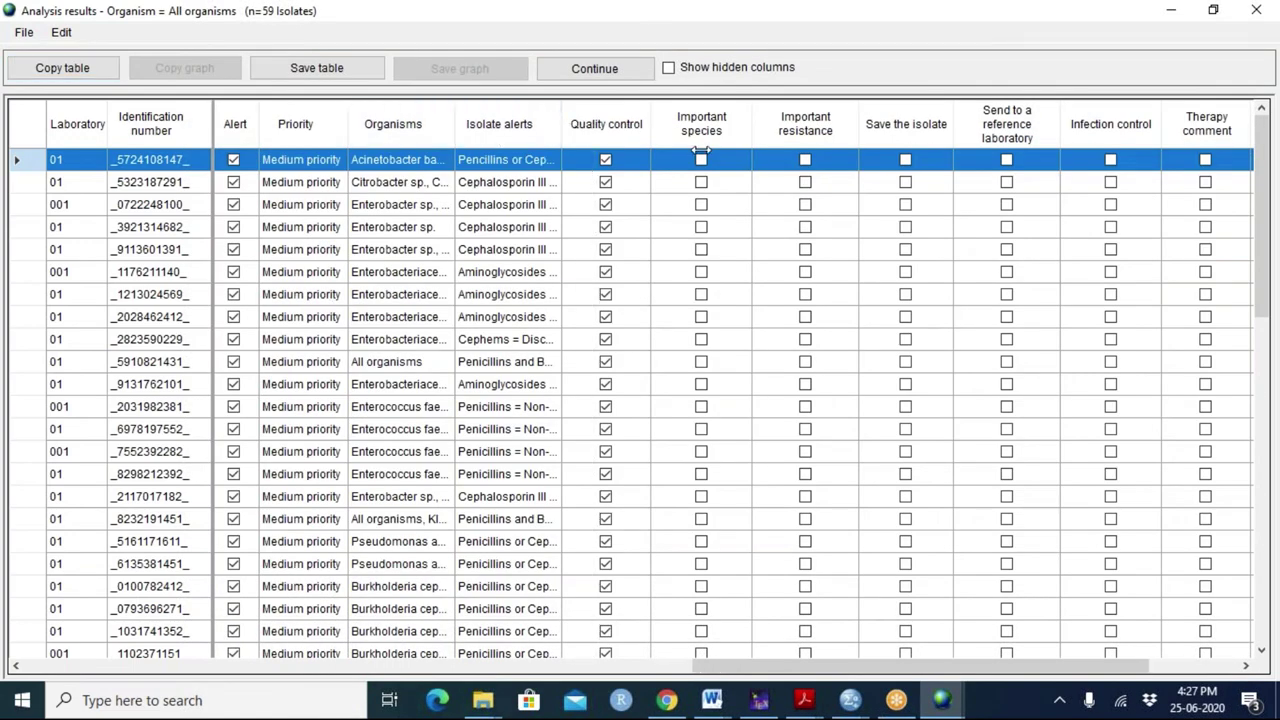
pyautogui.moveTo(701, 150); pyautogui.dragTo(888, 124)
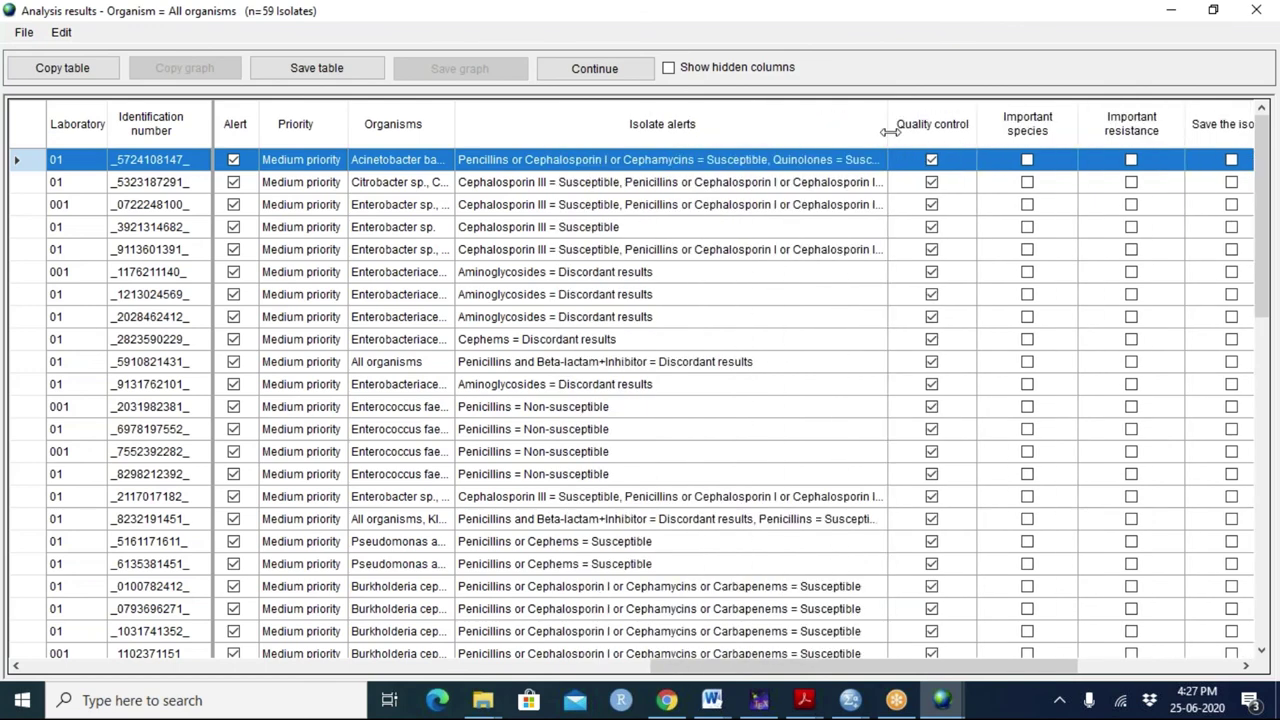
pyautogui.moveTo(1000, 131); pyautogui.dragTo(1061, 145)
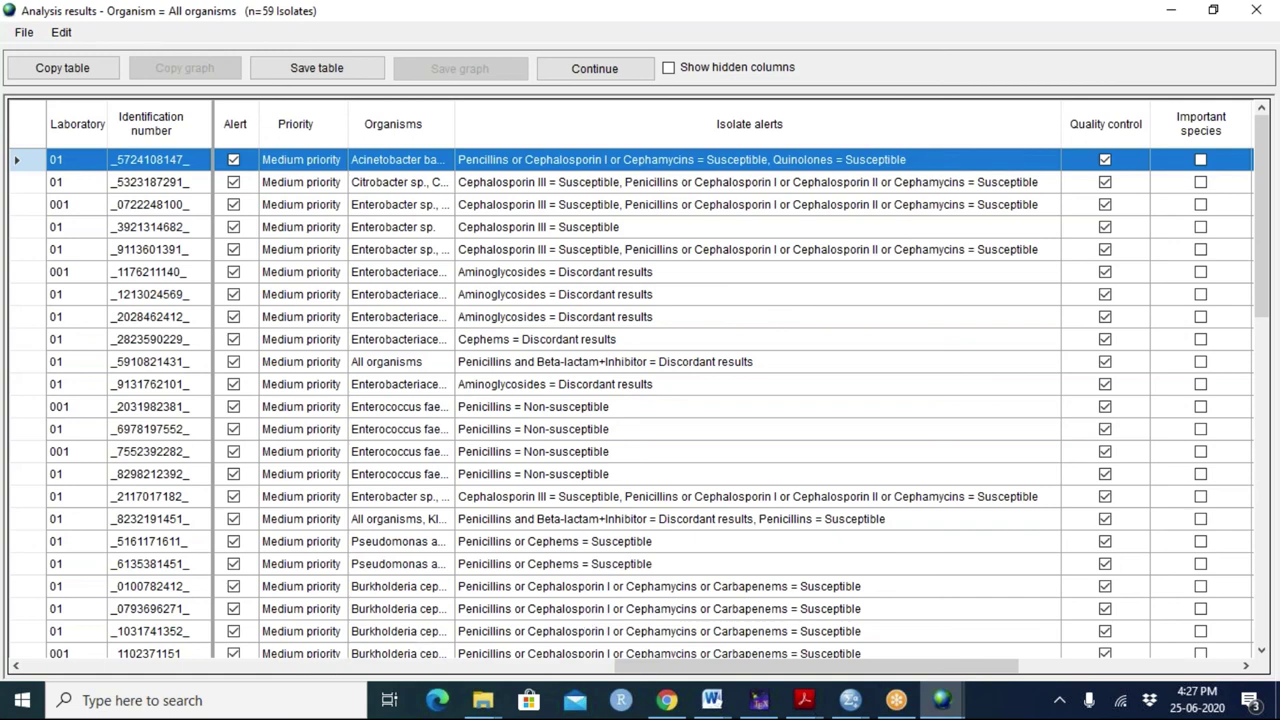
# Highlight two isolates with discordant-result alerts, and continue past the quality control rule summary to the Quick analysis report selection
pyautogui.click(548, 366)
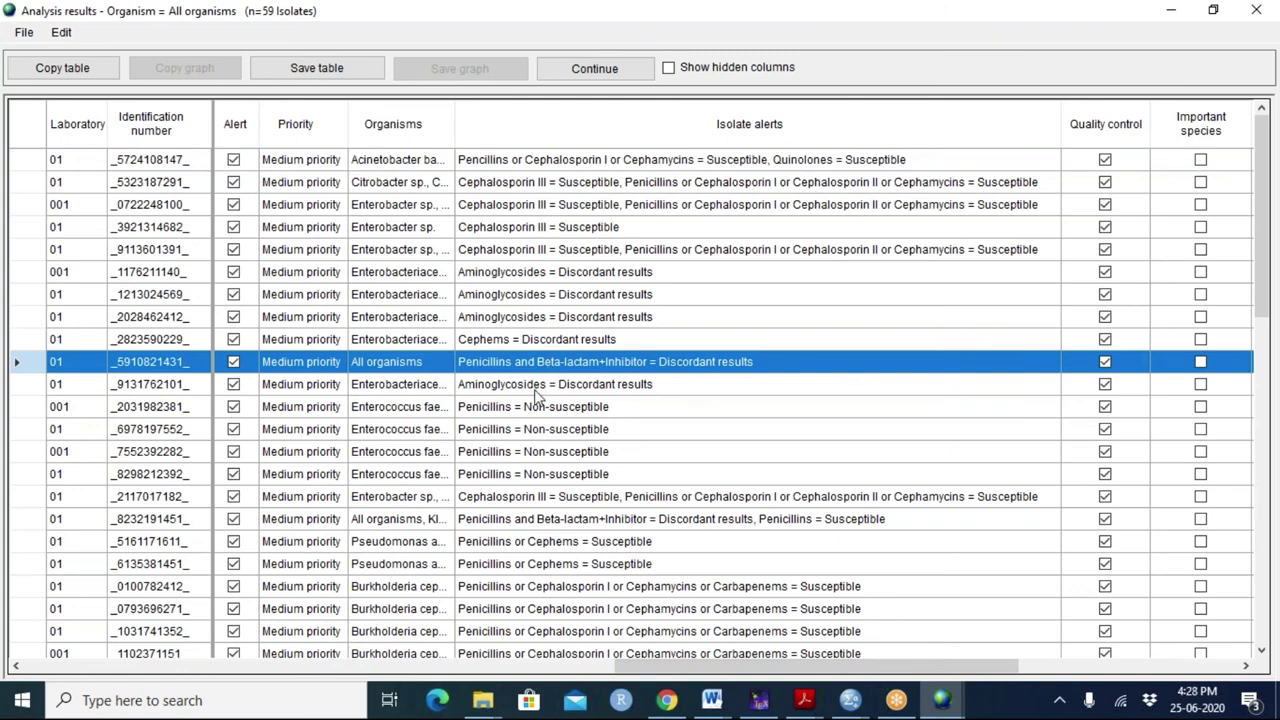
pyautogui.click(538, 390)
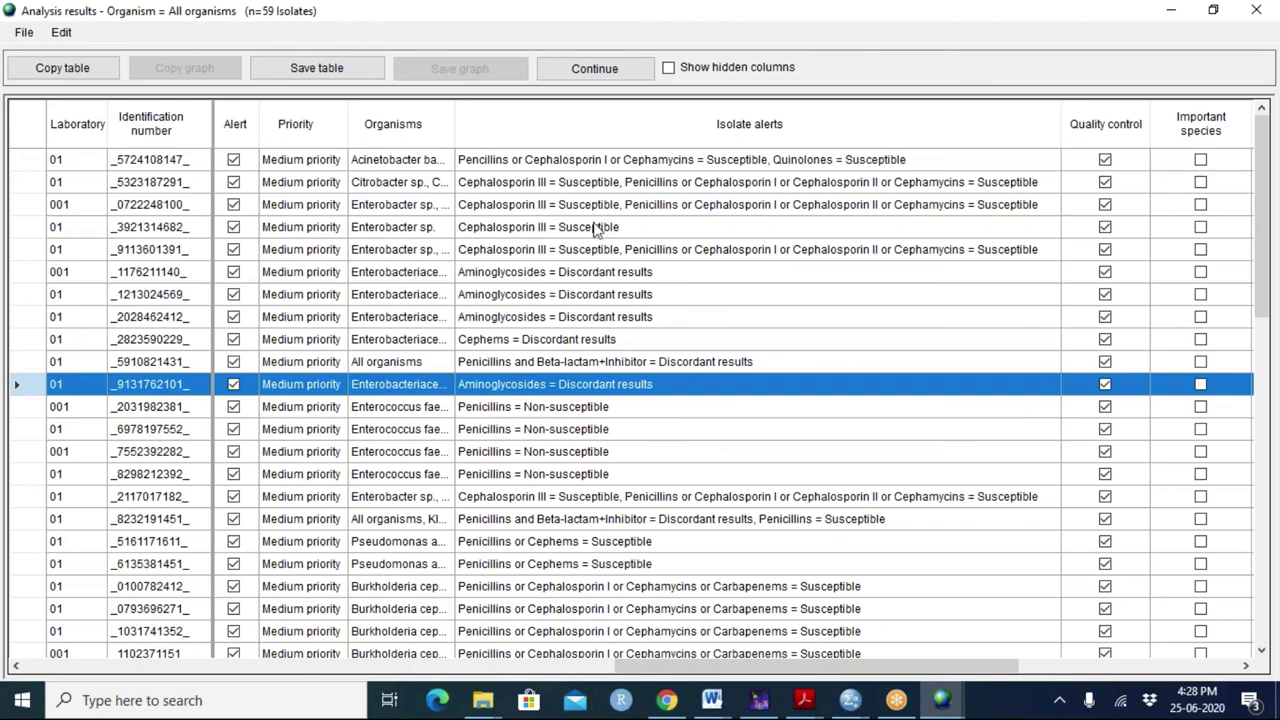
pyautogui.click(600, 69)
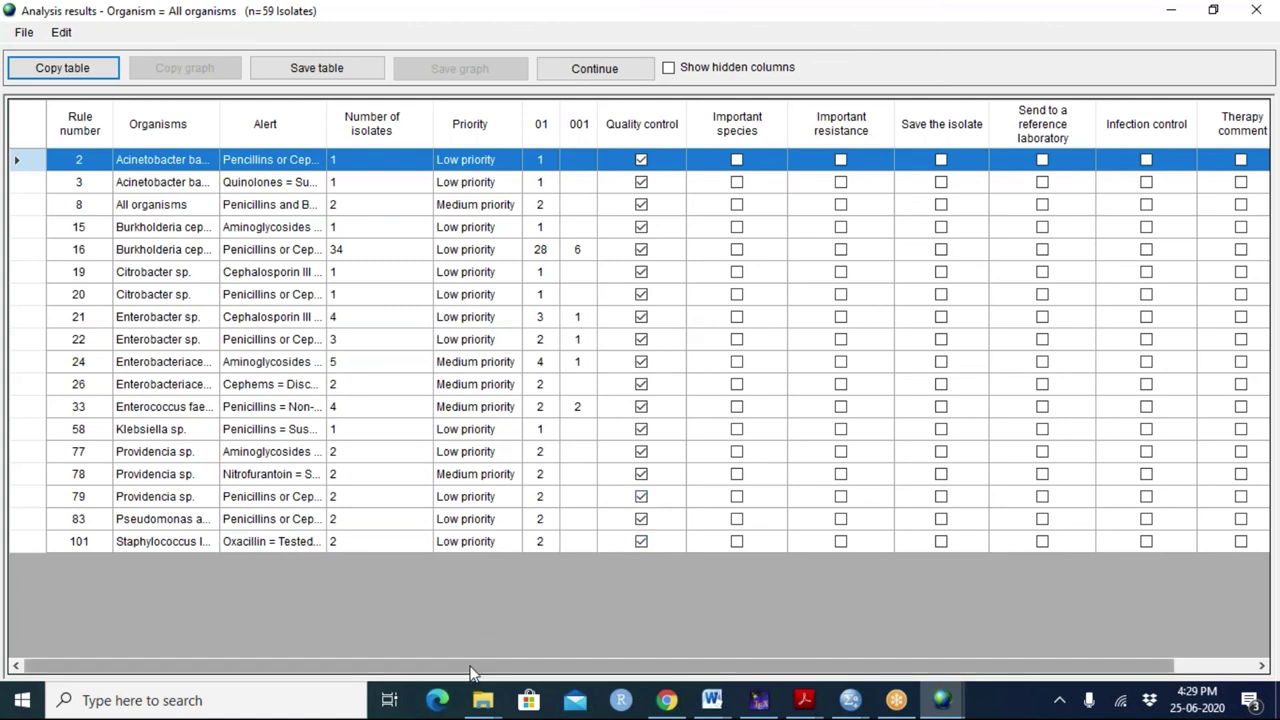
pyautogui.moveTo(472, 672); pyautogui.dragTo(504, 672)
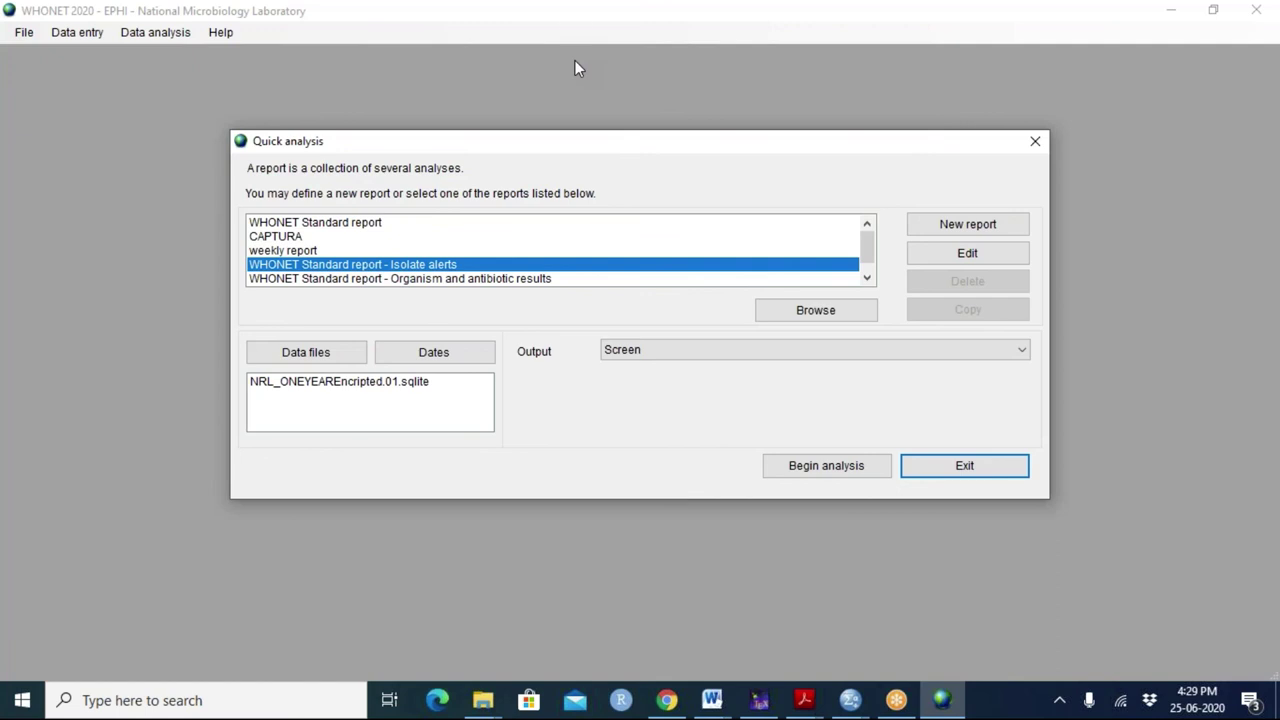
# Run the "WHONET Standard report" and view its section B - Data fields
pyautogui.click(364, 229)
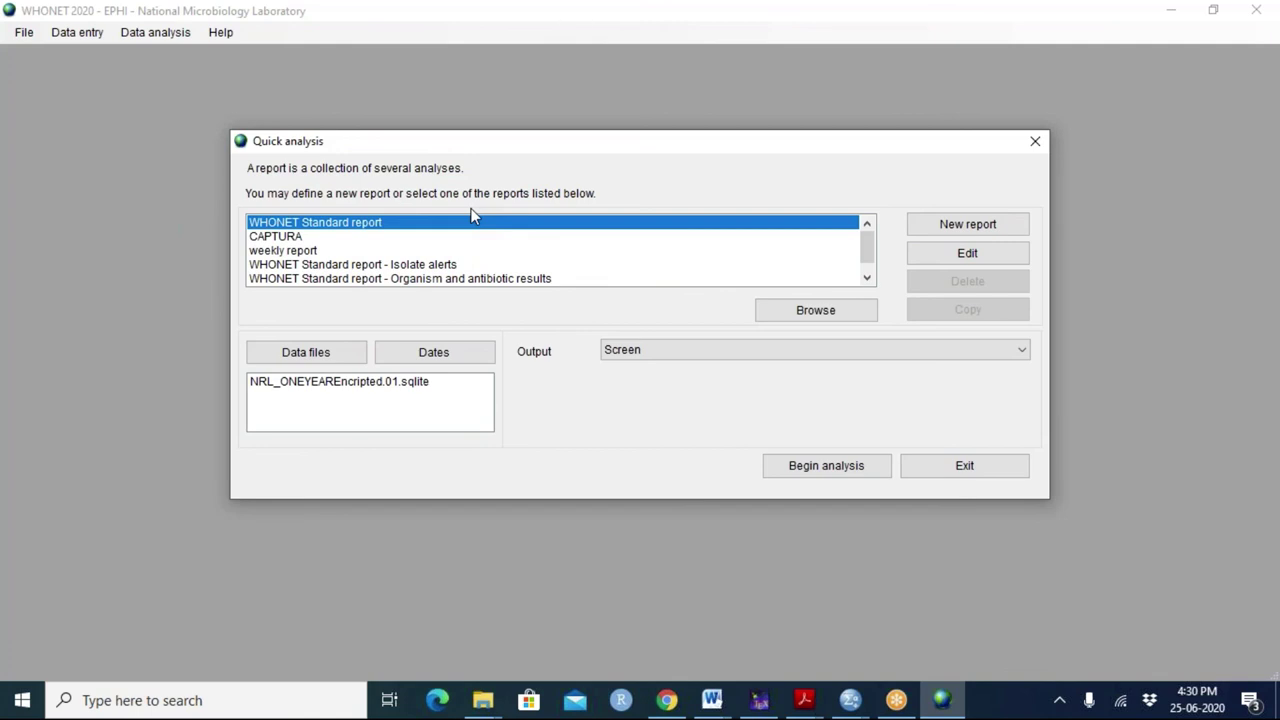
pyautogui.click(806, 477)
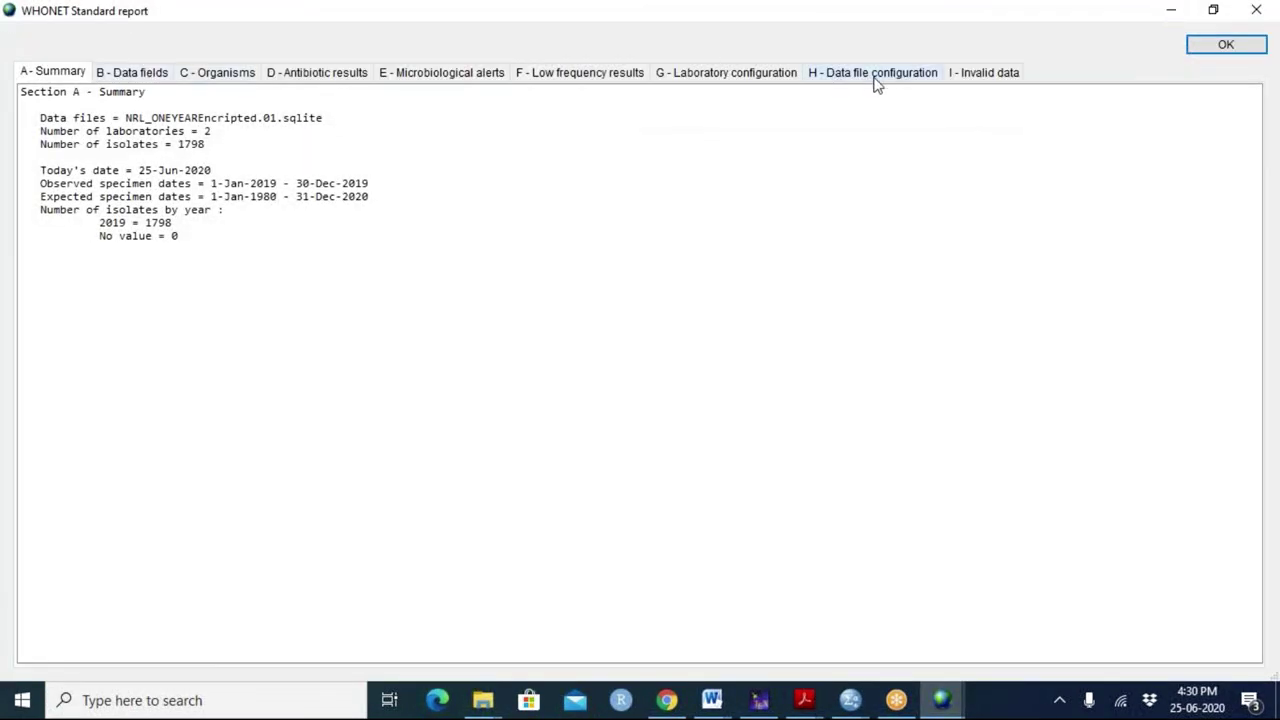
pyautogui.click(118, 75)
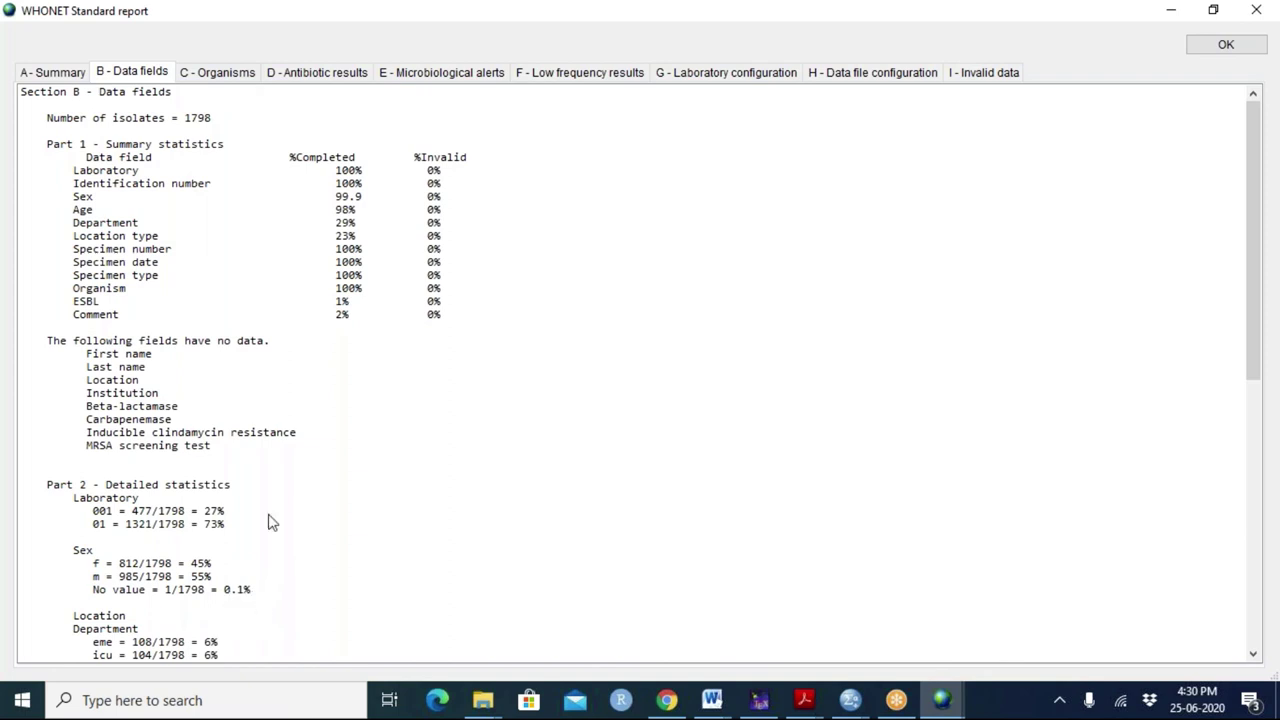
# Look through sections C - Organisms to I - Invalid data of the WHONET Standard report, one after another
pyautogui.click(217, 73)
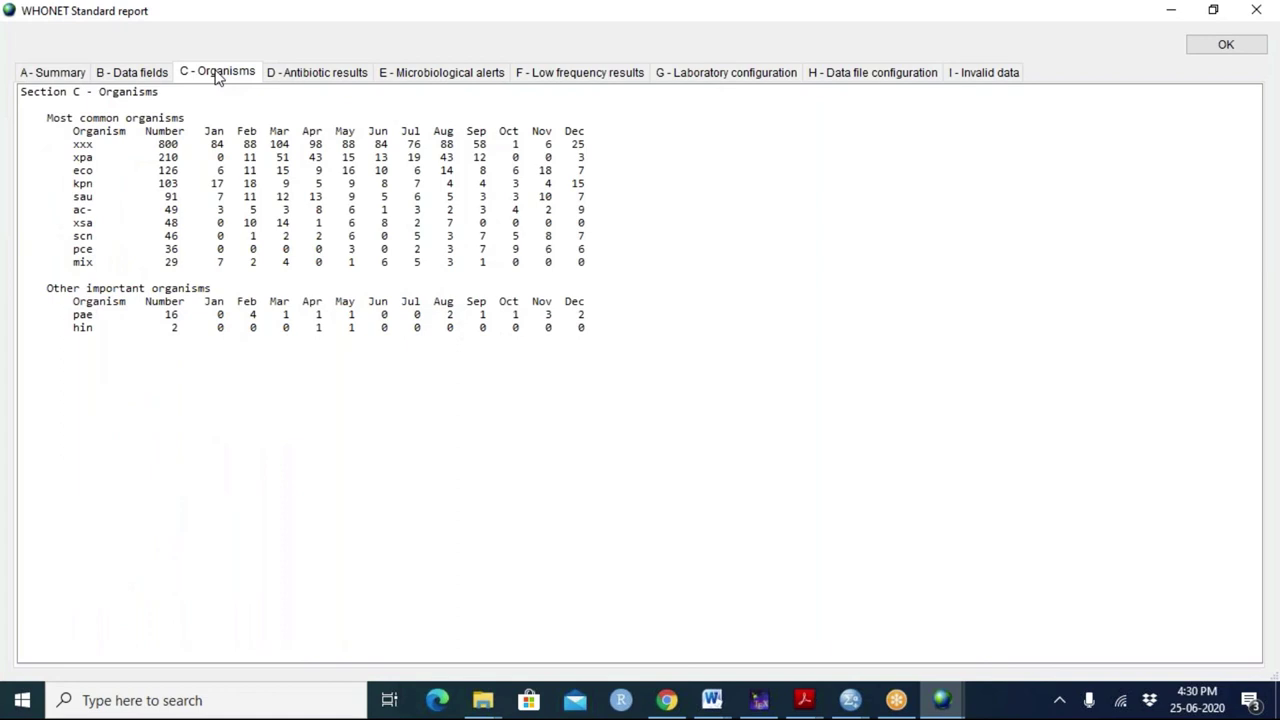
pyautogui.click(287, 76)
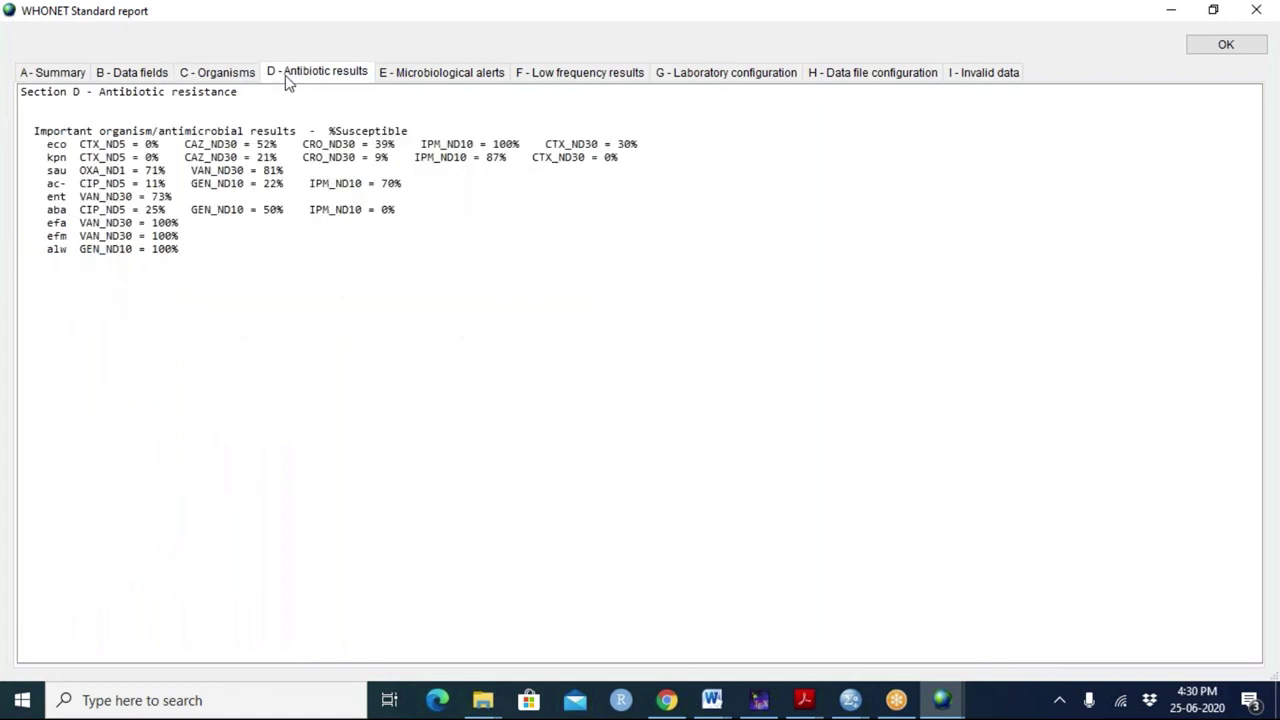
pyautogui.click(424, 80)
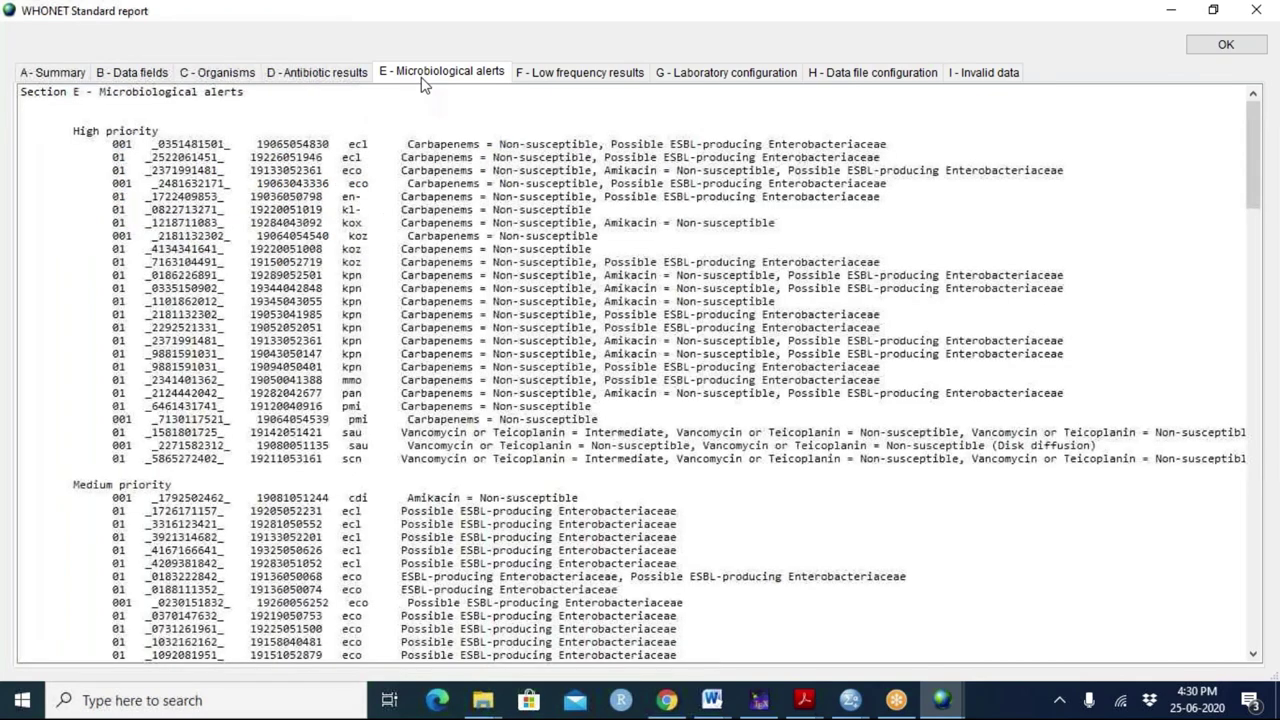
pyautogui.click(537, 78)
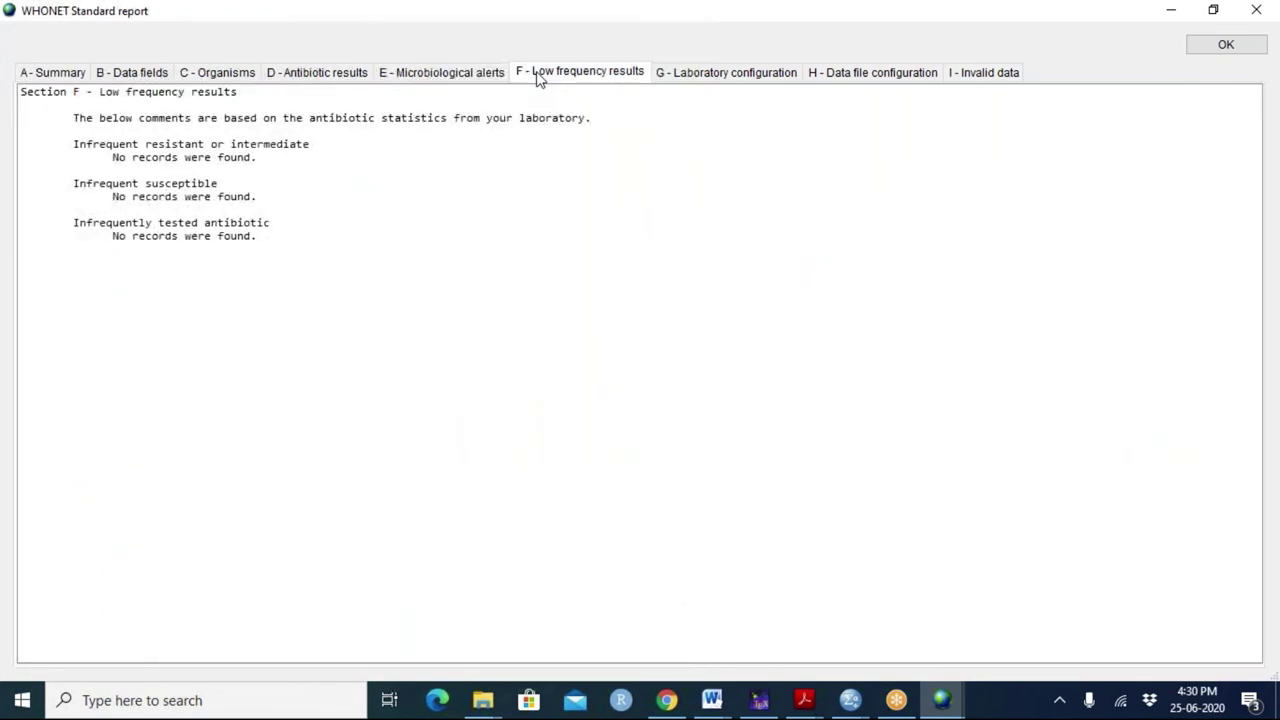
pyautogui.click(698, 78)
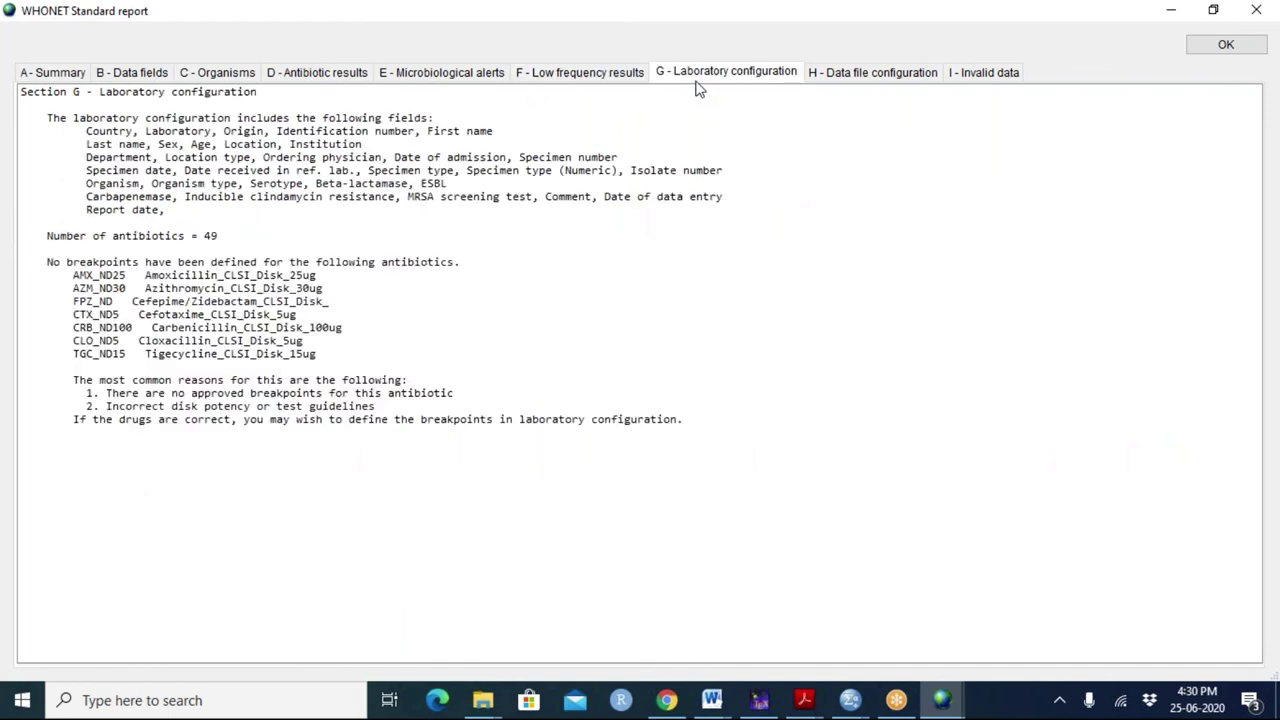
pyautogui.click(820, 78)
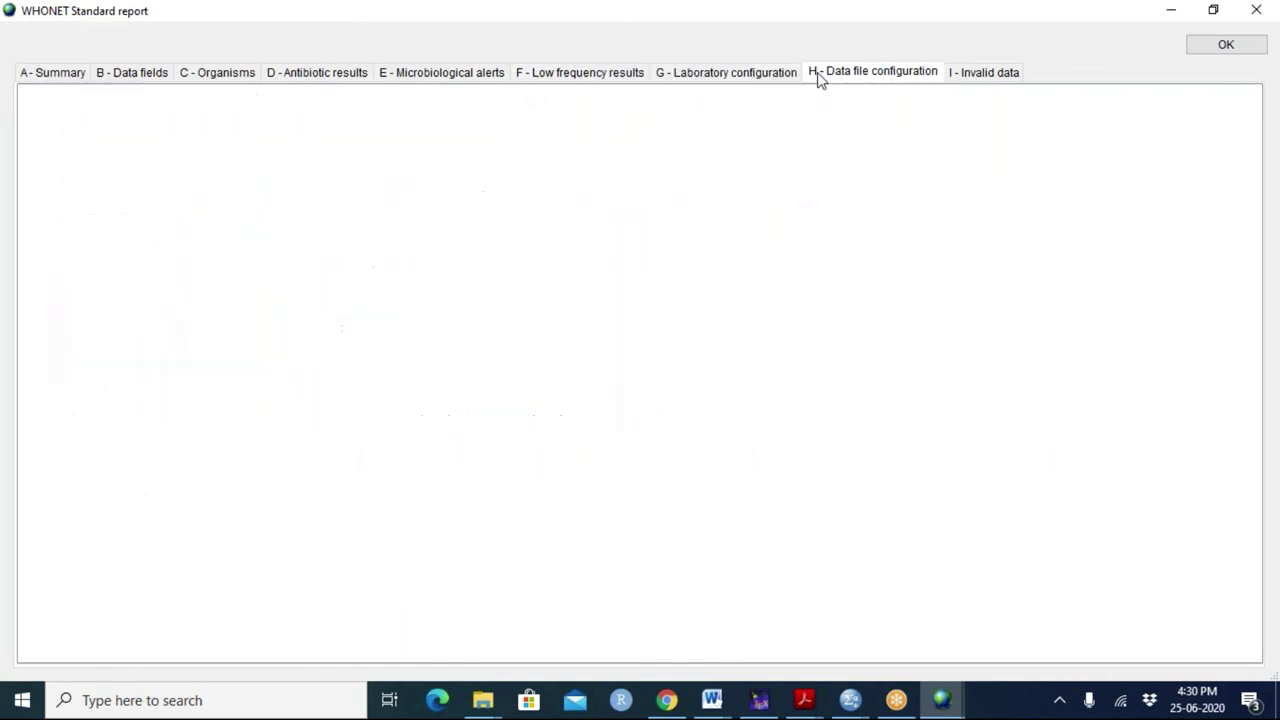
pyautogui.click(963, 80)
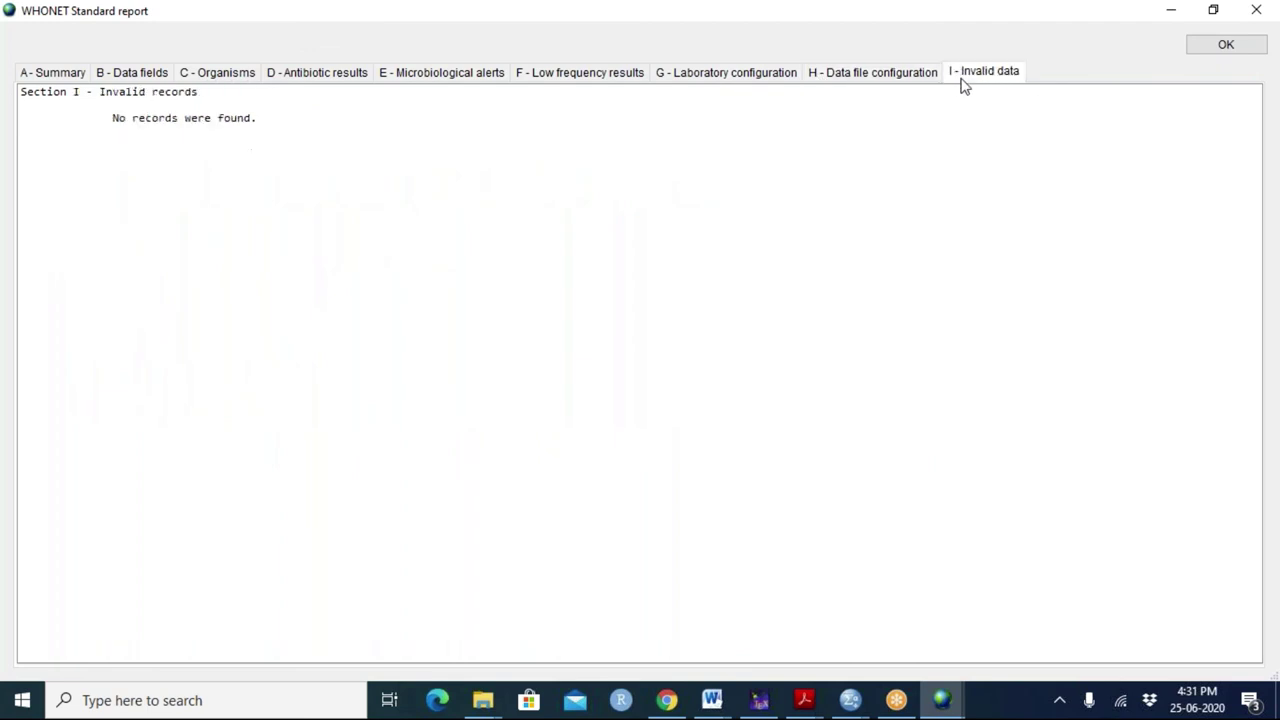
# Check the computer's remaining battery charge, and close the WHONET Standard report to return to the Quick analysis report selection
pyautogui.click(1059, 702)
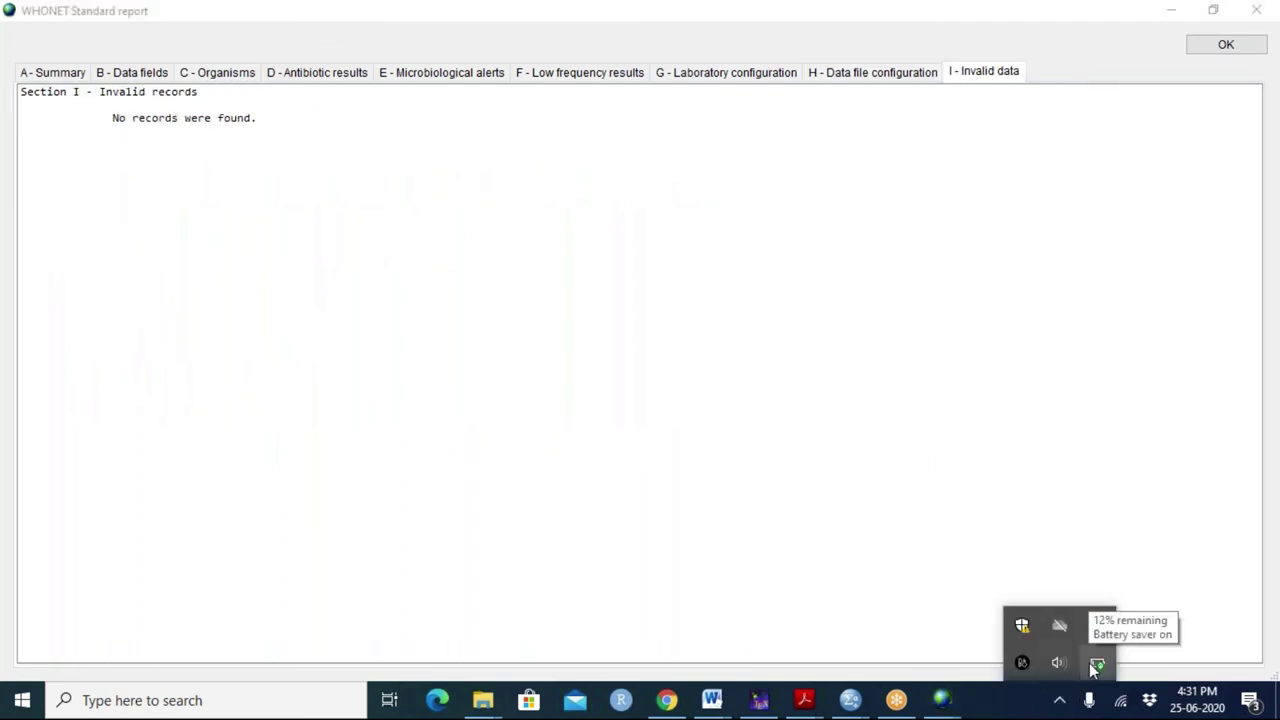
pyautogui.click(737, 398)
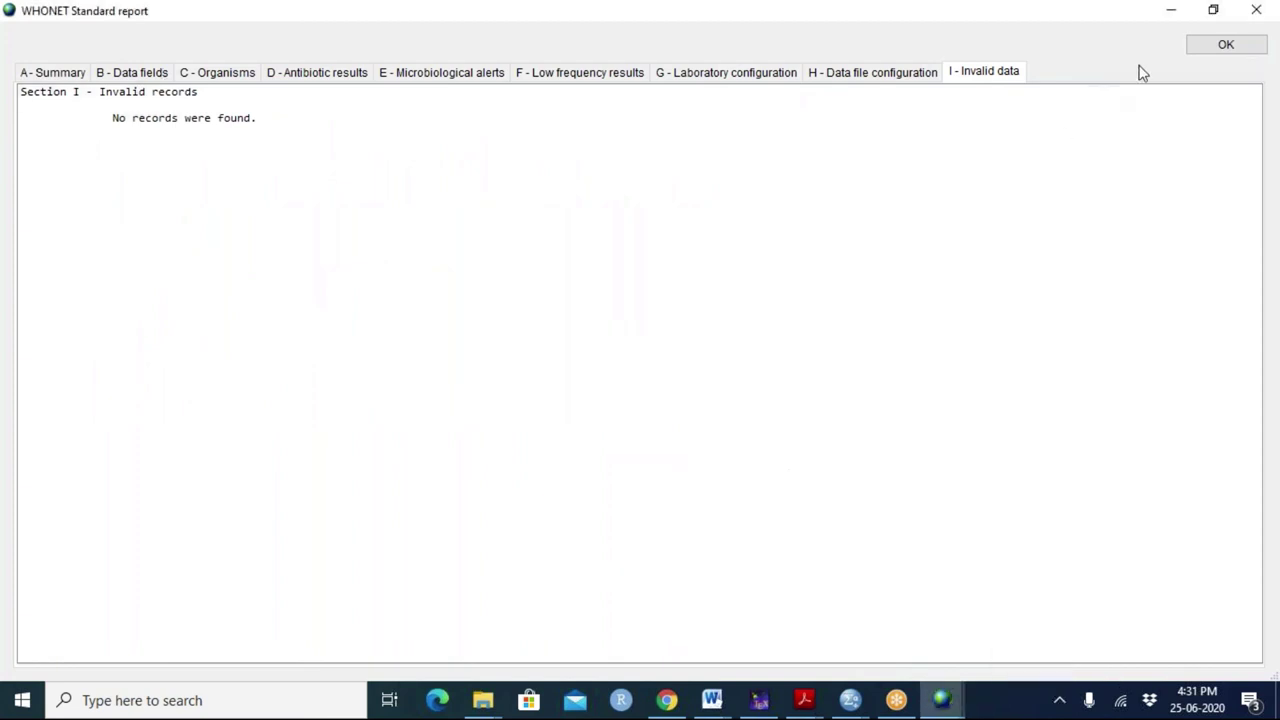
pyautogui.click(1225, 45)
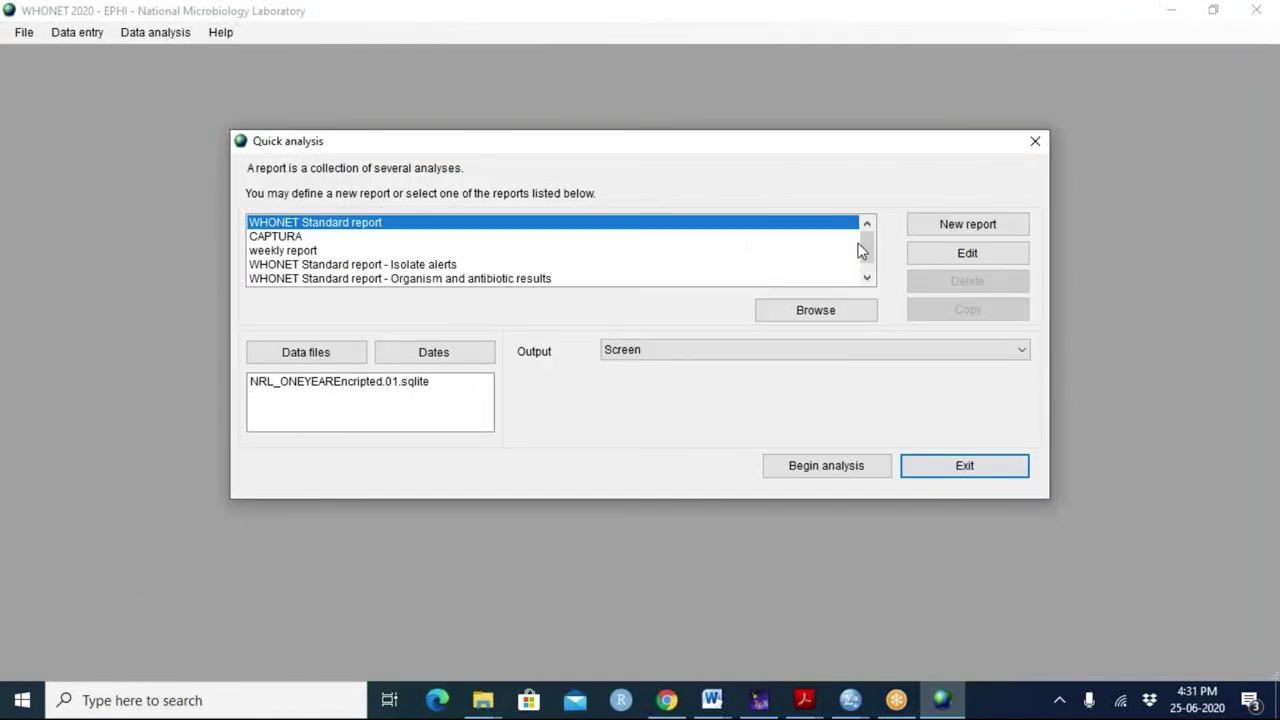
# Examine the sections and expected specimen dates in the WHONET Standard report's options, and accept them
pyautogui.click(928, 255)
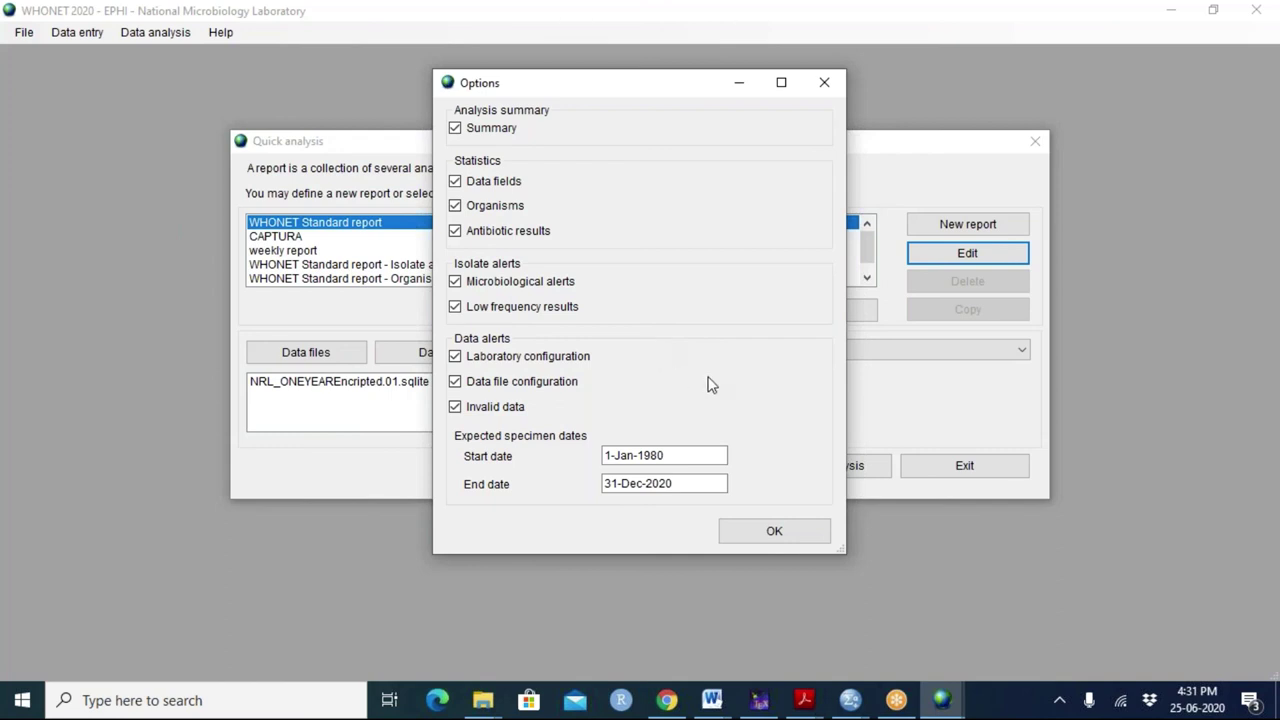
pyautogui.click(739, 531)
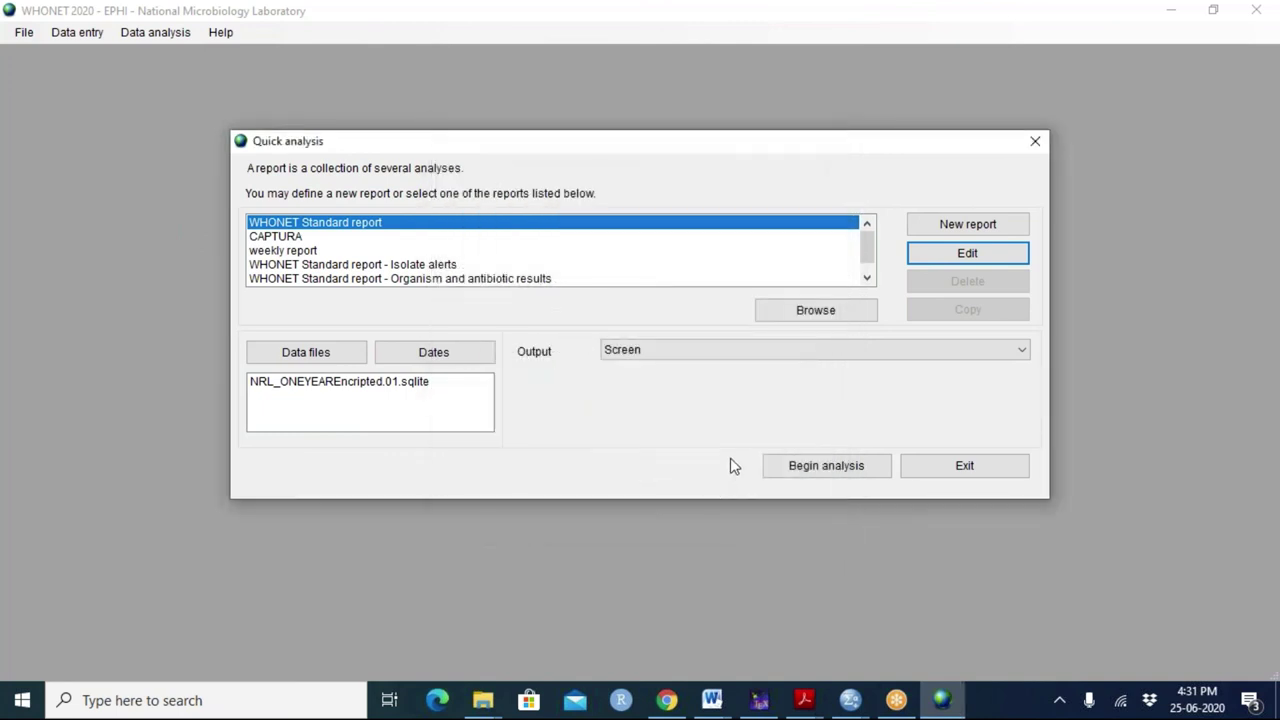
# Show the available output formats for the WHONET Standard report
pyautogui.click(656, 353)
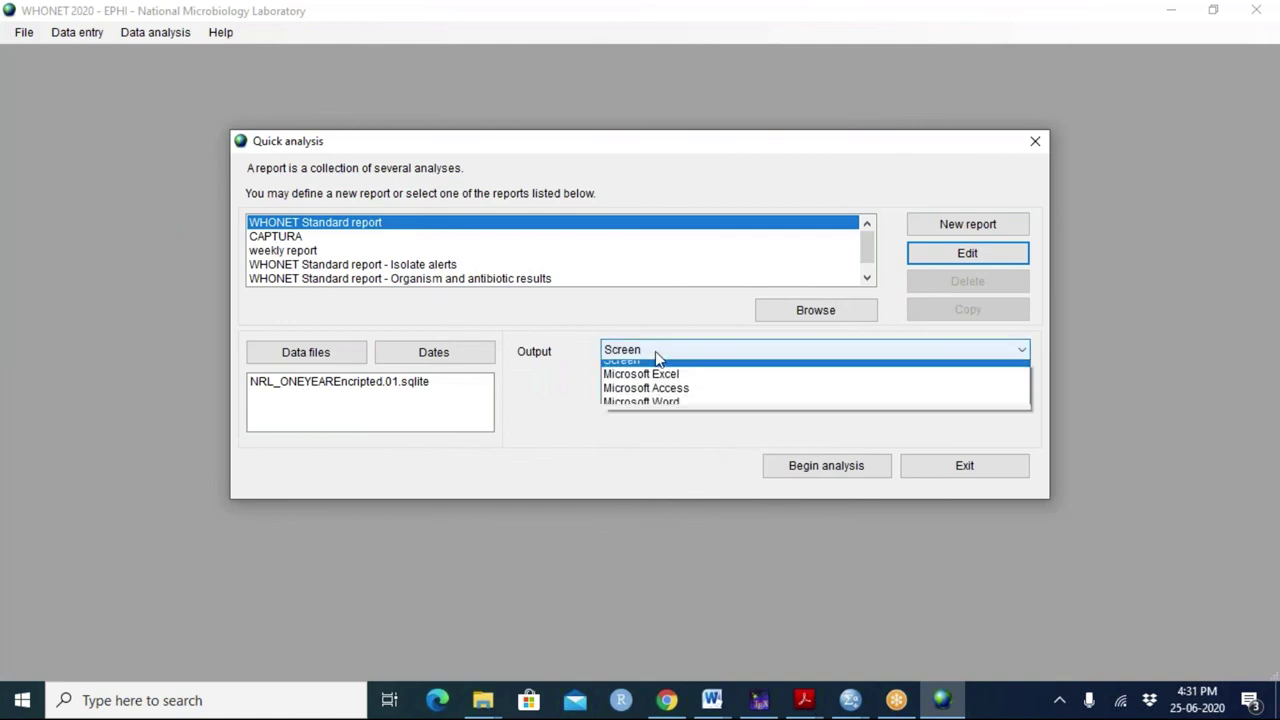